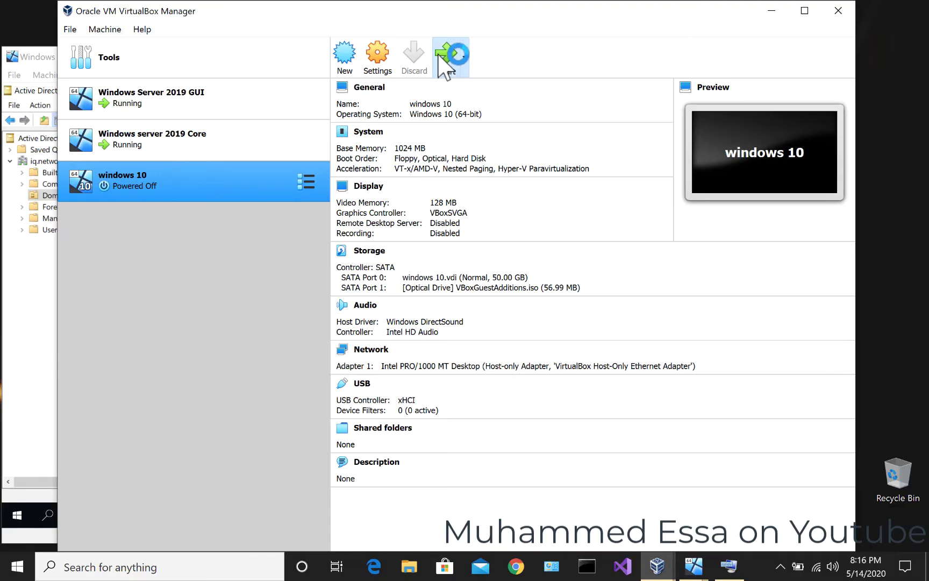
- Minimize VirtualBox Manager to reveal the Windows Server 2019 GUI machine's window
{"action": "left_click", "coordinate": [771, 11]}
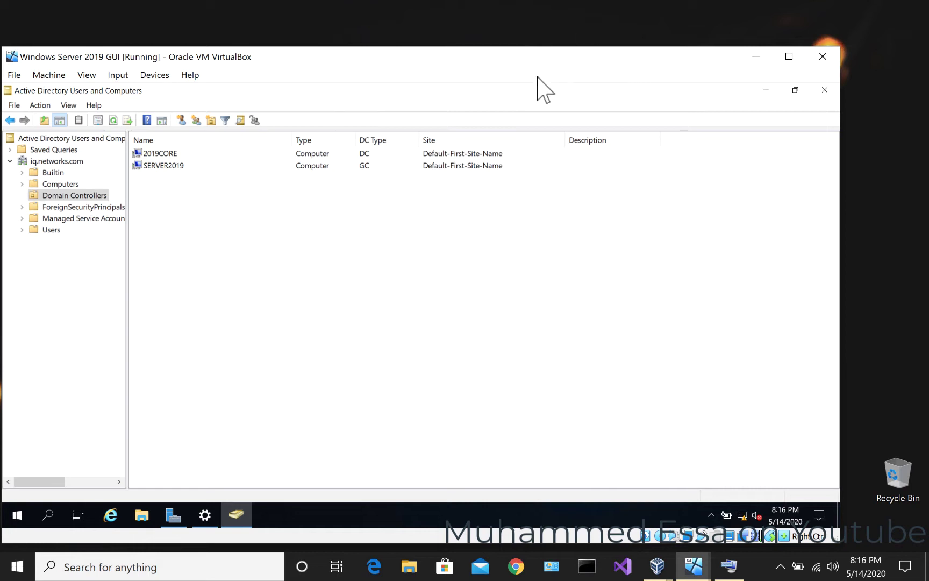
- Move the windows 10 VM window aside and close Active Directory Users and Computers
{"action": "left_click", "coordinate": [689, 571]}
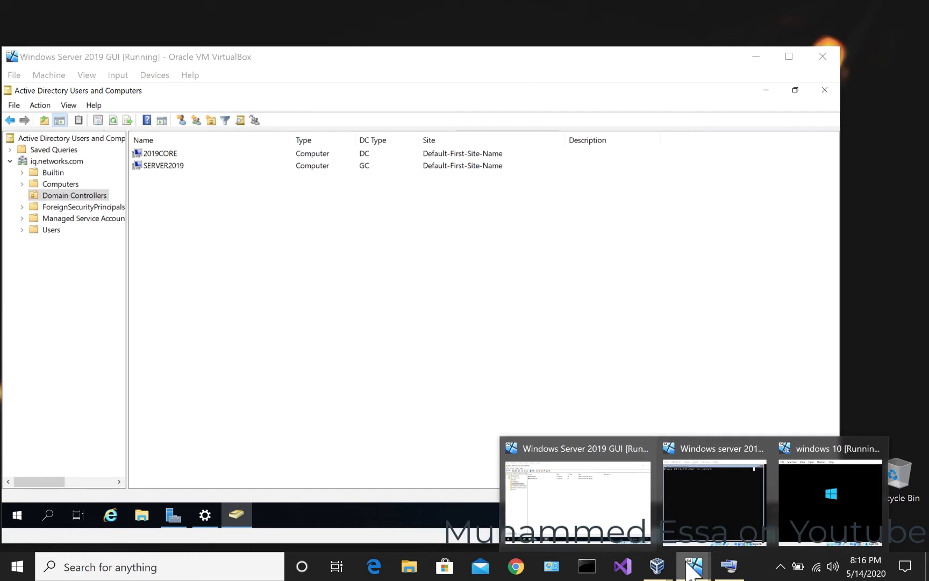
{"action": "left_click", "coordinate": [801, 499]}
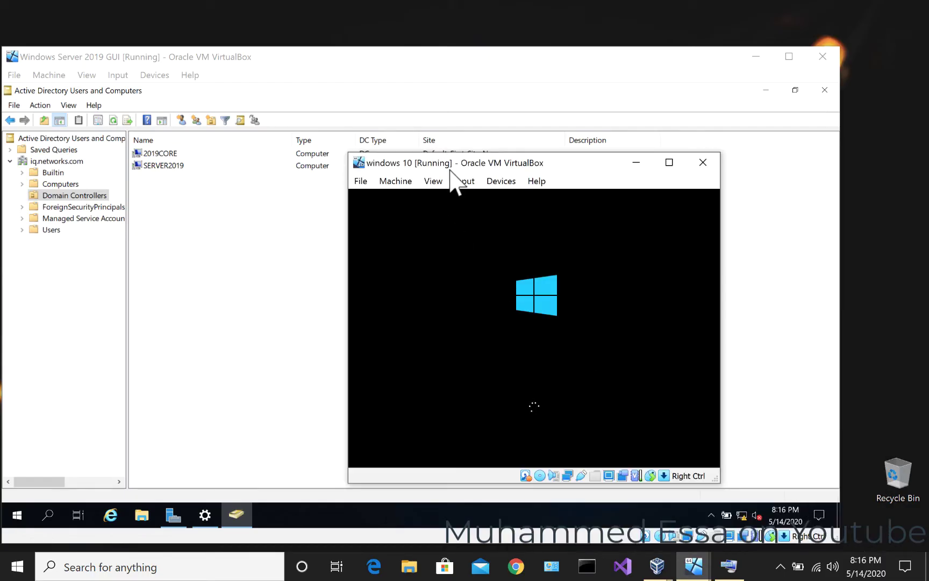
{"action": "left_click_drag", "start_coordinate": [451, 171], "coordinate": [653, 52]}
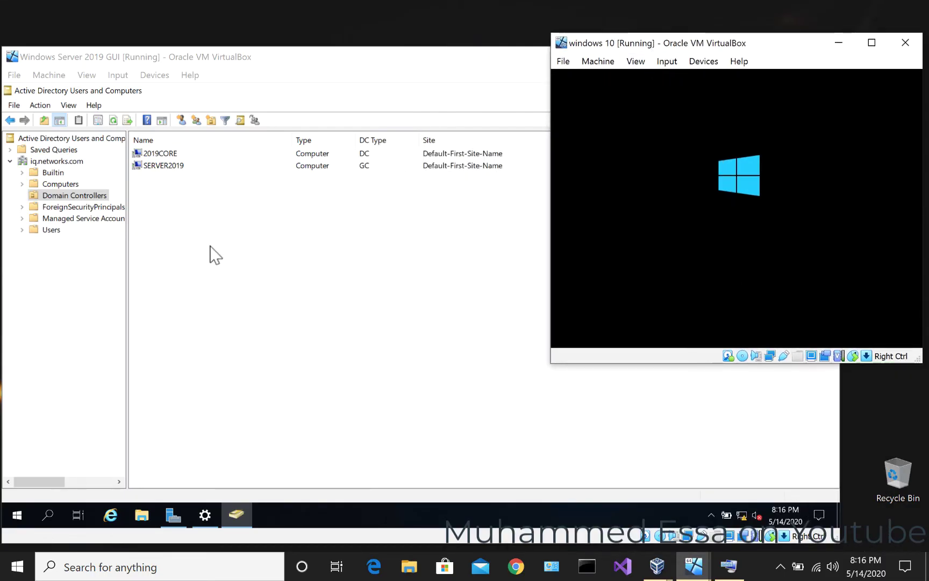
{"action": "left_click", "coordinate": [211, 257]}
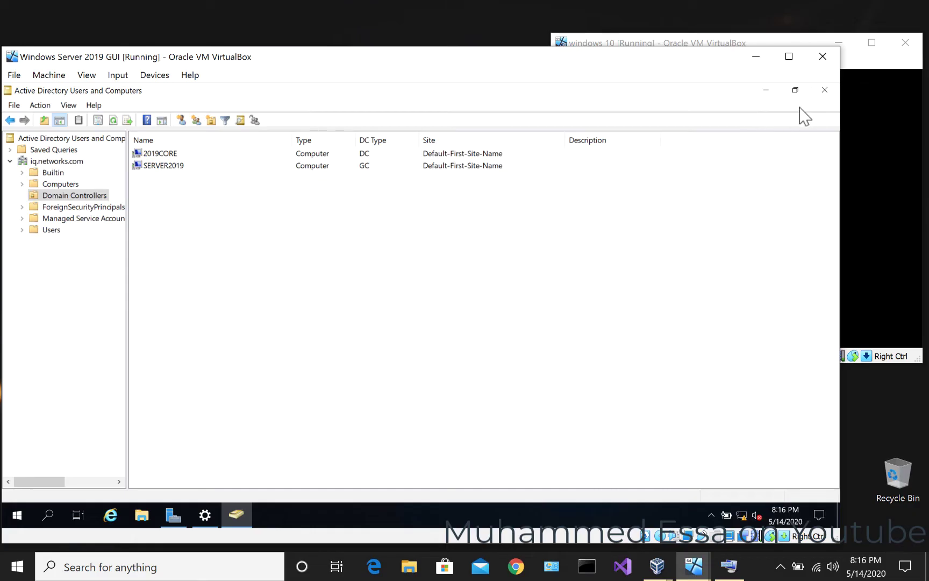
{"action": "left_click", "coordinate": [824, 90]}
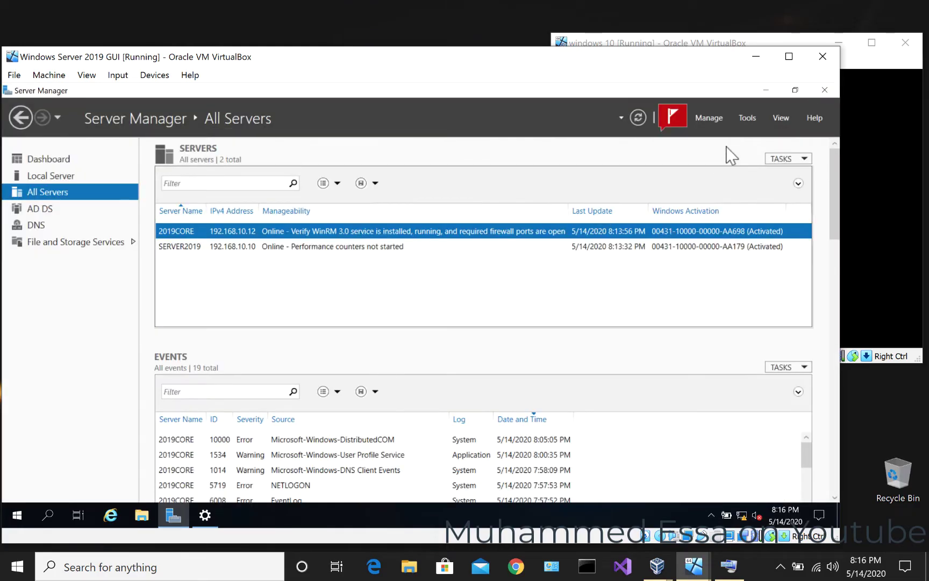
- Refresh the Server Manager server list and launch DNS Manager from Tools
{"action": "left_click", "coordinate": [671, 118]}
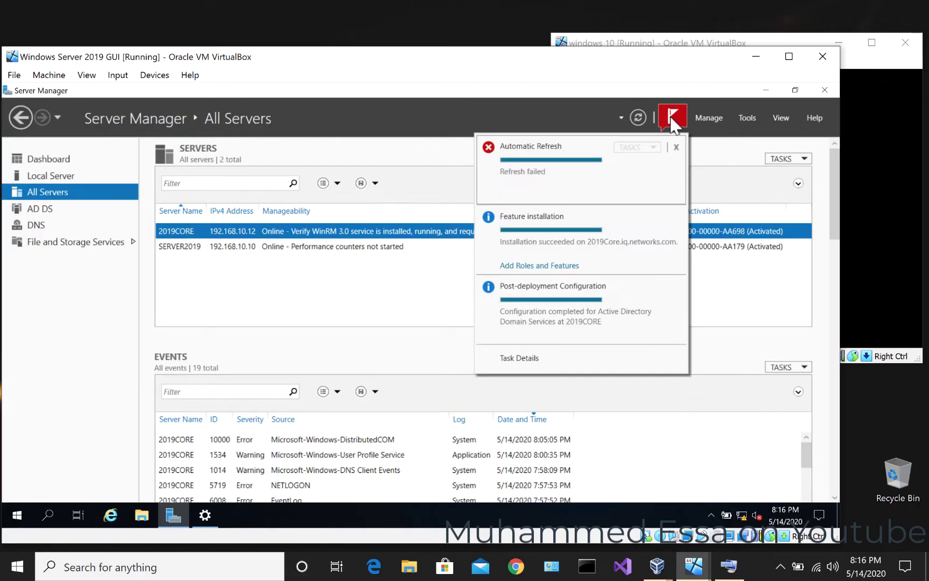
{"action": "left_click", "coordinate": [638, 118]}
{"action": "left_click", "coordinate": [747, 119]}
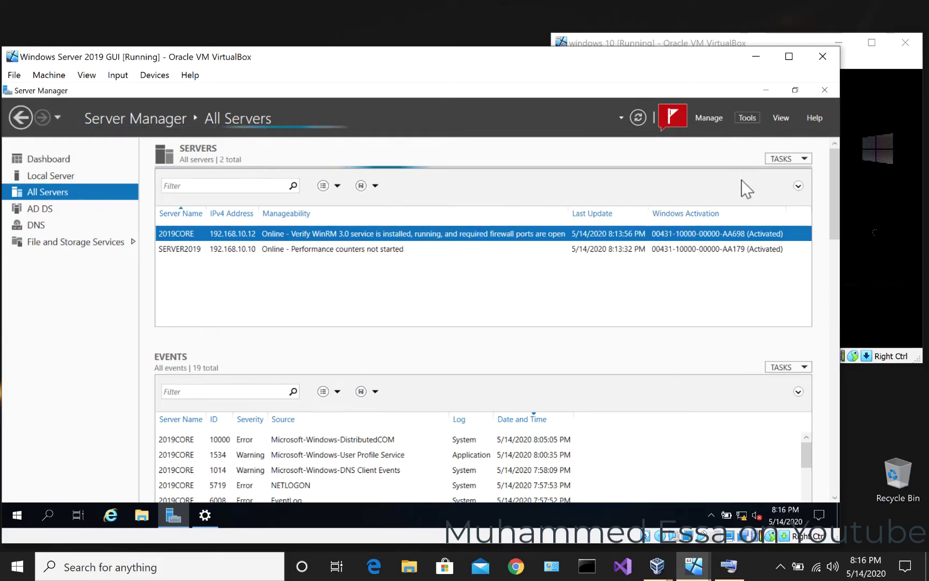
{"action": "left_click", "coordinate": [641, 274]}
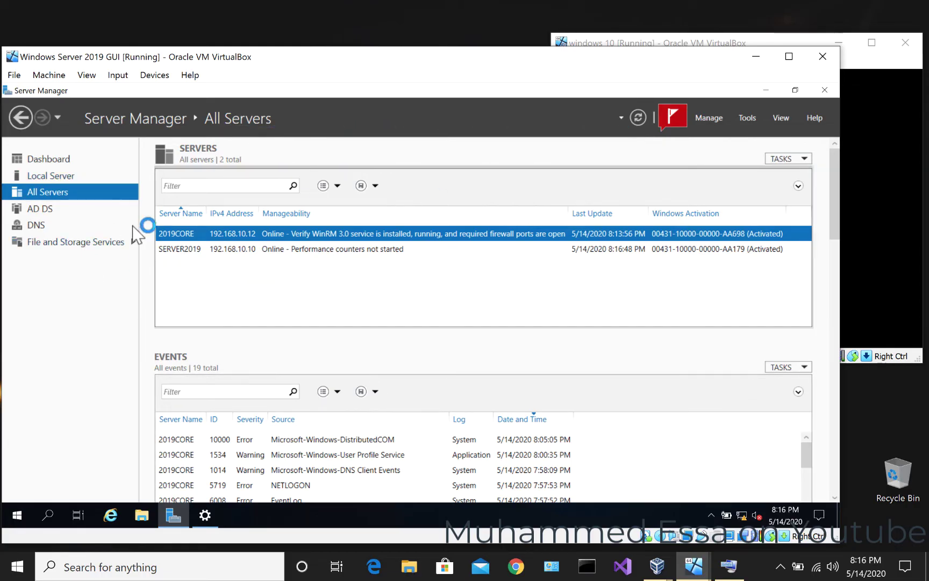
- Expand SERVER2019's Forward Lookup Zones and open the iq.networks.com zone
{"action": "left_click", "coordinate": [54, 158]}
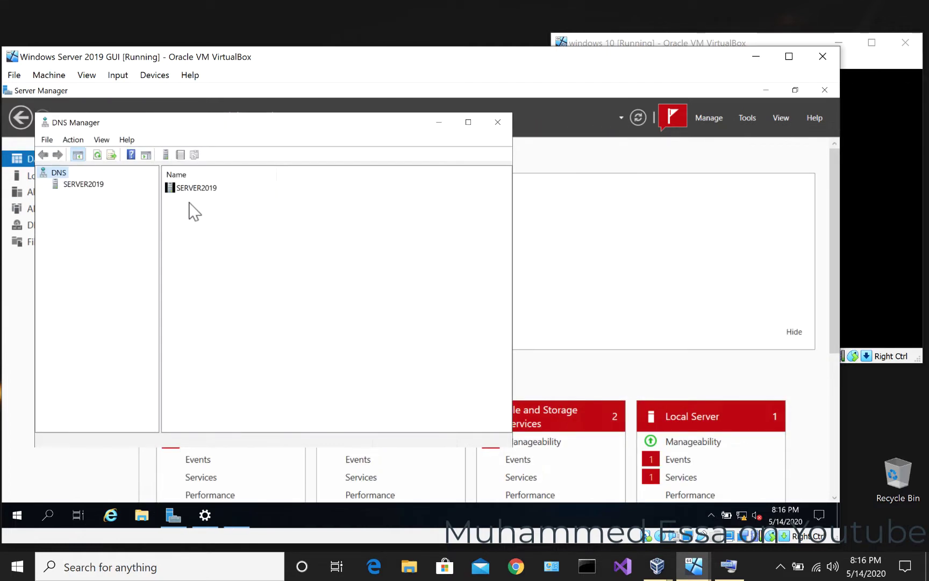
{"action": "left_click", "coordinate": [80, 186]}
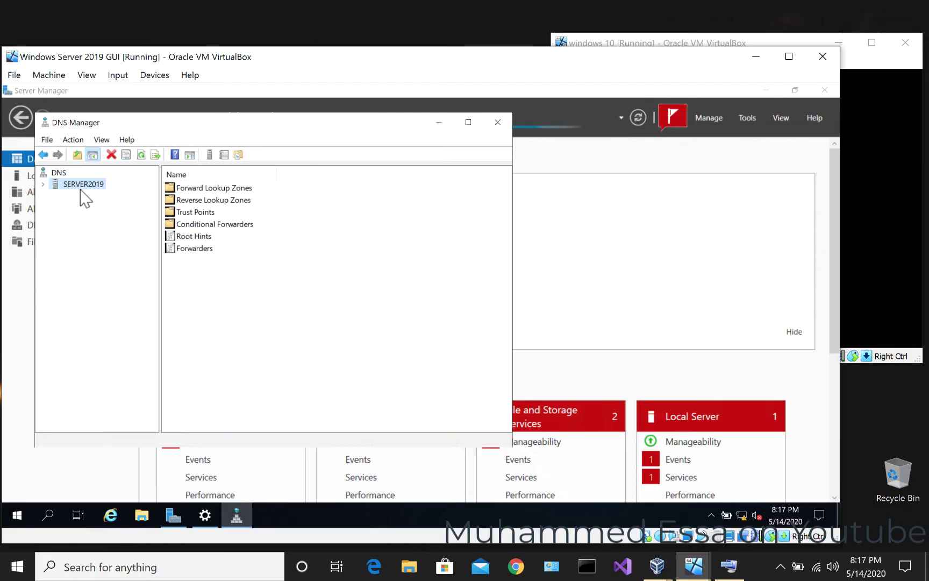
{"action": "left_click", "coordinate": [43, 184]}
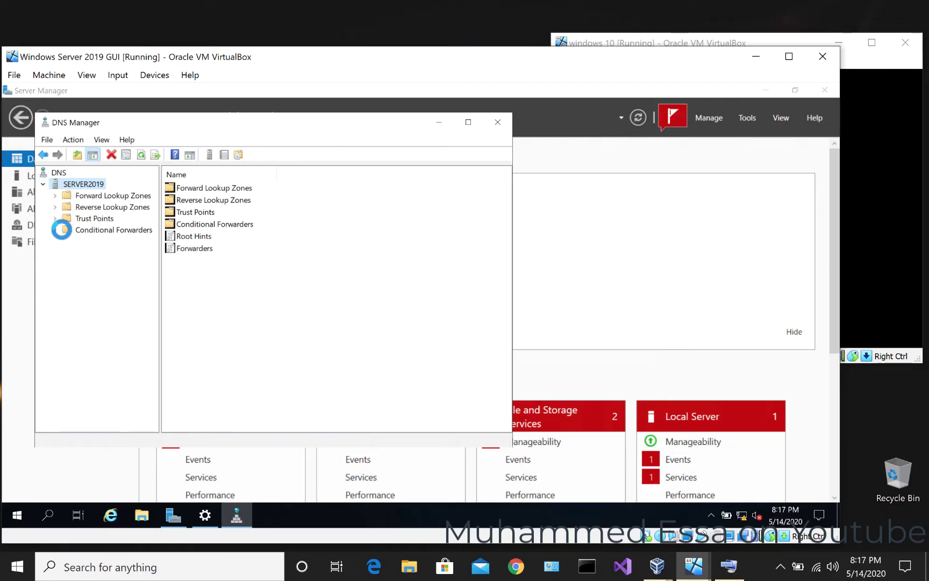
{"action": "left_click", "coordinate": [56, 196]}
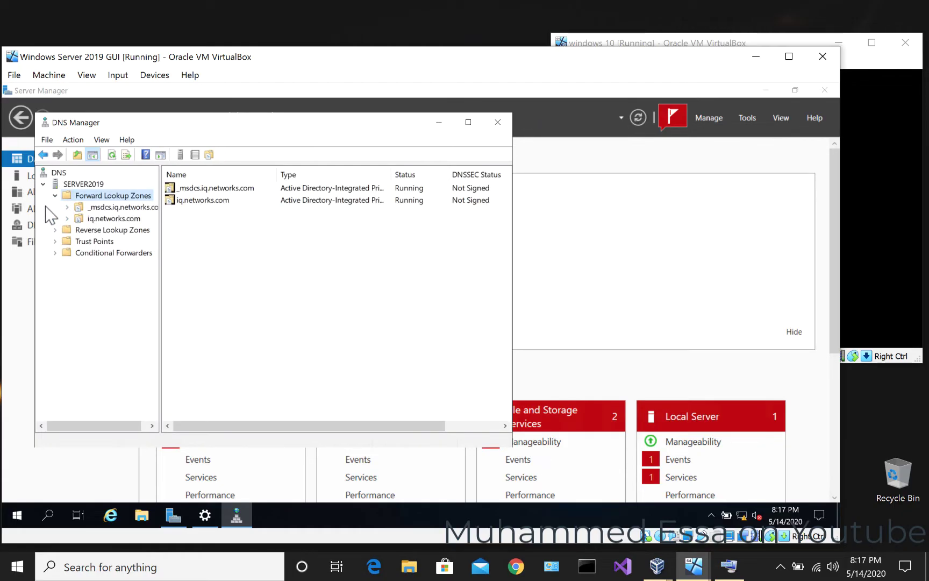
{"action": "left_click", "coordinate": [78, 218]}
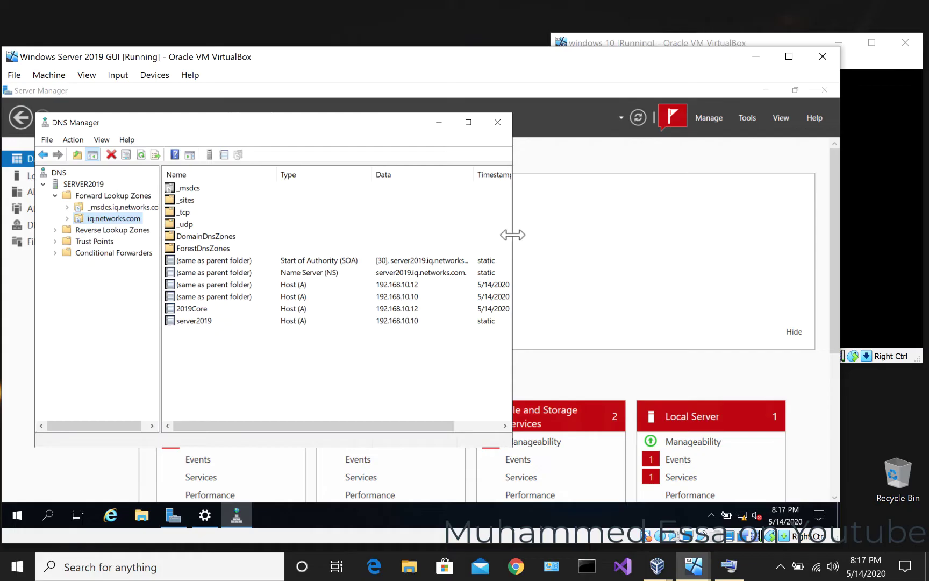
- Widen DNS Manager to check the server2019 host record, then return to Server Manager
{"action": "left_click_drag", "start_coordinate": [513, 236], "coordinate": [672, 239]}
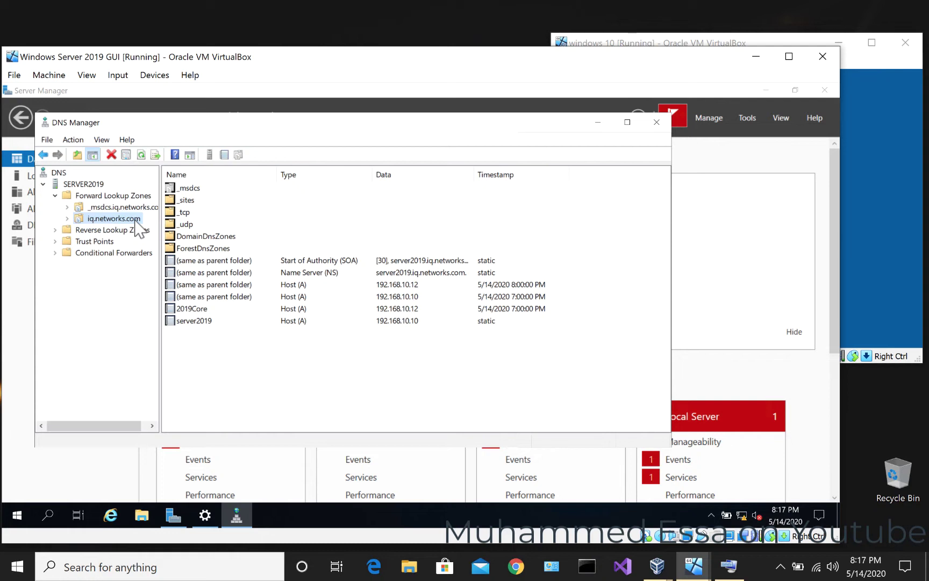
{"action": "left_click", "coordinate": [200, 322]}
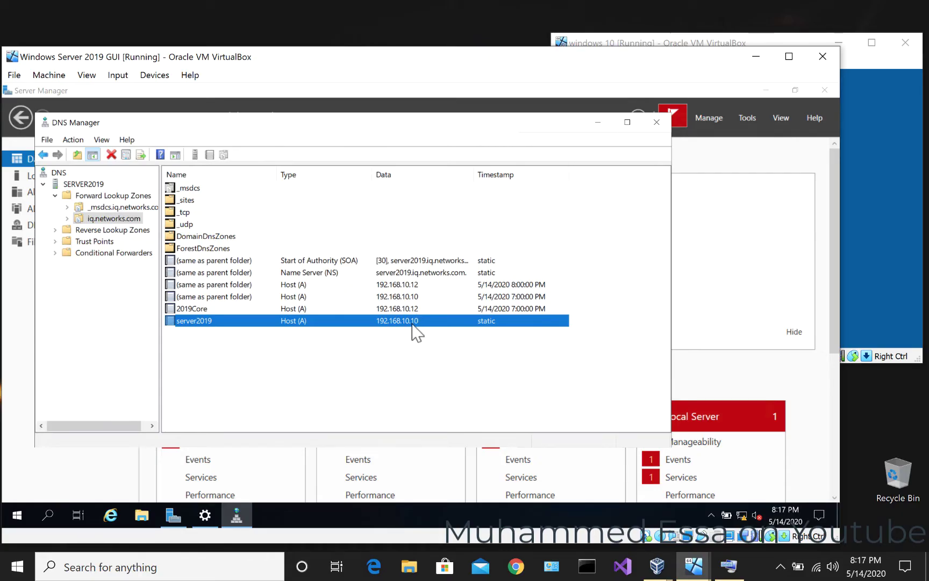
{"action": "left_click", "coordinate": [749, 284]}
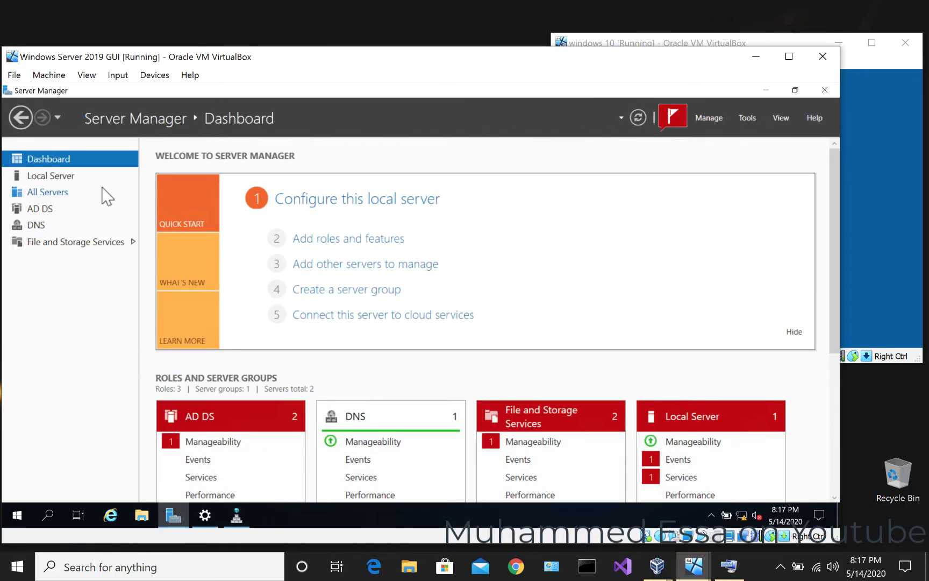
- Open the Local Server page and follow its Ethernet link to Network Connections
{"action": "left_click", "coordinate": [51, 176]}
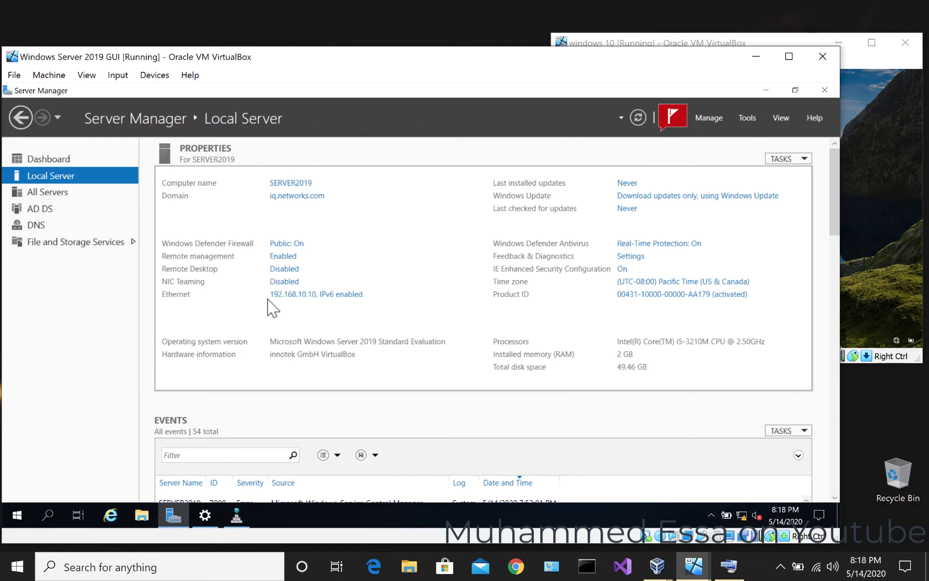
{"action": "left_click", "coordinate": [337, 295]}
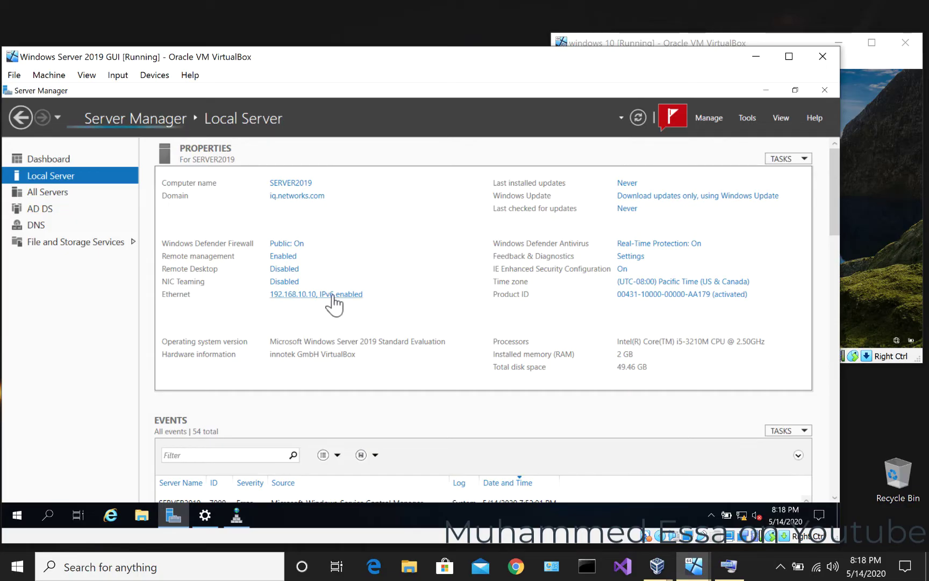
{"action": "left_click", "coordinate": [308, 296]}
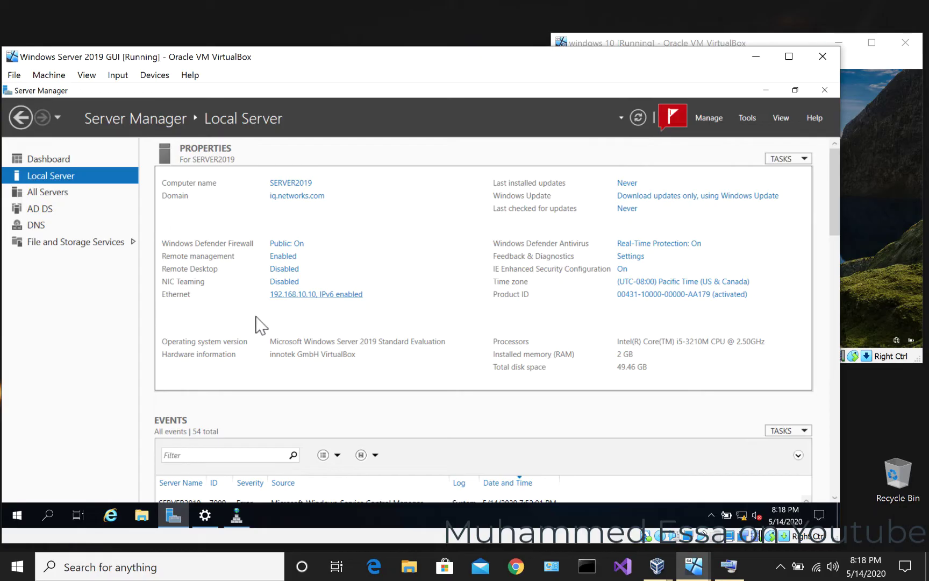
{"action": "left_click", "coordinate": [293, 295]}
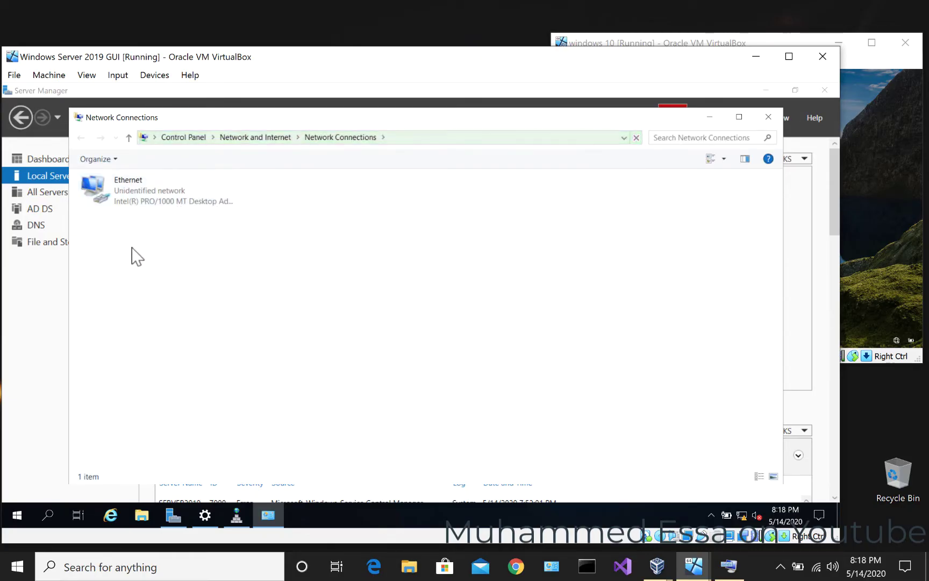
- Review Ethernet's IPv4 settings (192.168.10.10, DNS 127.0.0.1), then close all network dialogs
{"action": "left_click", "coordinate": [123, 204]}
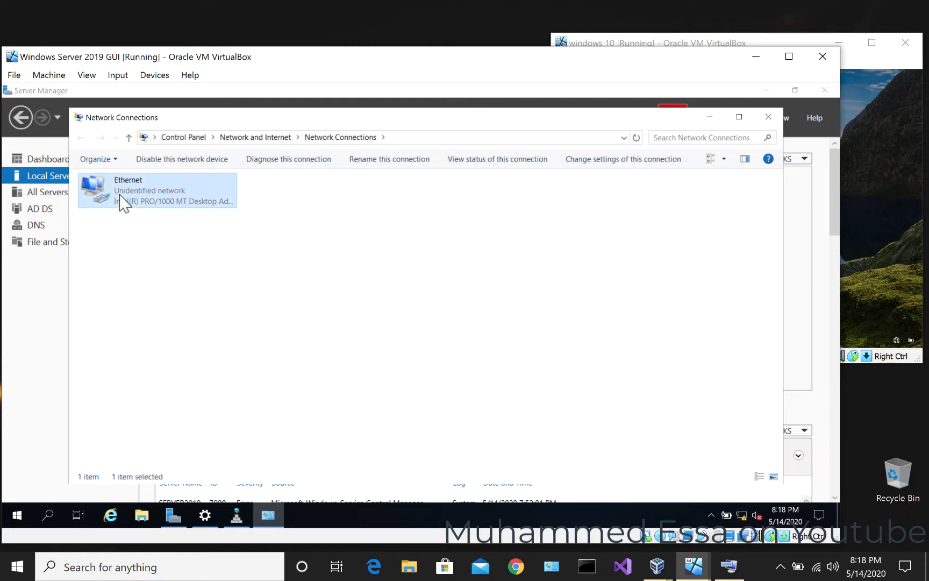
{"action": "right_click", "coordinate": [123, 203]}
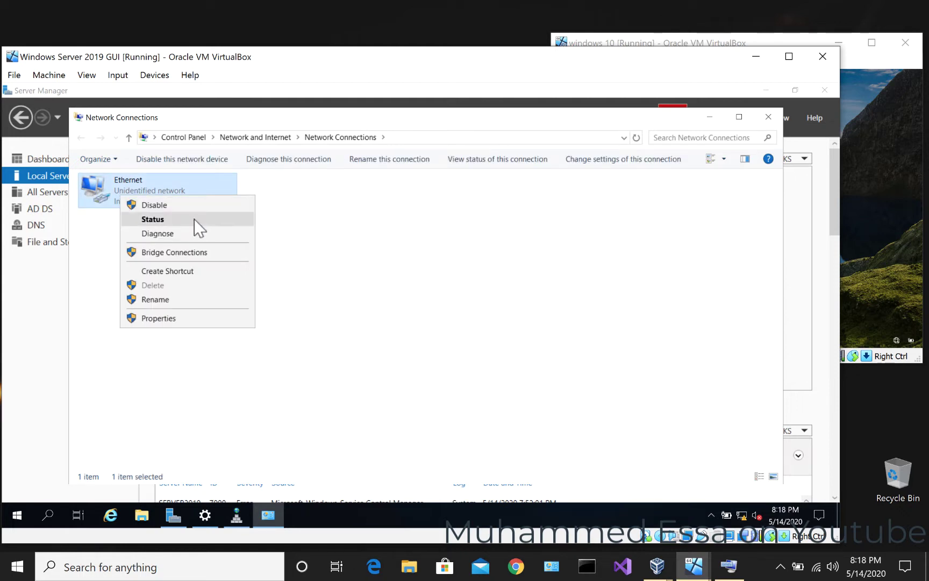
{"action": "left_click", "coordinate": [173, 318]}
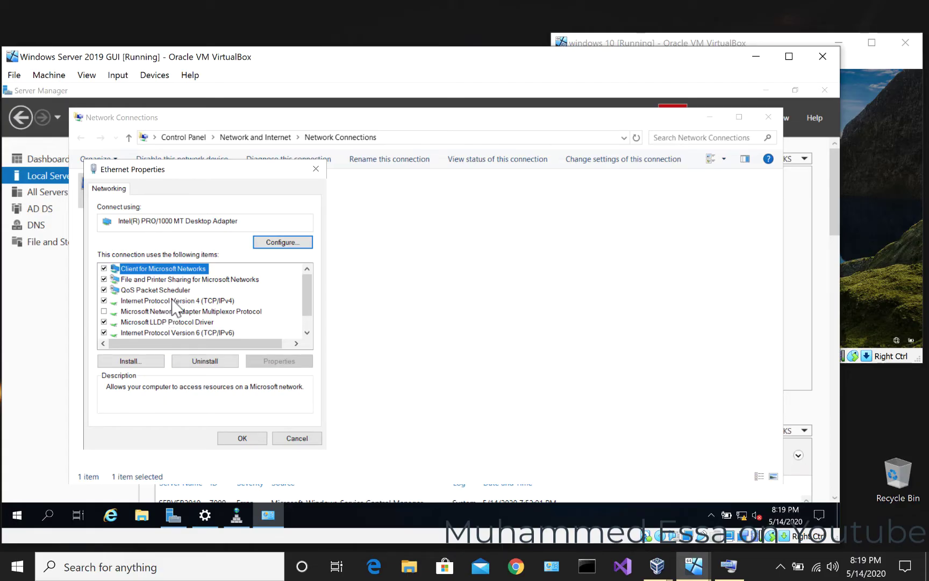
{"action": "double_click", "coordinate": [173, 301]}
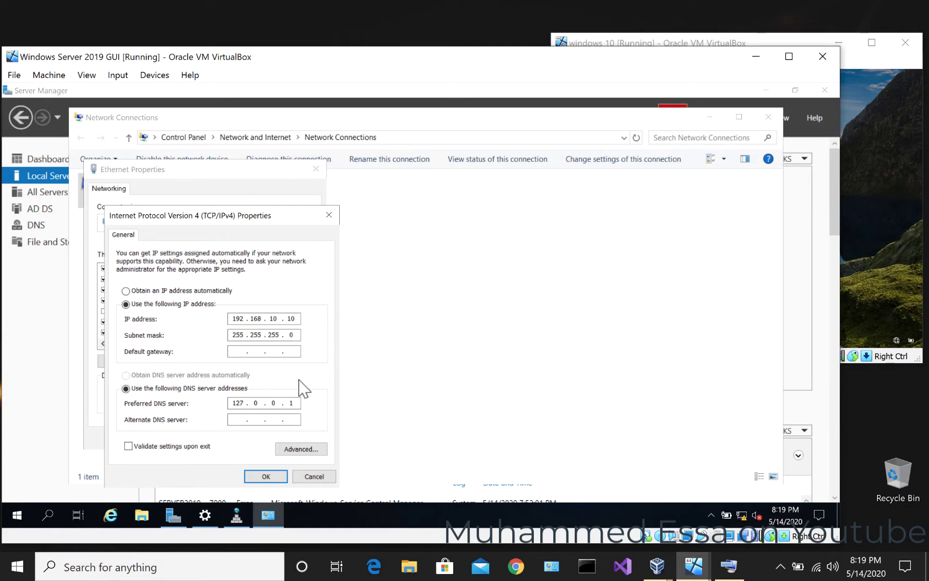
{"action": "left_click", "coordinate": [328, 215]}
{"action": "left_click", "coordinate": [316, 168]}
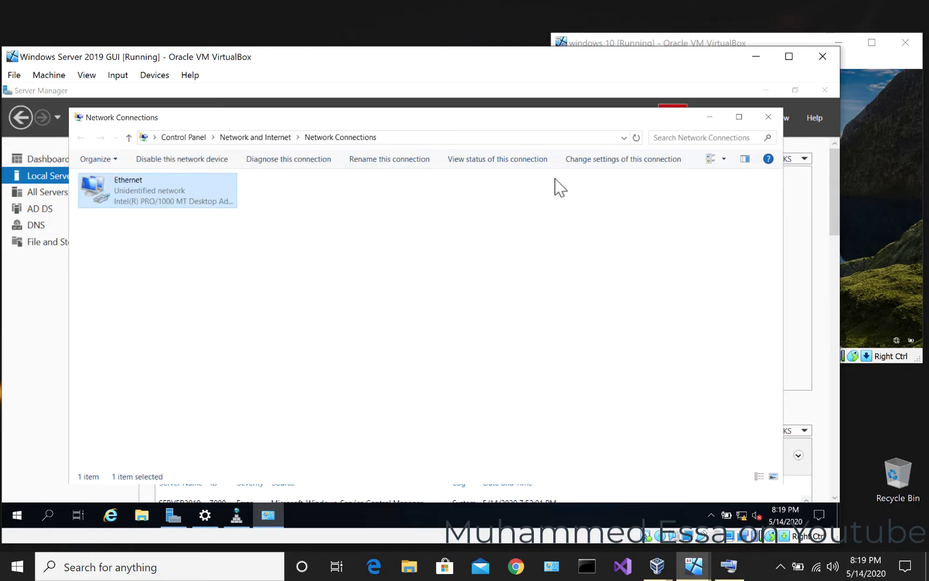
{"action": "left_click", "coordinate": [769, 117]}
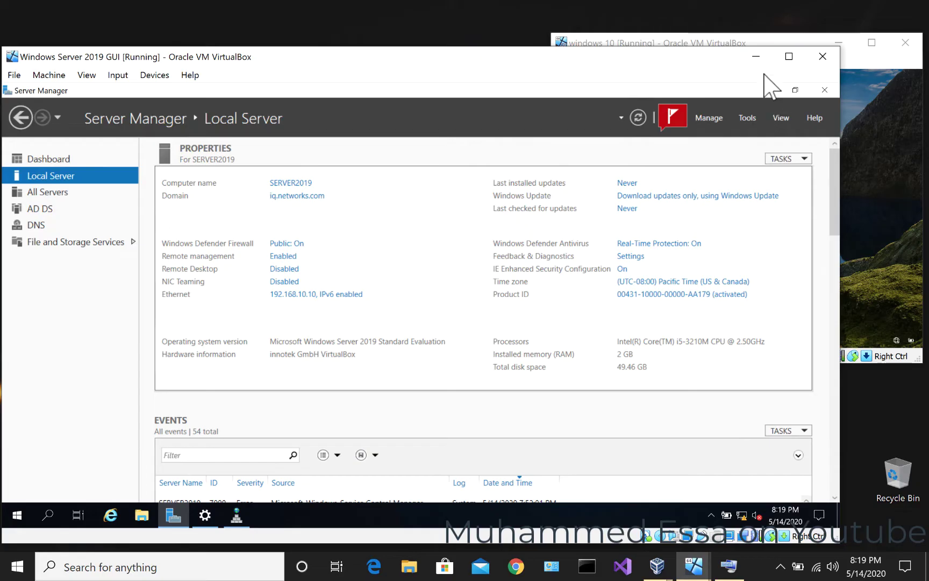
- Send Ctrl-Alt-Del to the windows 10 VM via Input > Keyboard
{"action": "left_click", "coordinate": [709, 43]}
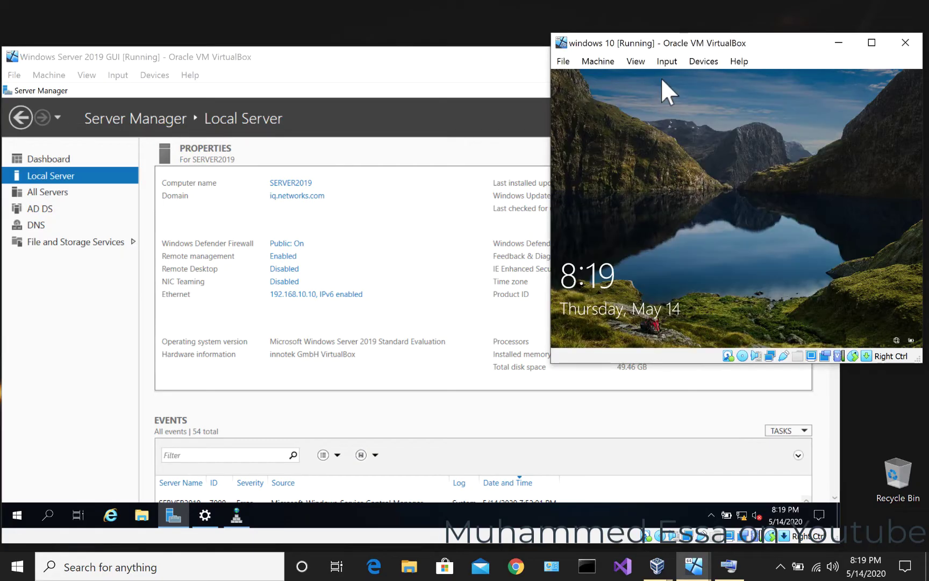
{"action": "left_click", "coordinate": [637, 62]}
{"action": "mouse_move", "coordinate": [670, 63]}
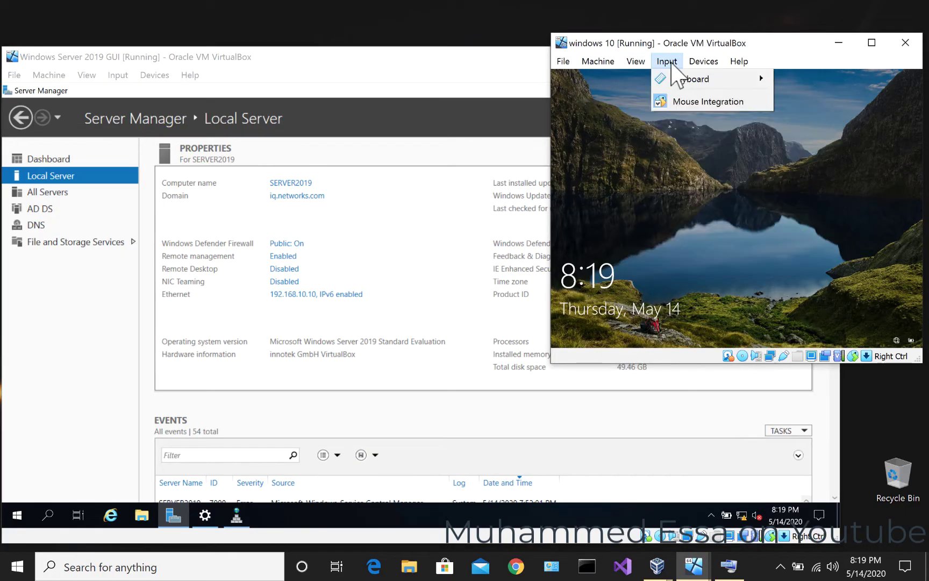
{"action": "mouse_move", "coordinate": [677, 81]}
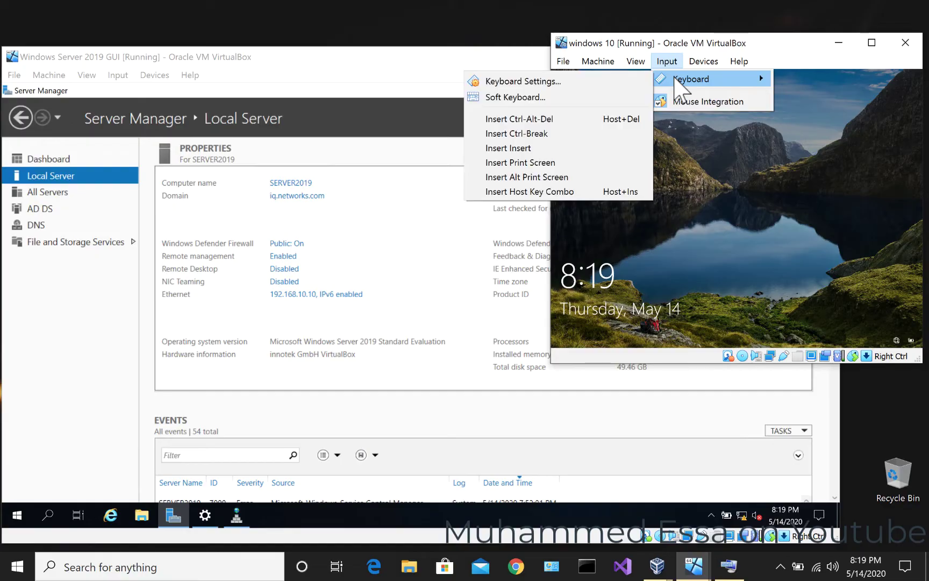
{"action": "left_click", "coordinate": [569, 121]}
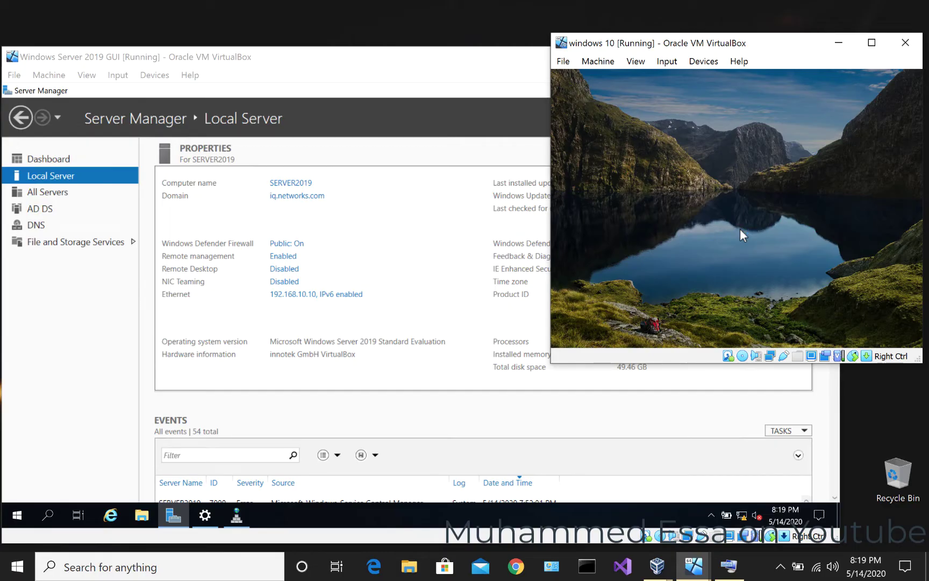
- Sign in with the account password and enlarge the VM window
{"action": "left_click", "coordinate": [740, 229]}
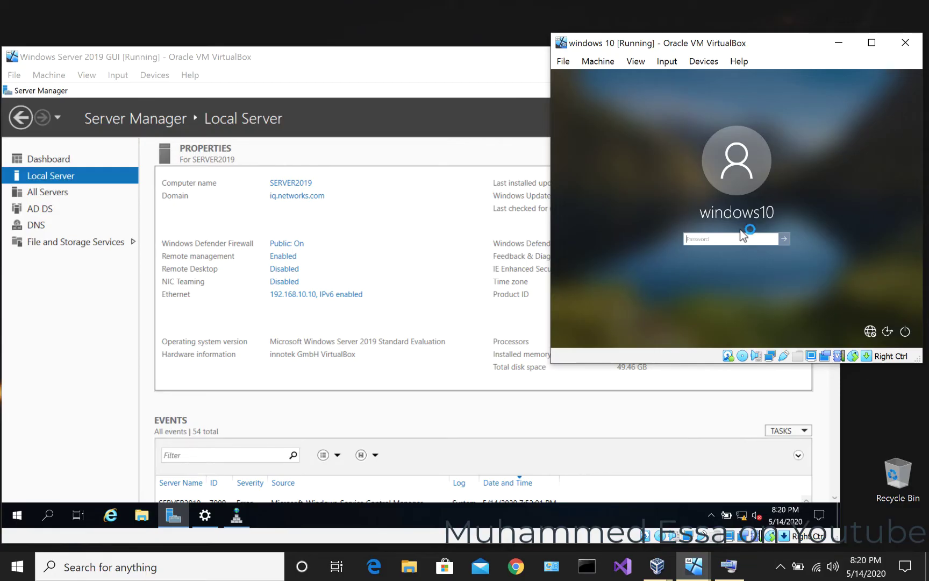
{"action": "type", "text": "Pa$$w0r"}
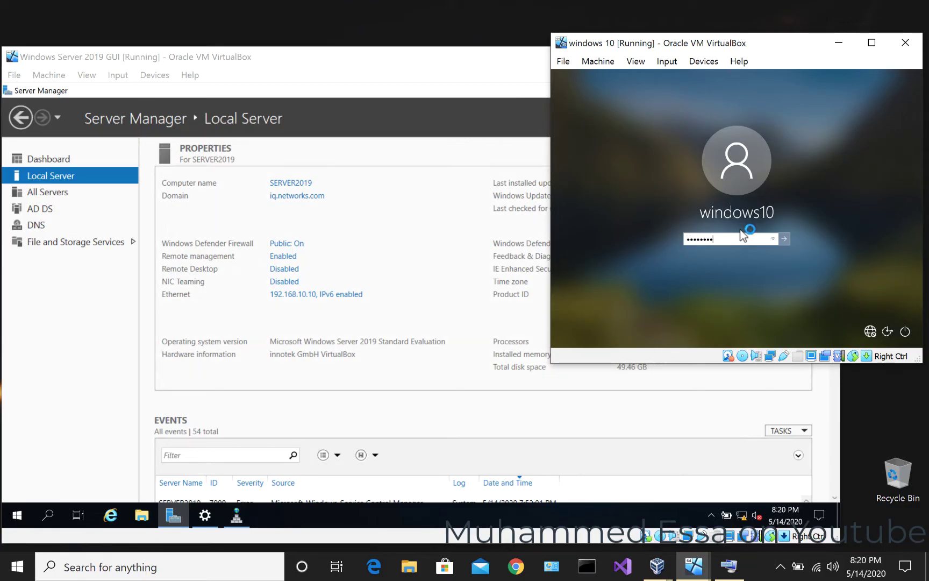
{"action": "type", "text": "d"}
{"action": "key", "text": "Return"}
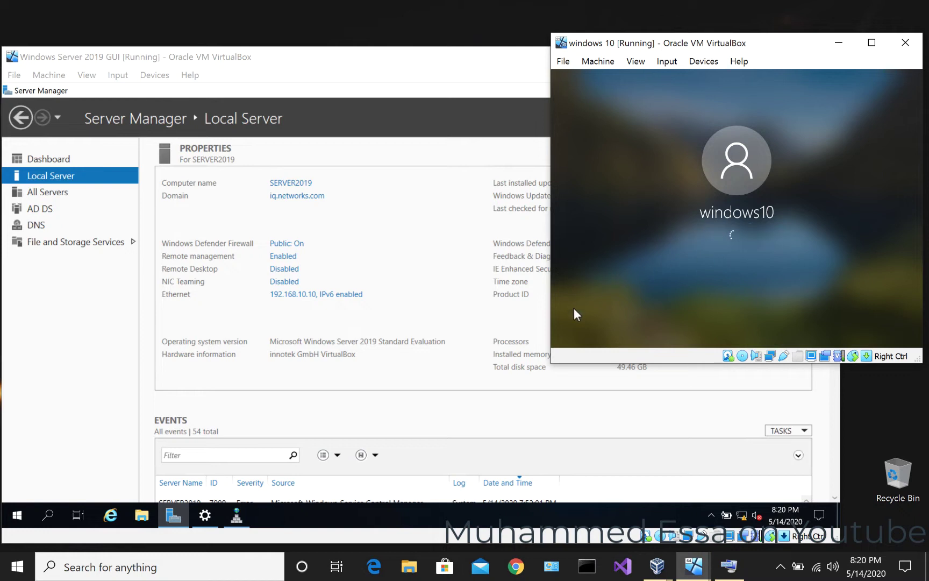
{"action": "left_click_drag", "start_coordinate": [550, 364], "coordinate": [369, 541]}
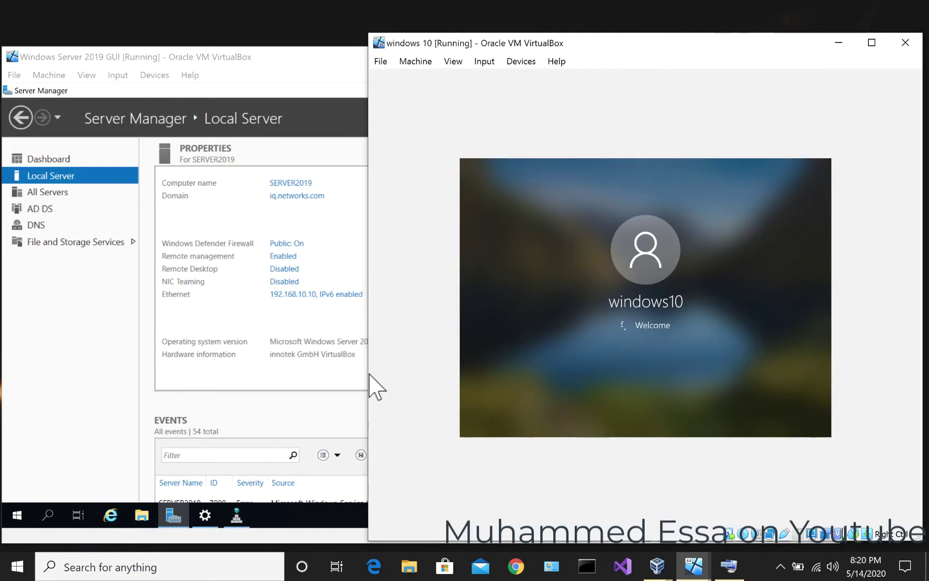
{"action": "left_click_drag", "start_coordinate": [365, 373], "coordinate": [162, 383]}
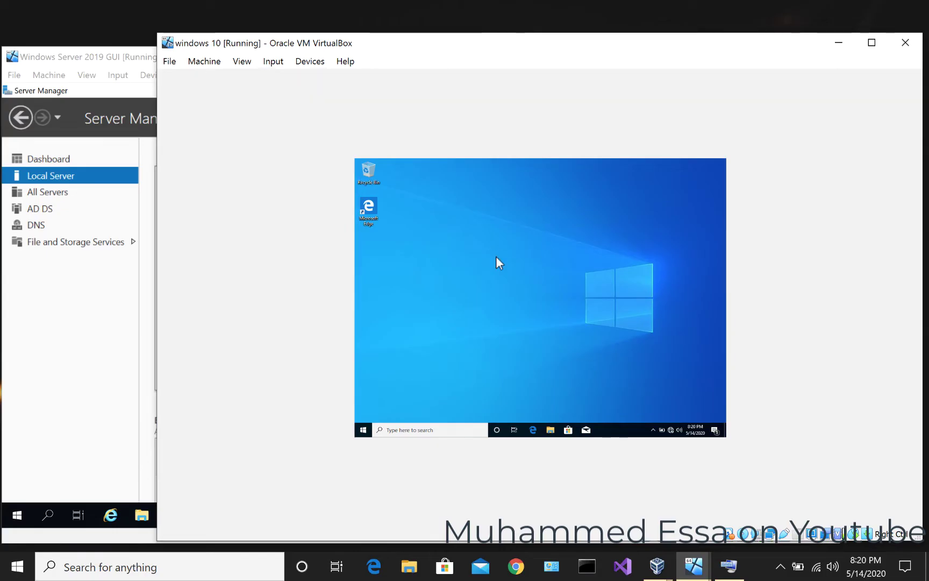
- Set the Windows 10 display scaling to 125% in Display settings
{"action": "right_click", "coordinate": [496, 256]}
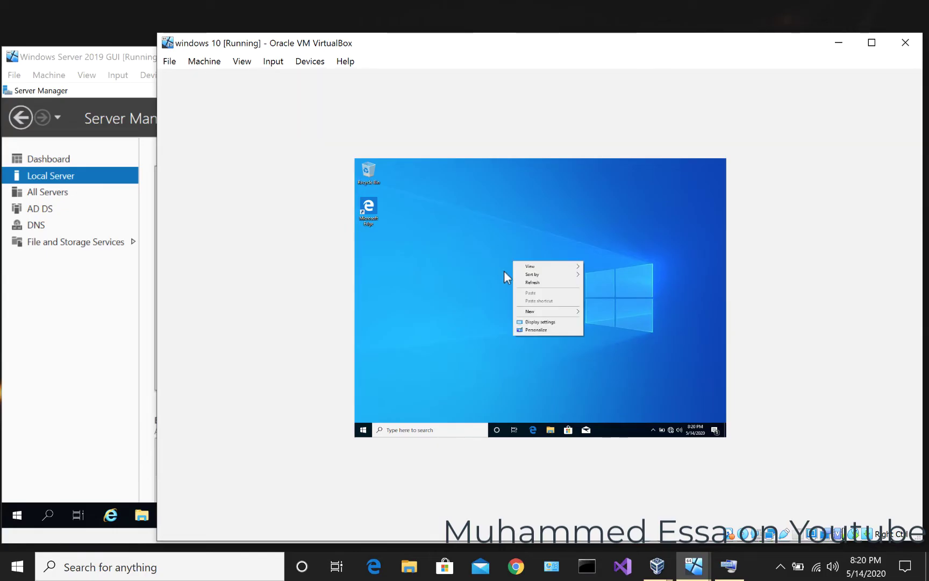
{"action": "left_click", "coordinate": [522, 321]}
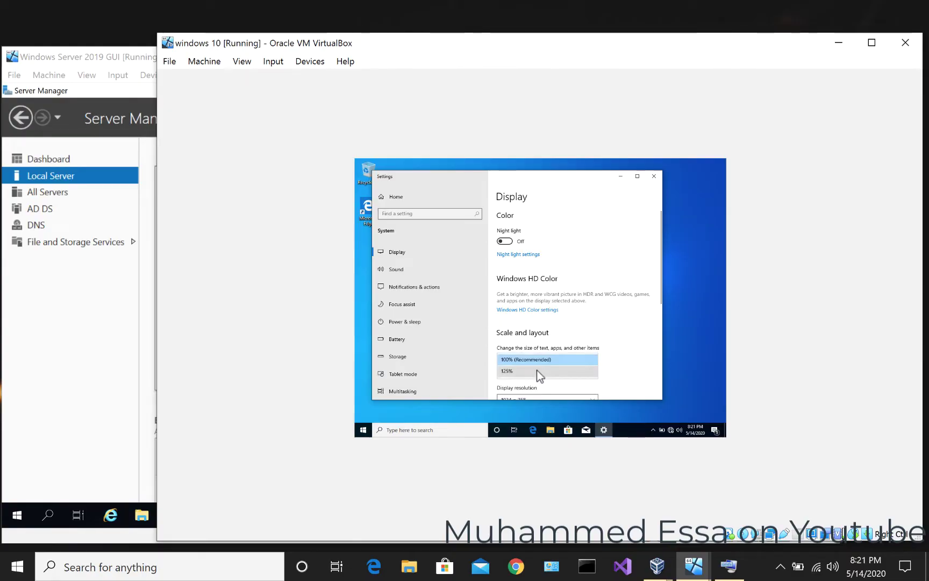
{"action": "key", "text": "Down"}
{"action": "key", "text": "Return"}
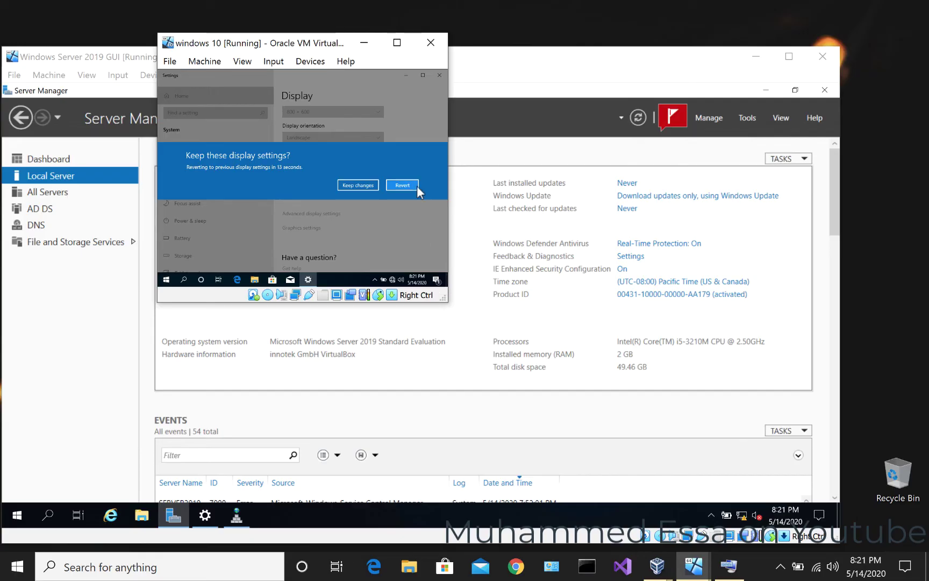
{"action": "left_click", "coordinate": [415, 186]}
- Enlarge the VirtualBox window and confirm the 2126 × 1280 display resolution
{"action": "left_click_drag", "start_coordinate": [520, 363], "coordinate": [924, 546]}
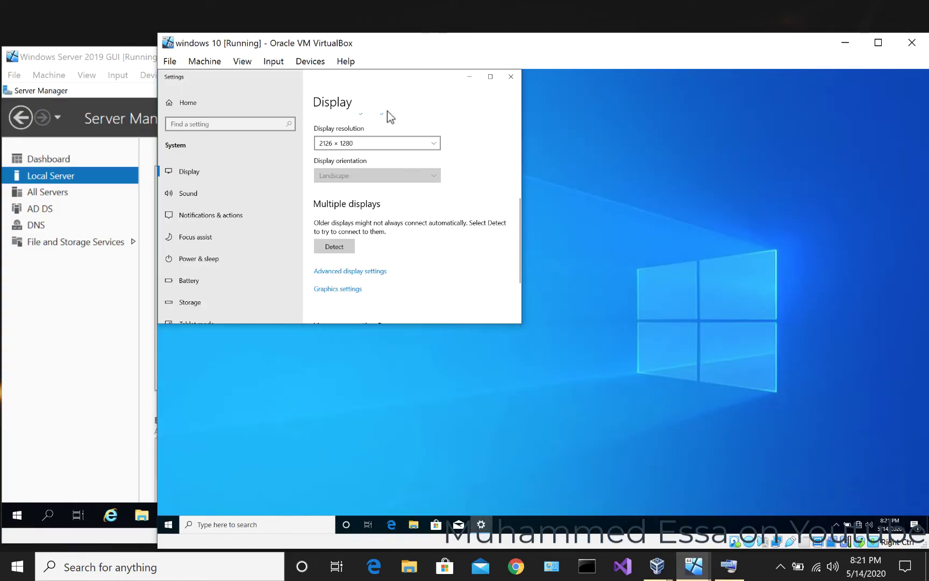
{"action": "left_click_drag", "start_coordinate": [386, 85], "coordinate": [539, 155]}
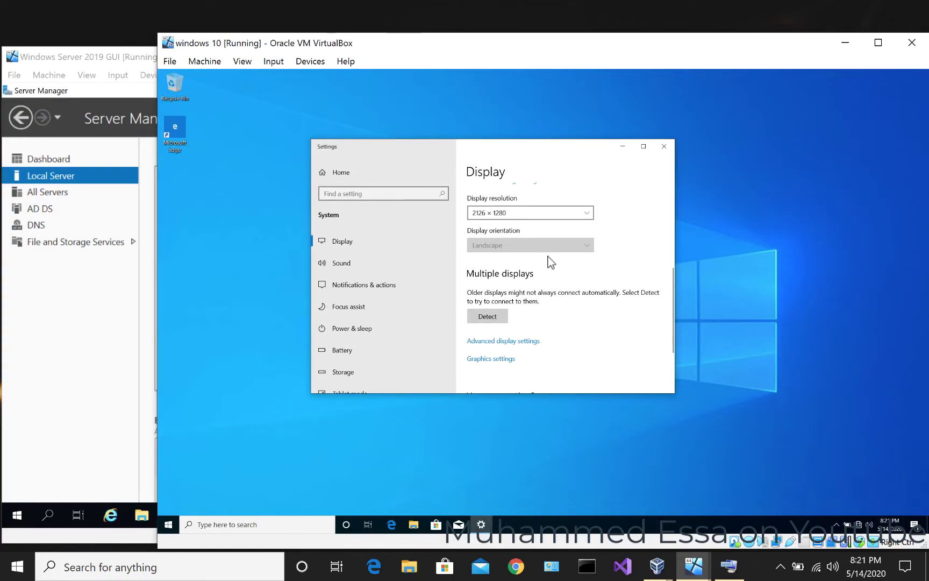
{"action": "left_click", "coordinate": [554, 212]}
{"action": "left_click", "coordinate": [659, 207]}
{"action": "scroll", "coordinate": [551, 333], "scroll_direction": "up", "scroll_amount": 6}
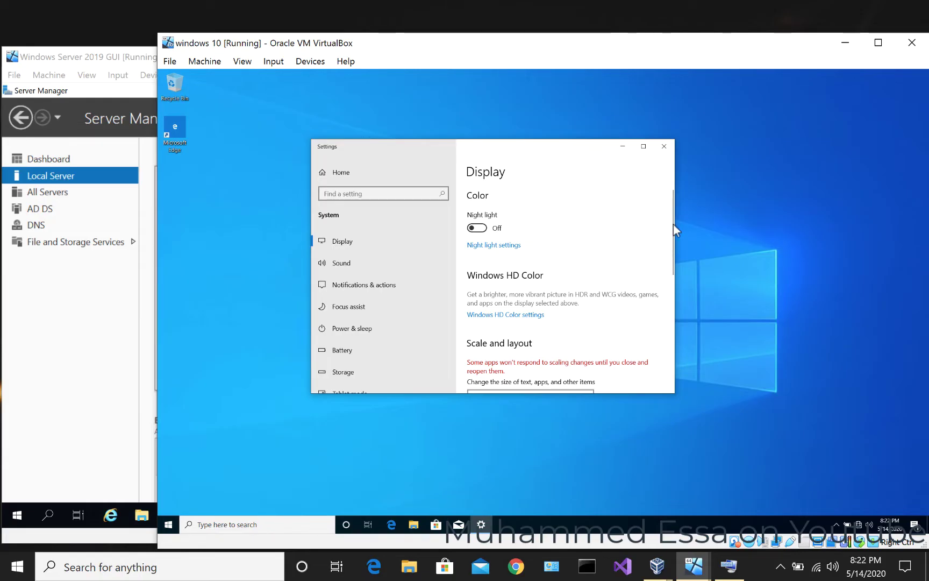
{"action": "left_click_drag", "start_coordinate": [672, 224], "coordinate": [671, 274]}
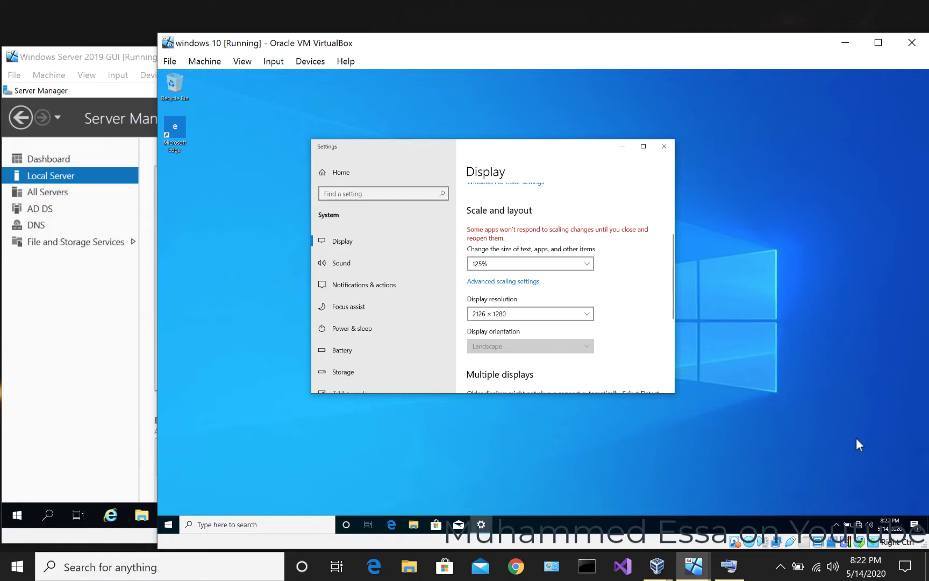
{"action": "left_click", "coordinate": [858, 530]}
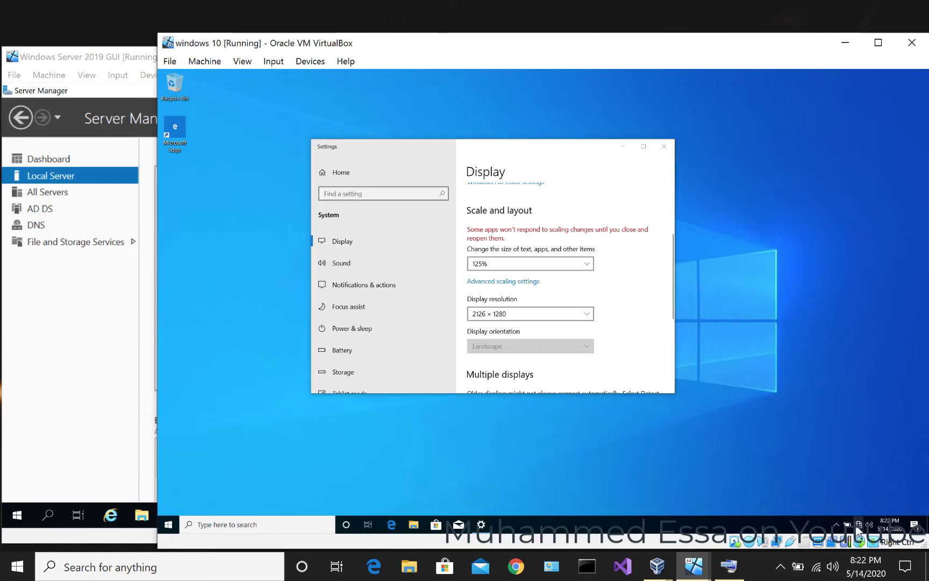
{"action": "right_click", "coordinate": [860, 527]}
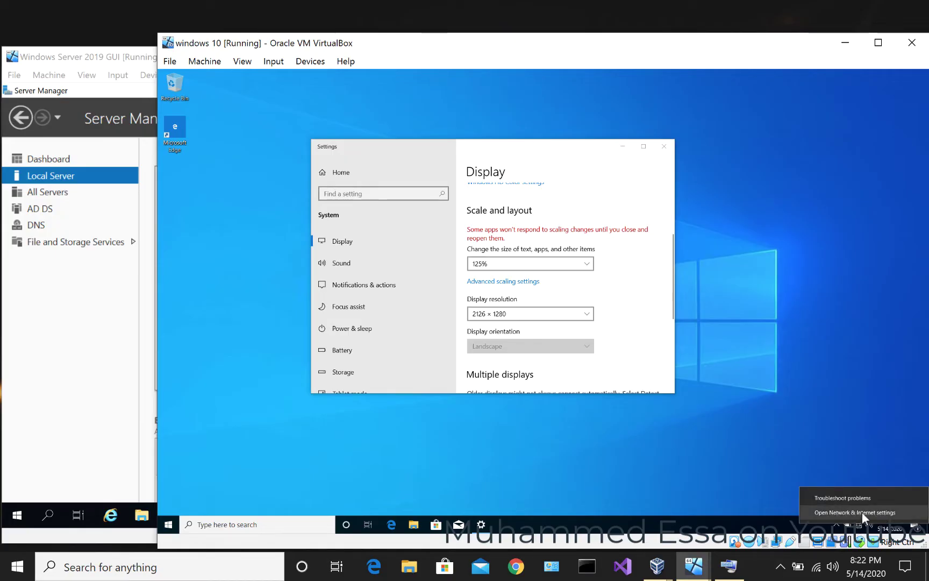
- Go from Network & Internet settings to the Ethernet page and its adapter options
{"action": "left_click", "coordinate": [862, 512]}
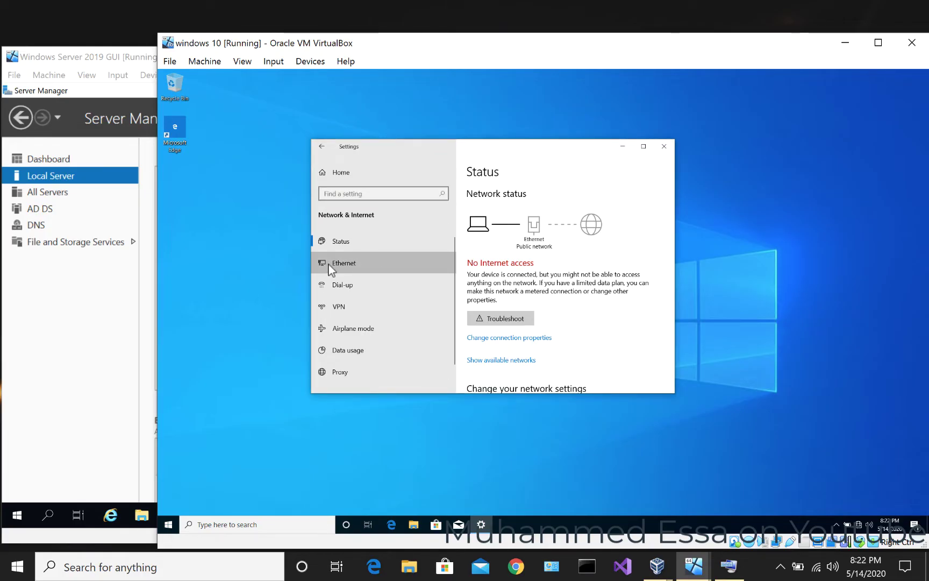
{"action": "left_click", "coordinate": [383, 264]}
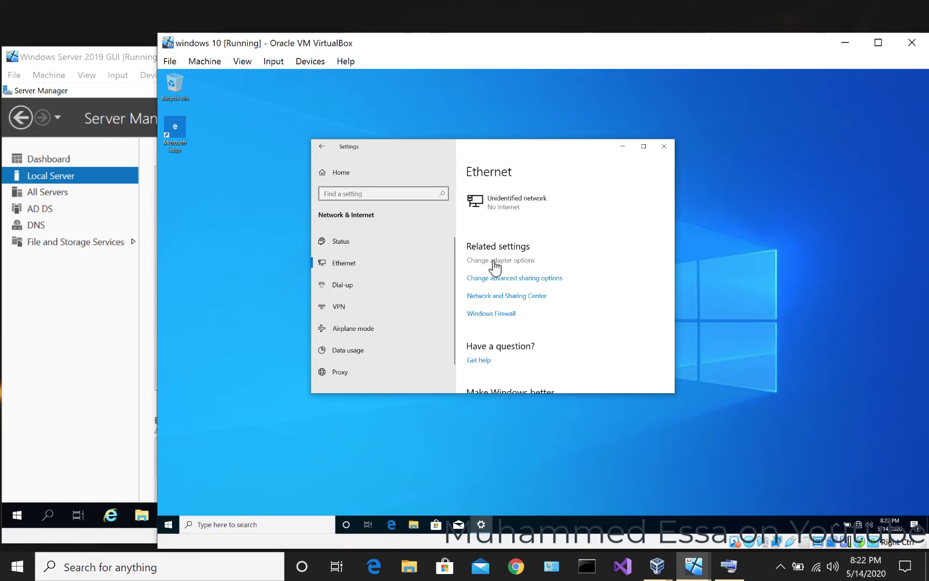
{"action": "left_click", "coordinate": [494, 261]}
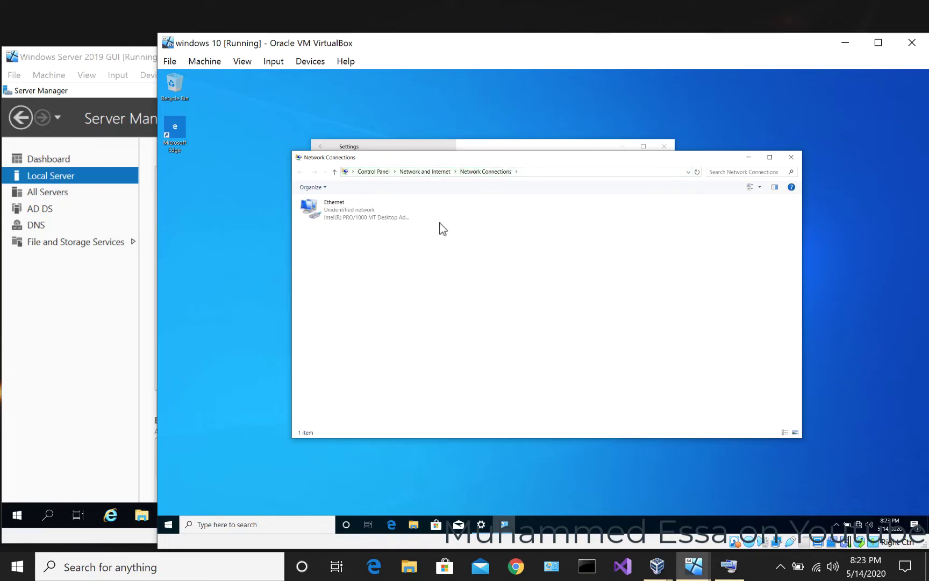
- Inspect the Ethernet adapter's IPv4 properties and close them without saving
{"action": "left_click", "coordinate": [328, 214]}
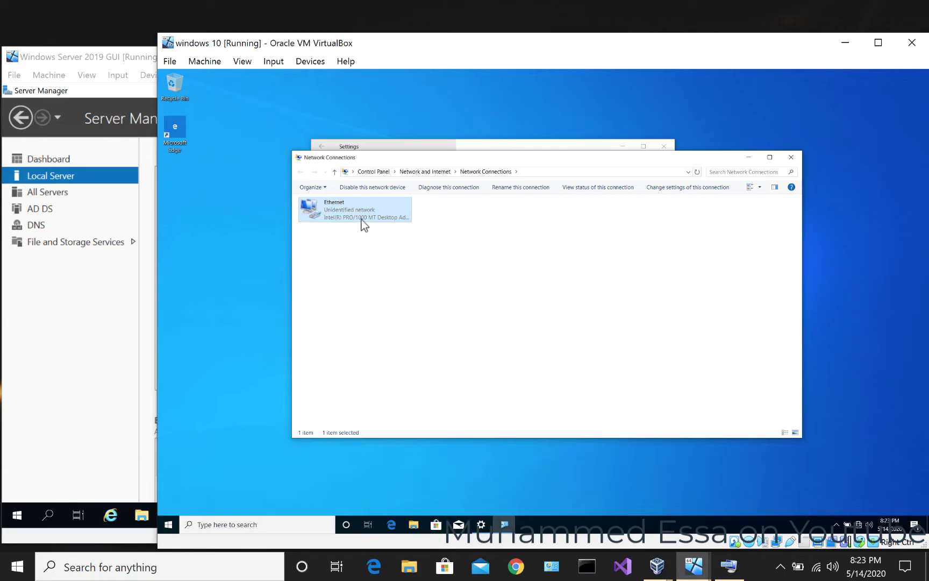
{"action": "right_click", "coordinate": [362, 222]}
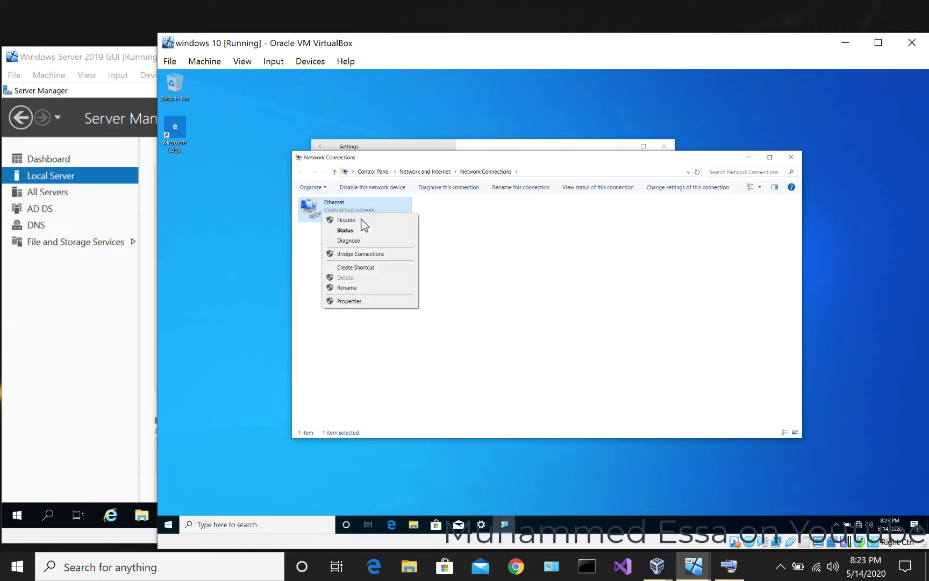
{"action": "left_click", "coordinate": [361, 302]}
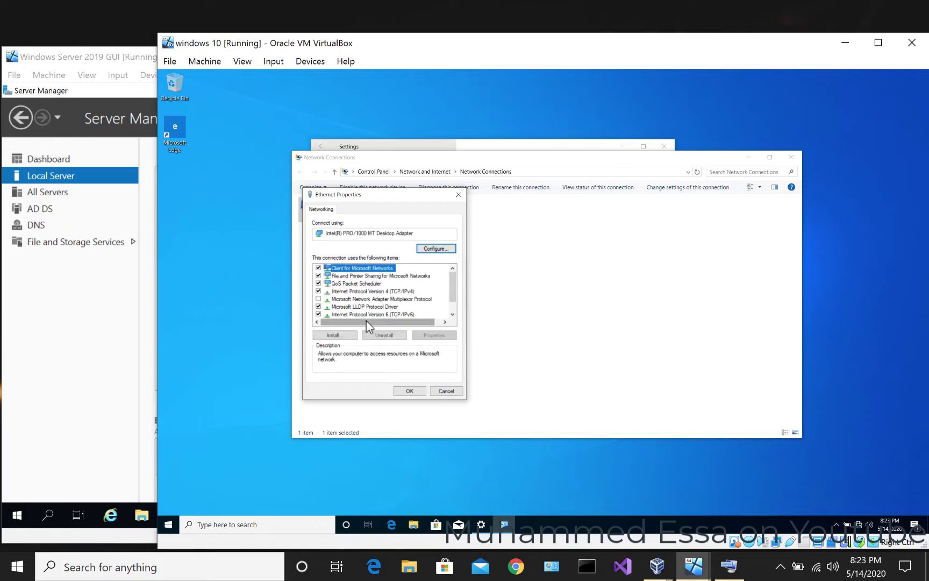
{"action": "left_click", "coordinate": [364, 291]}
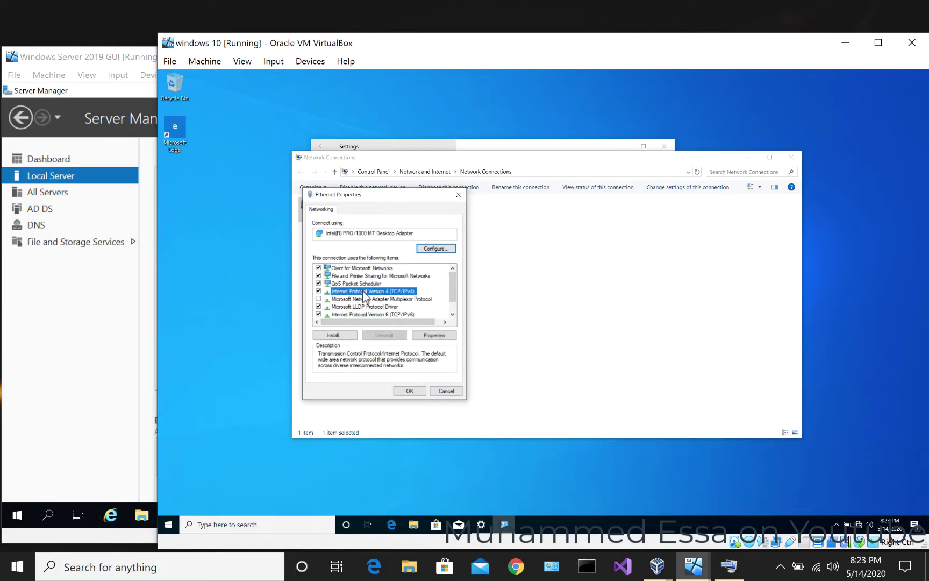
{"action": "double_click", "coordinate": [384, 295]}
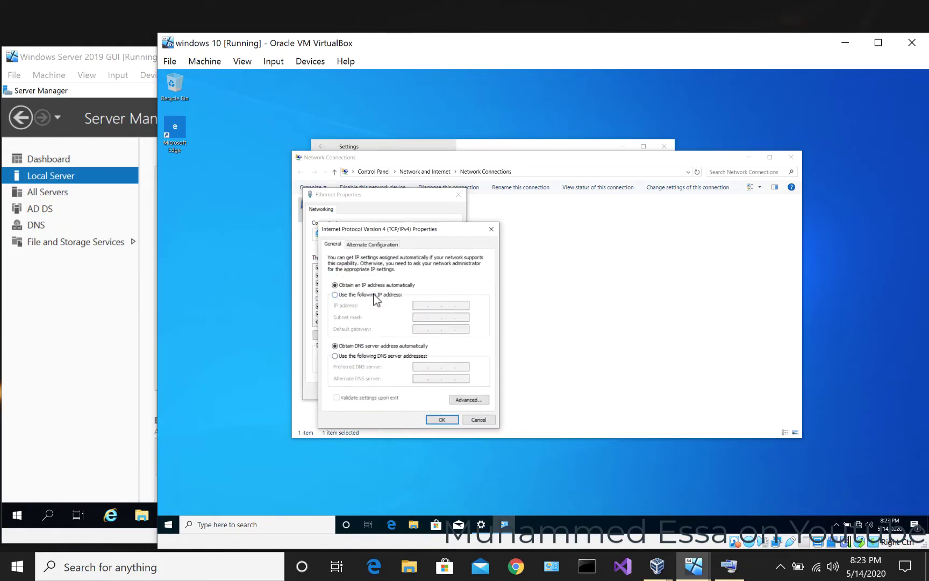
{"action": "left_click", "coordinate": [373, 295]}
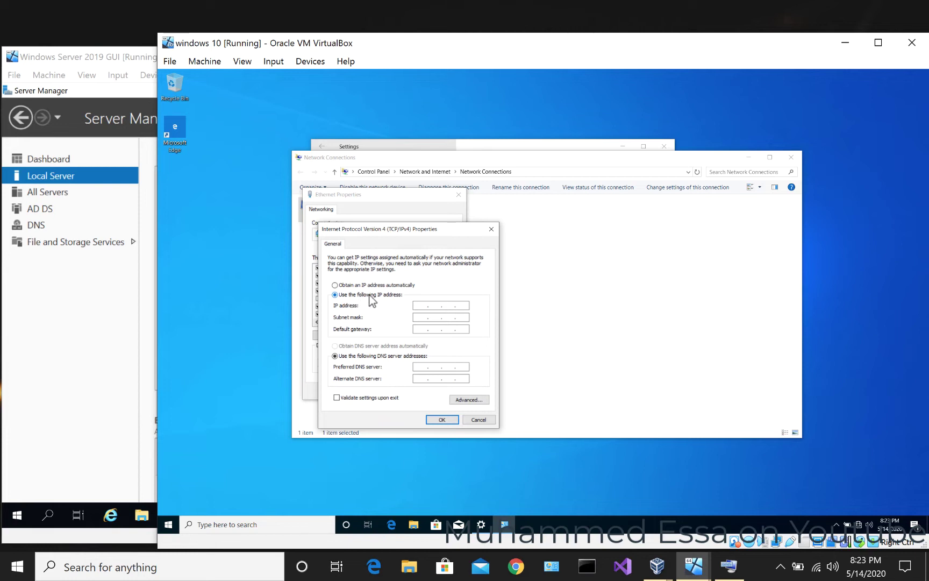
{"action": "left_click_drag", "start_coordinate": [395, 229], "coordinate": [289, 214]}
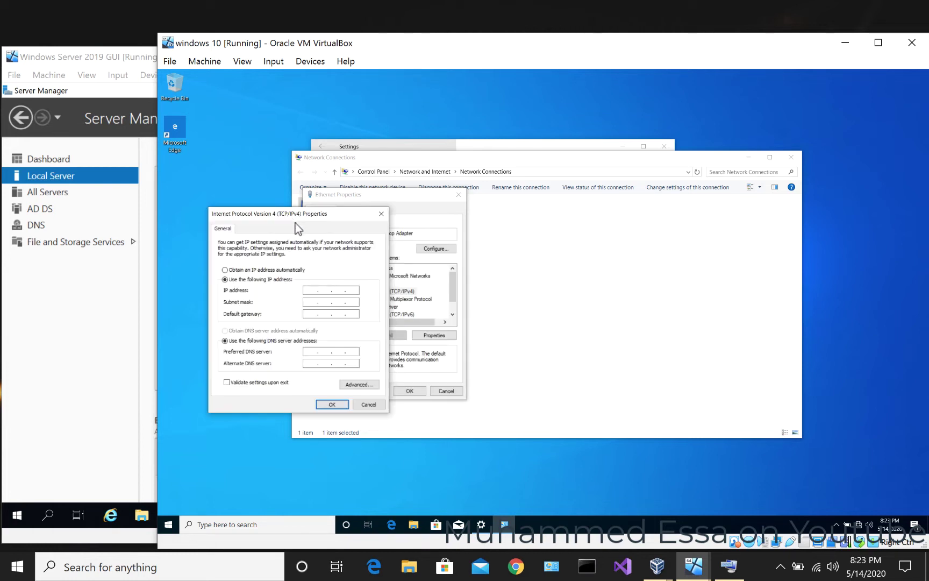
{"action": "left_click", "coordinate": [381, 213]}
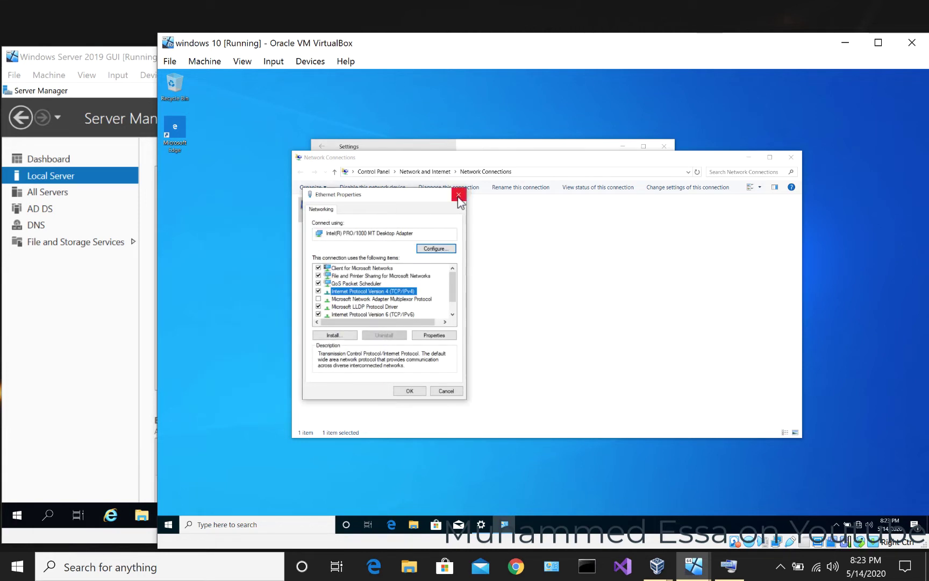
{"action": "left_click", "coordinate": [458, 196]}
- Close the Windows 10 Ethernet settings page
{"action": "left_click", "coordinate": [477, 147]}
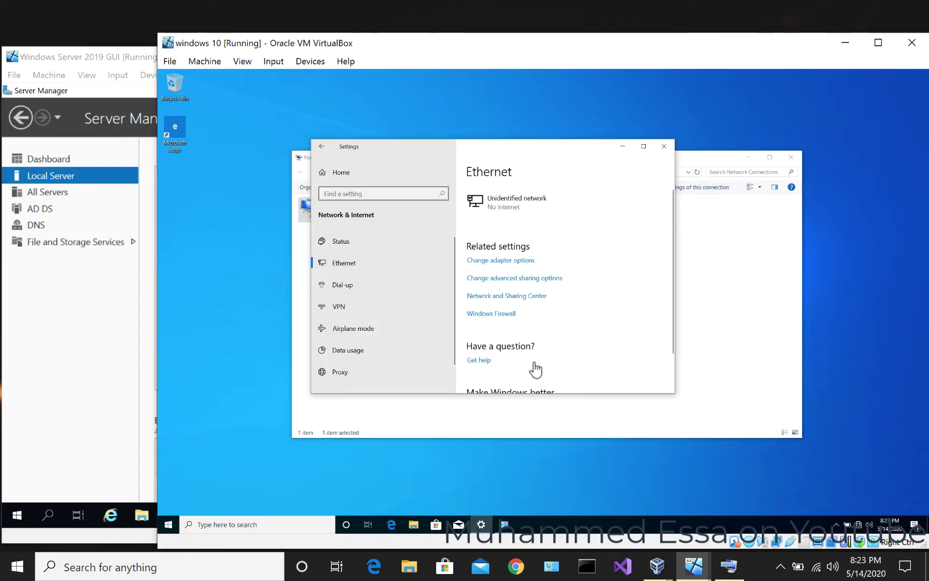
{"action": "scroll", "coordinate": [637, 337], "scroll_direction": "down", "scroll_amount": 2}
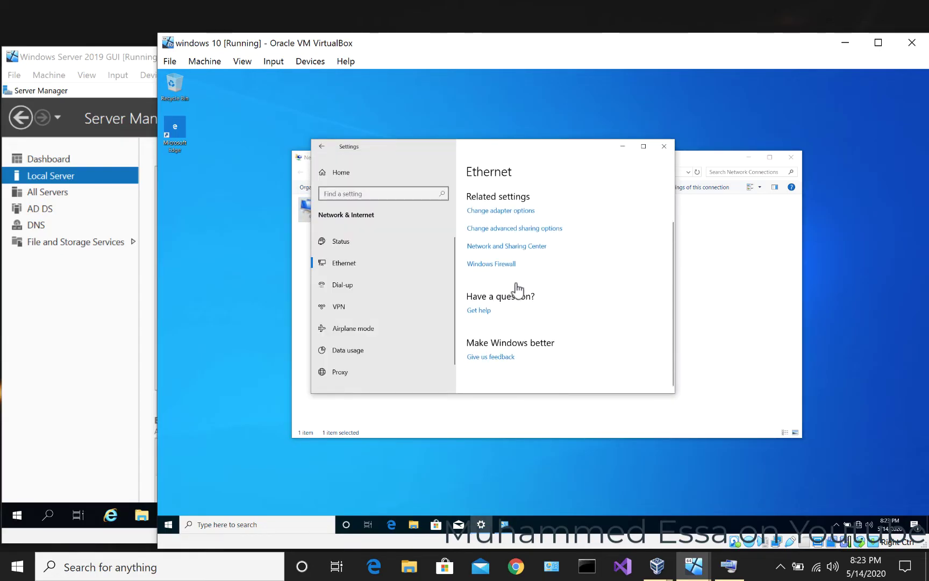
{"action": "left_click", "coordinate": [666, 150]}
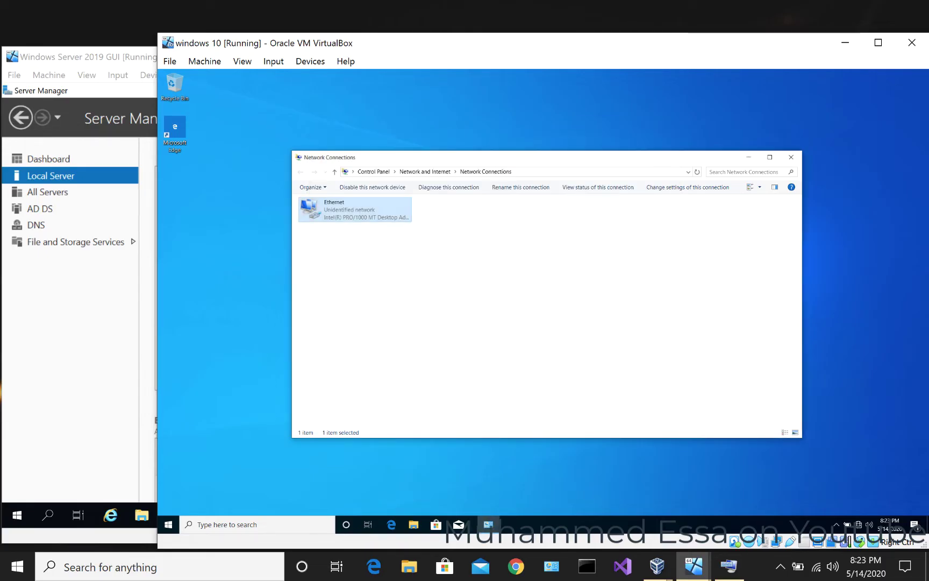
- Raise the guest's display scaling from Display settings and bring Network Connections forward
{"action": "left_click_drag", "start_coordinate": [493, 161], "coordinate": [546, 147]}
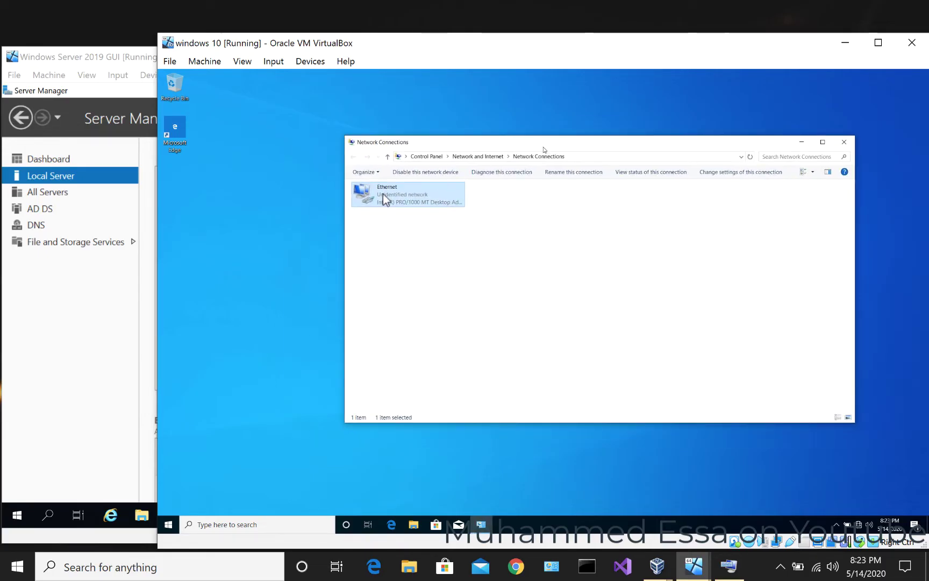
{"action": "left_click", "coordinate": [275, 196]}
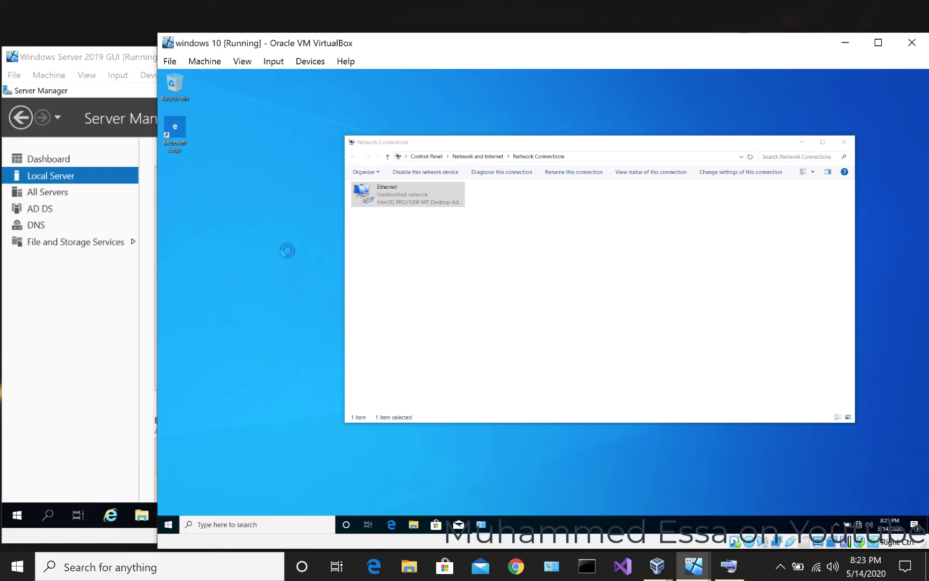
{"action": "right_click", "coordinate": [286, 249]}
{"action": "left_click", "coordinate": [294, 275]}
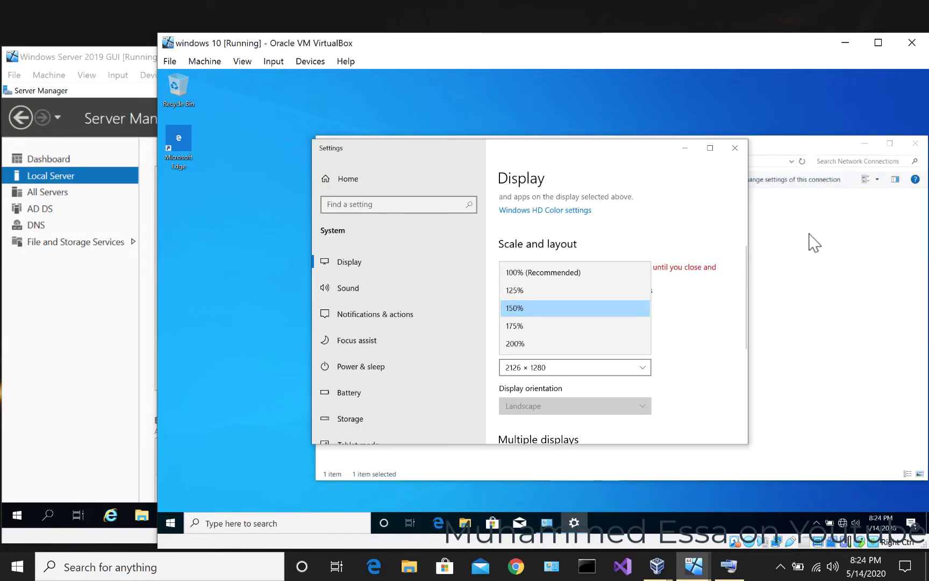
{"action": "left_click", "coordinate": [786, 242]}
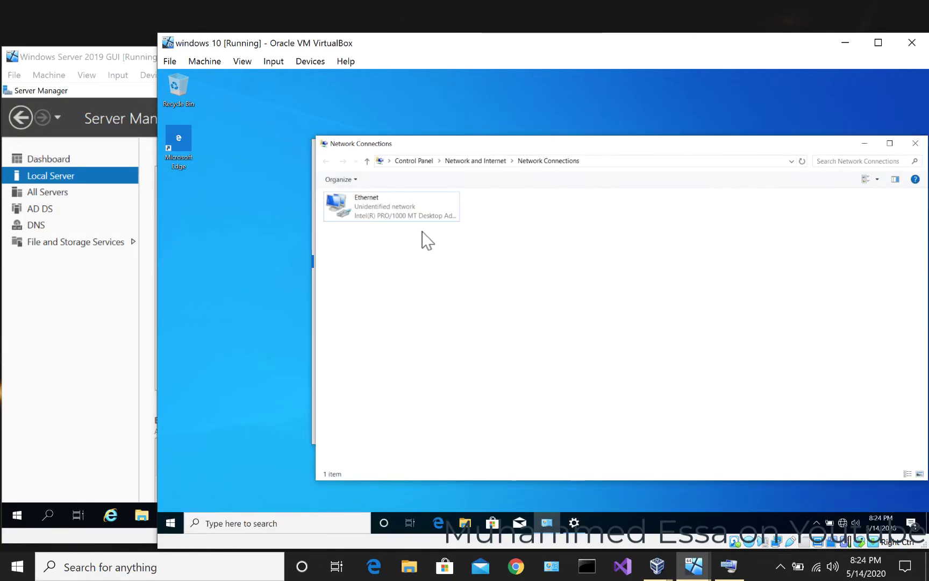
- Open the IPv4 settings of the guest's Ethernet adapter properties
{"action": "left_click", "coordinate": [357, 209]}
{"action": "right_click", "coordinate": [355, 206]}
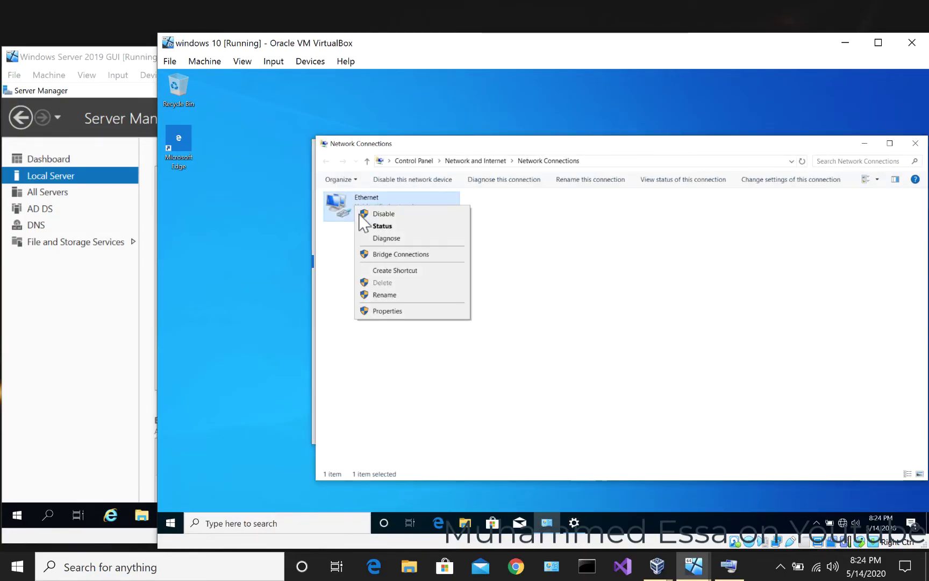
{"action": "left_click", "coordinate": [379, 312]}
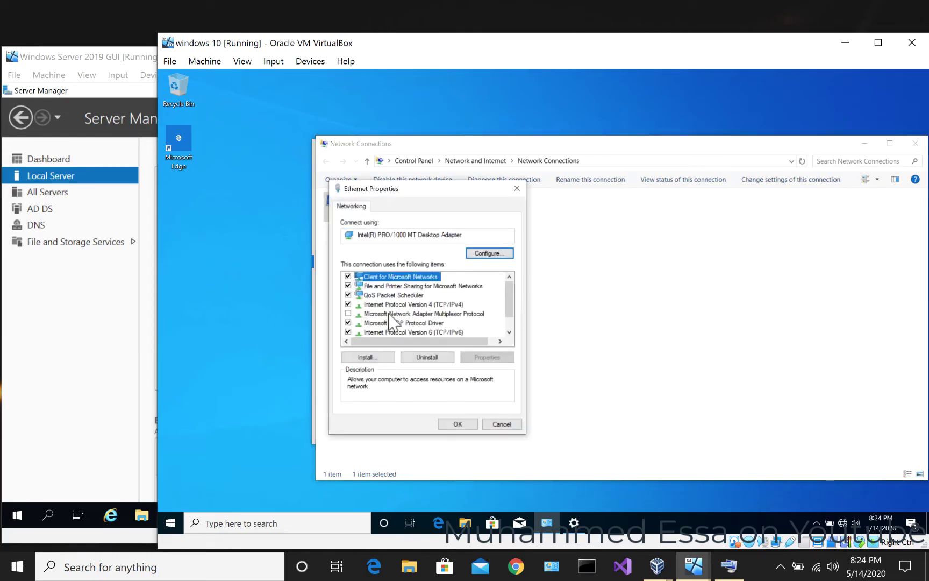
{"action": "double_click", "coordinate": [423, 304]}
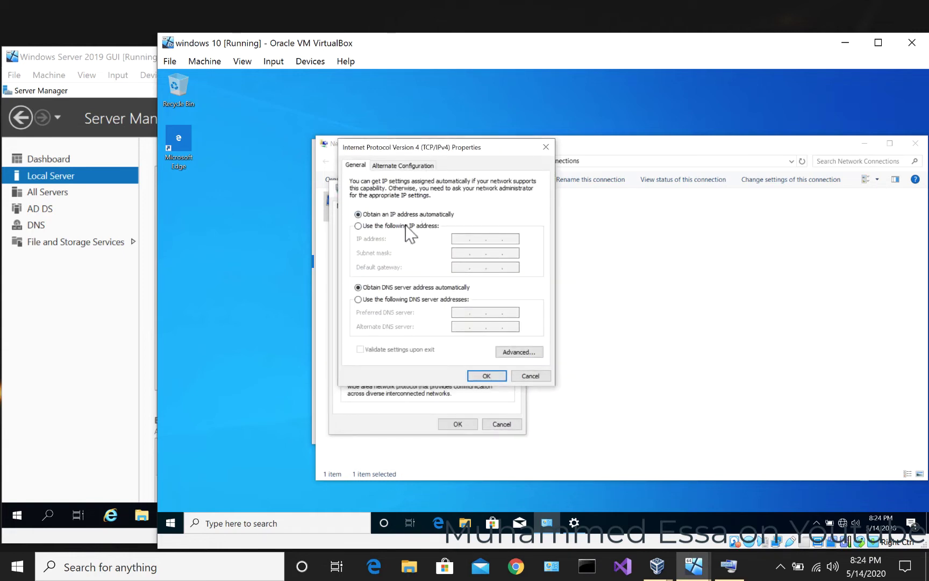
- Set static IP 192.168.10.14, mask 255.255.255.0 and preferred DNS 192.168.10.10
{"action": "left_click", "coordinate": [410, 225]}
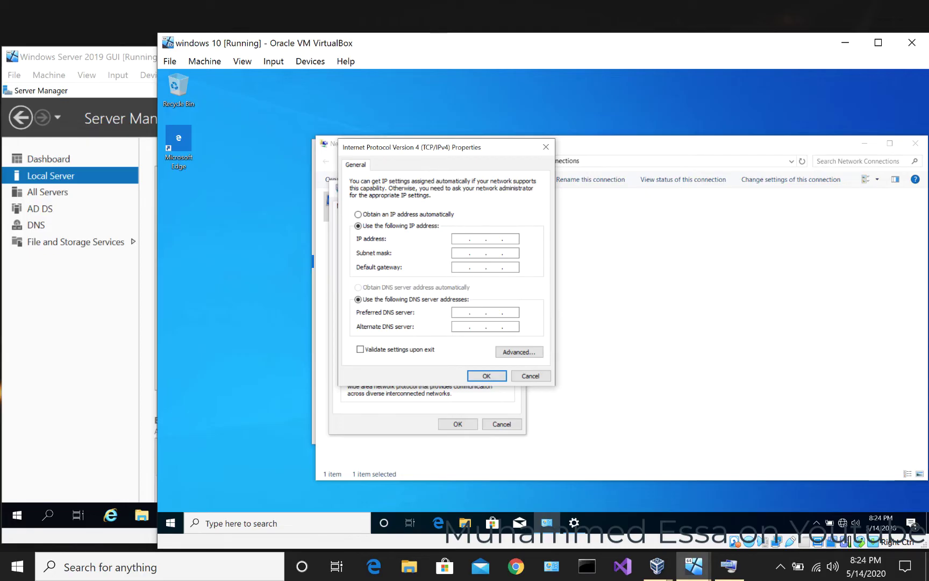
{"action": "type", "text": "192 . 168 . 10 . 14"}
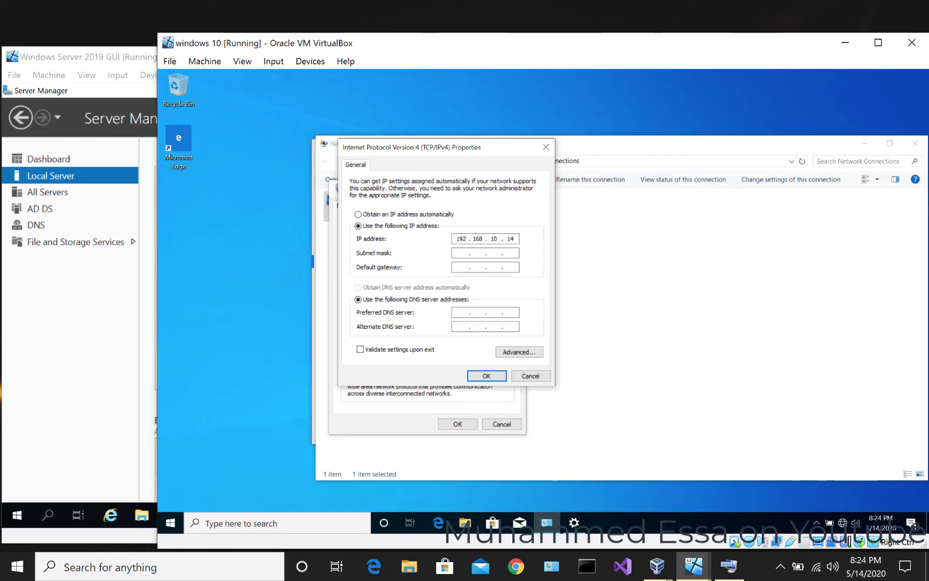
{"action": "left_click", "coordinate": [461, 252]}
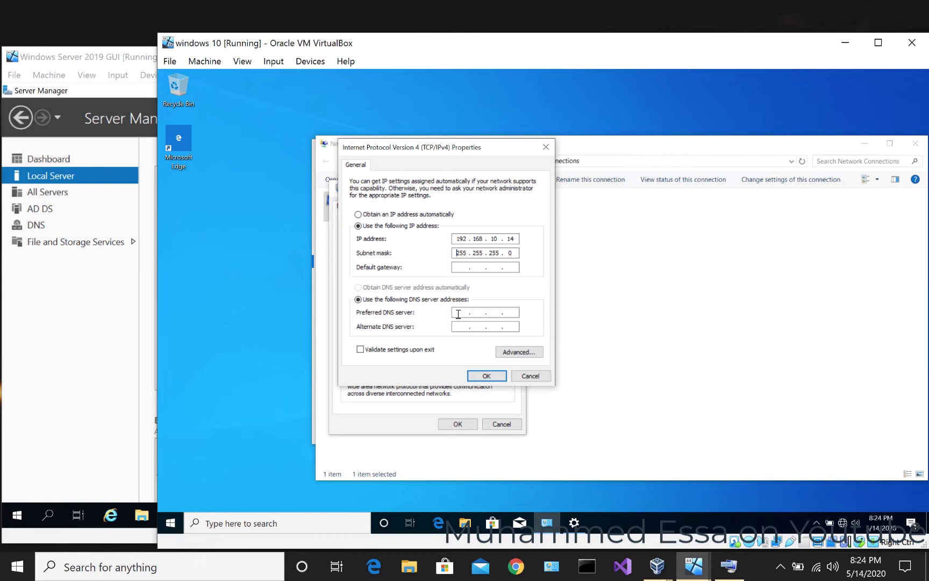
{"action": "left_click", "coordinate": [458, 313]}
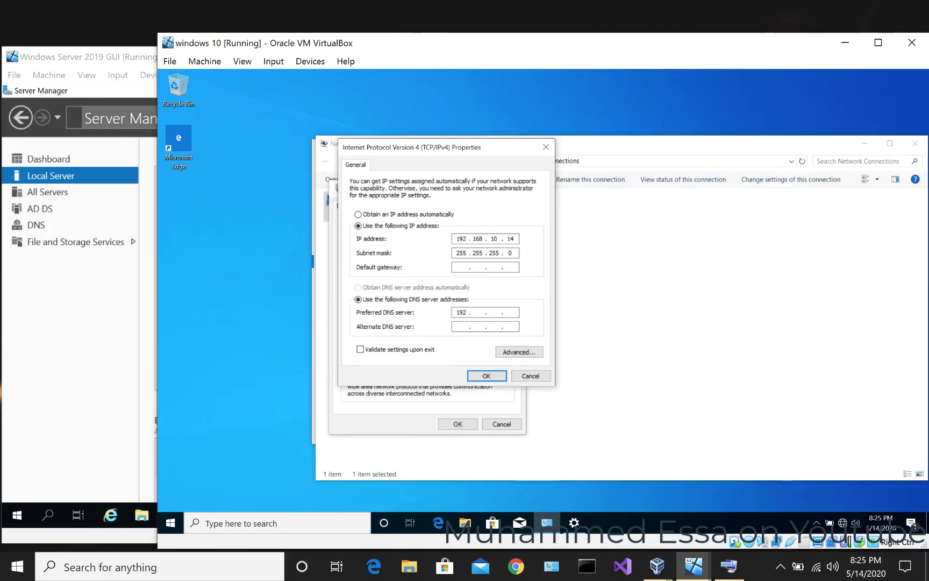
{"action": "type", "text": "192 . 168"}
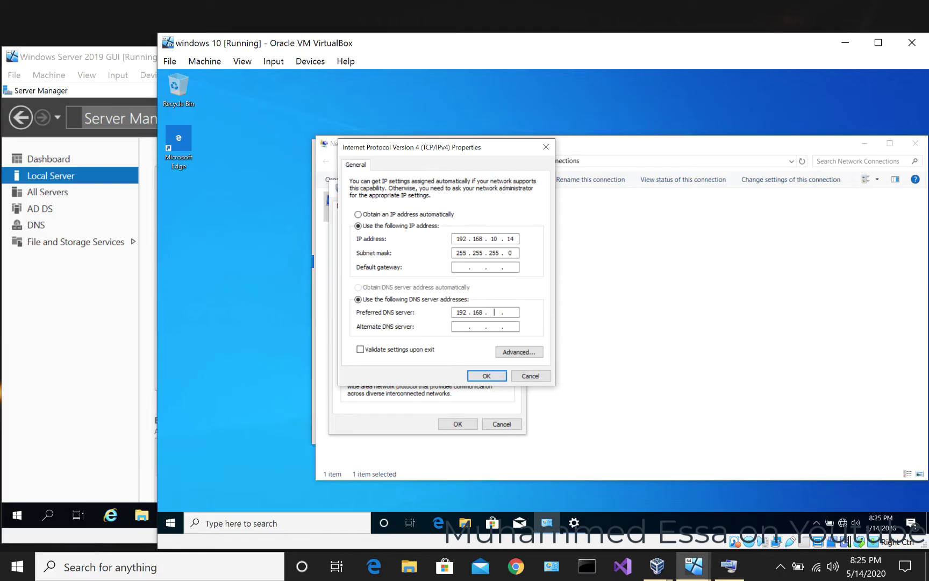
{"action": "type", "text": " . 10 . 10"}
{"action": "left_click", "coordinate": [487, 376]}
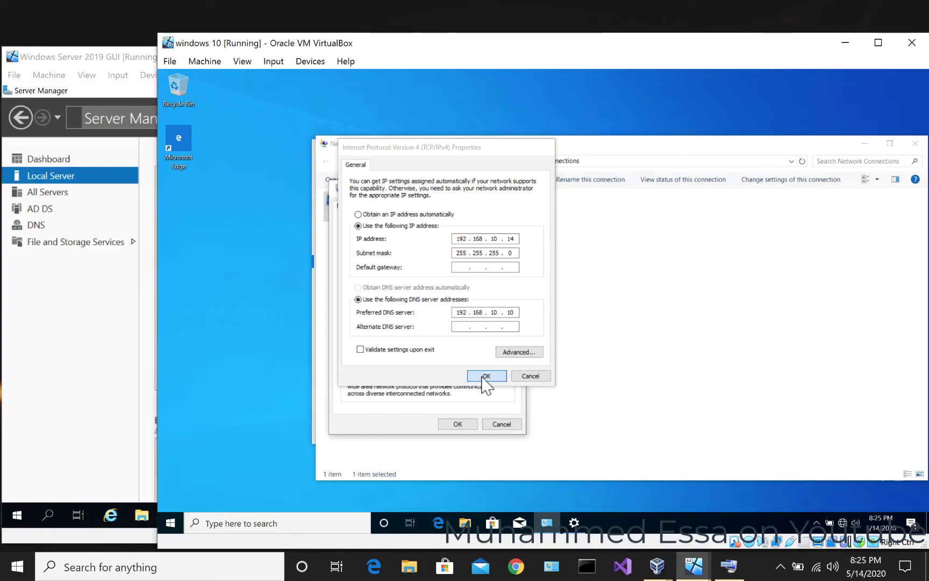
- Apply the Ethernet properties and check the VM's Adapter 1 is Host-only in Network Settings
{"action": "left_click", "coordinate": [457, 424]}
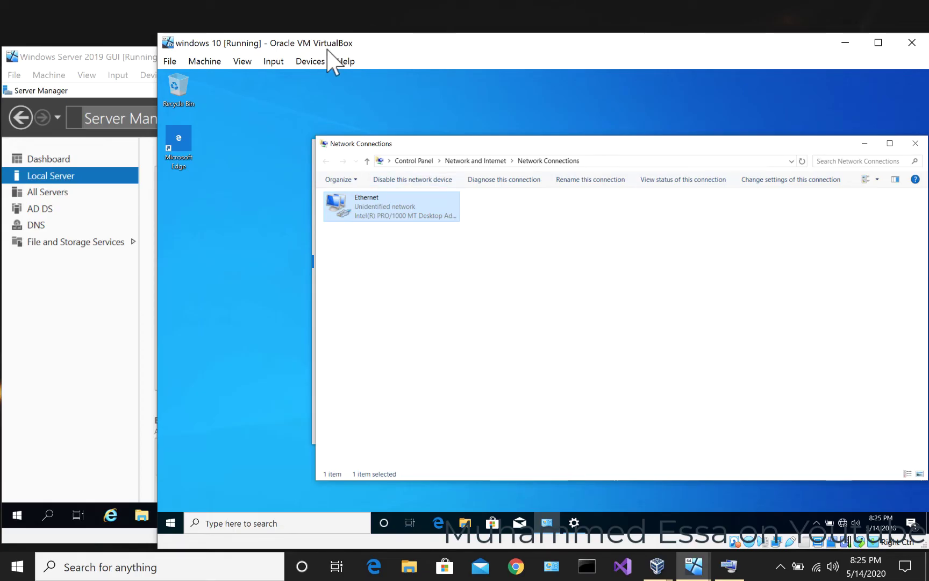
{"action": "right_click", "coordinate": [776, 539]}
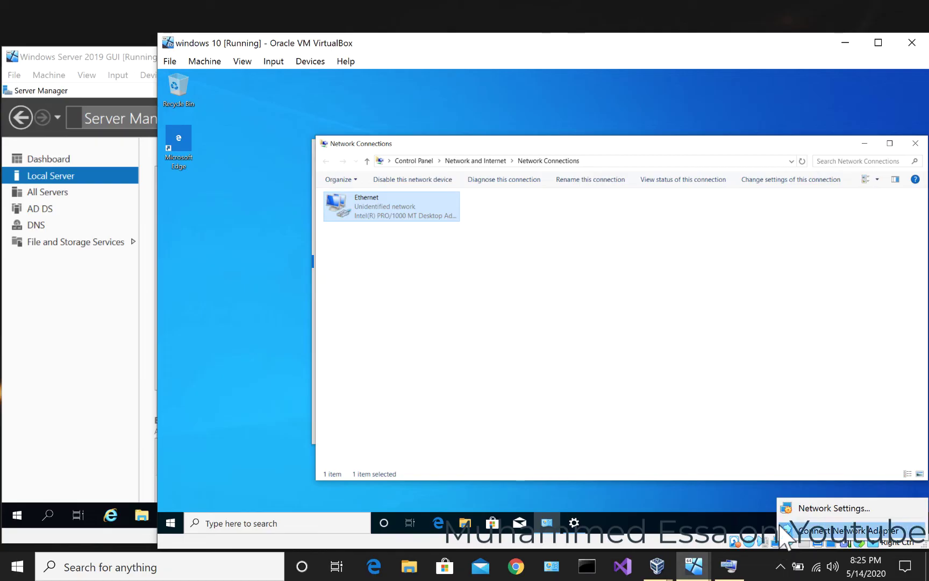
{"action": "left_click", "coordinate": [784, 507]}
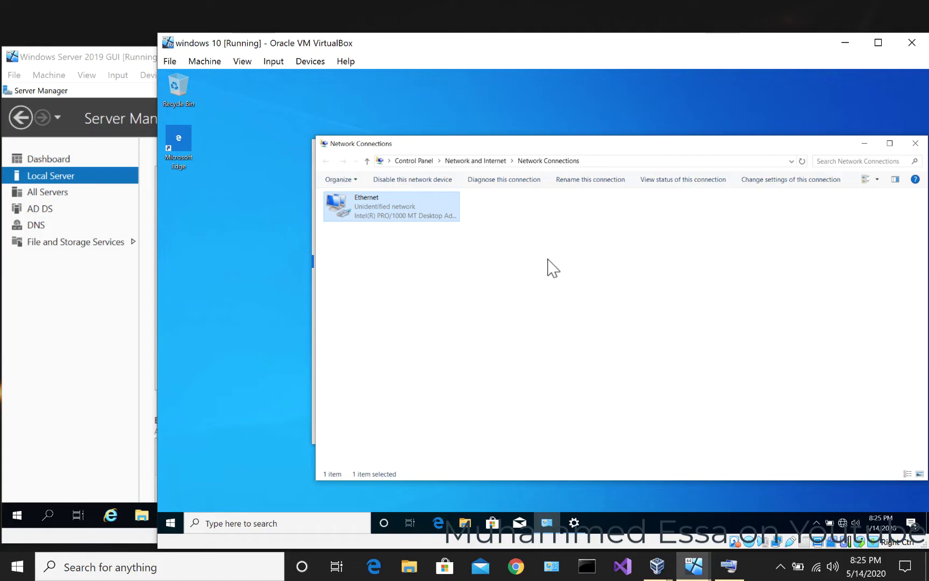
- Close Network Connections and the Settings window, then bring up Windows search
{"action": "left_click", "coordinate": [916, 143]}
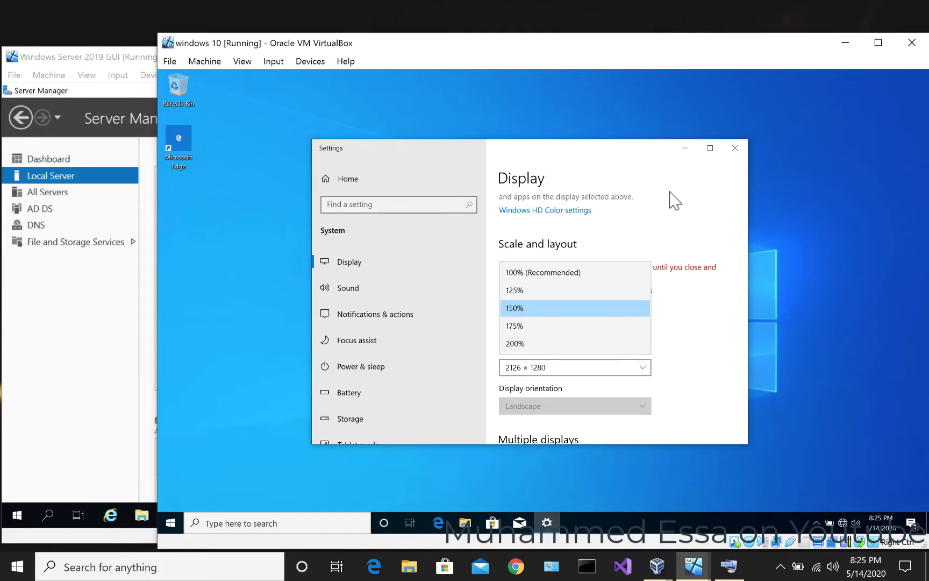
{"action": "left_click", "coordinate": [735, 147]}
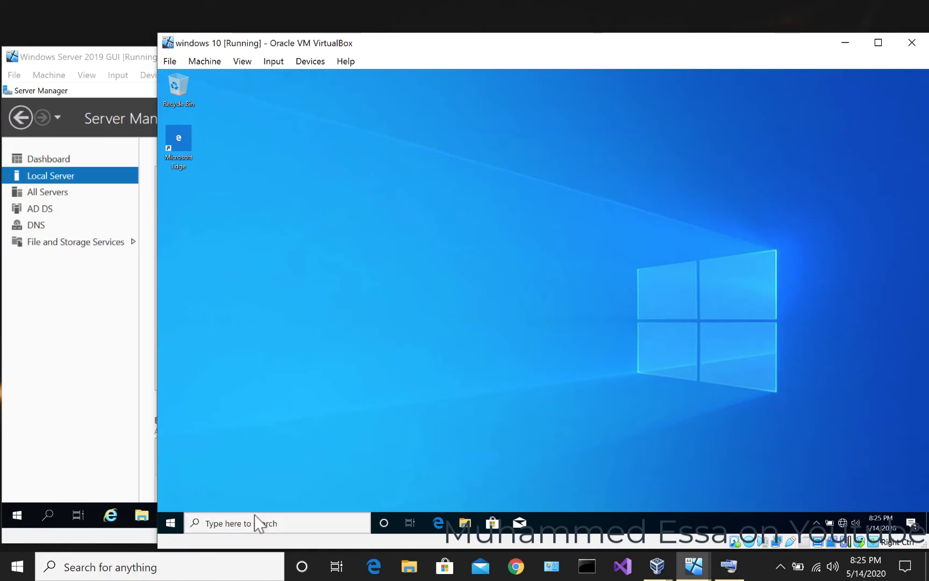
{"action": "left_click", "coordinate": [207, 524]}
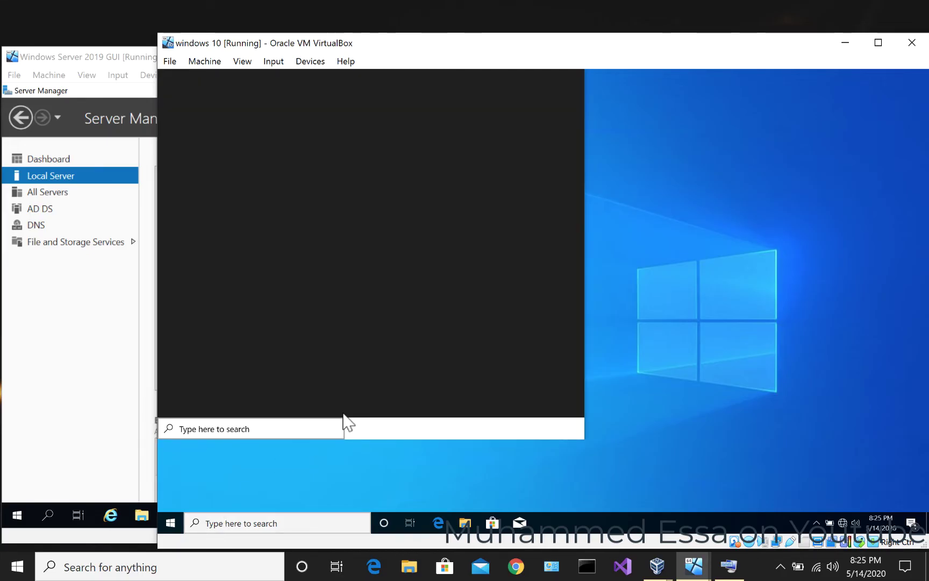
- Launch Command Prompt from the Start menu by searching 'cmd'
{"action": "left_click", "coordinate": [174, 522]}
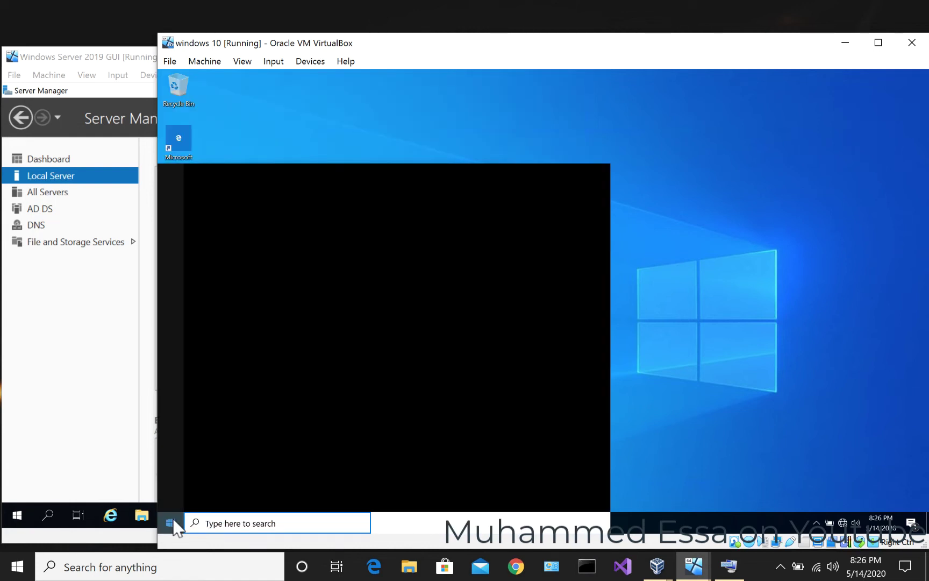
{"action": "type", "text": "cmd"}
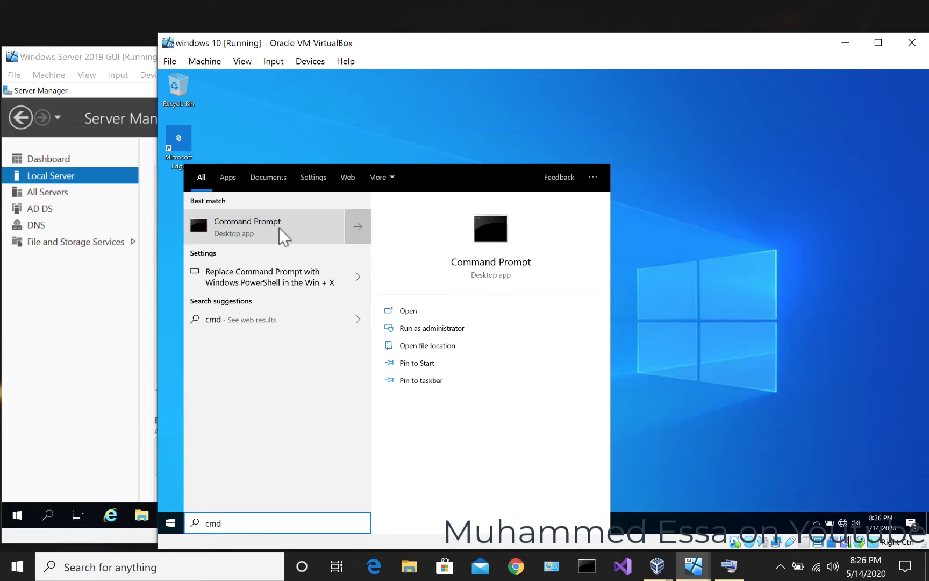
{"action": "left_click", "coordinate": [279, 228]}
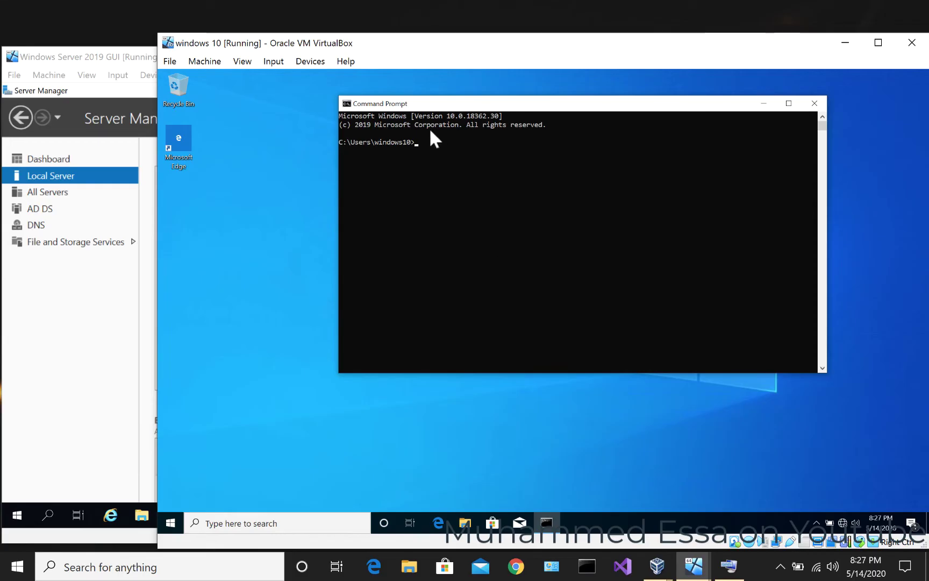
- Enlarge the console font through the Command Prompt properties and reposition the window
{"action": "right_click", "coordinate": [428, 103]}
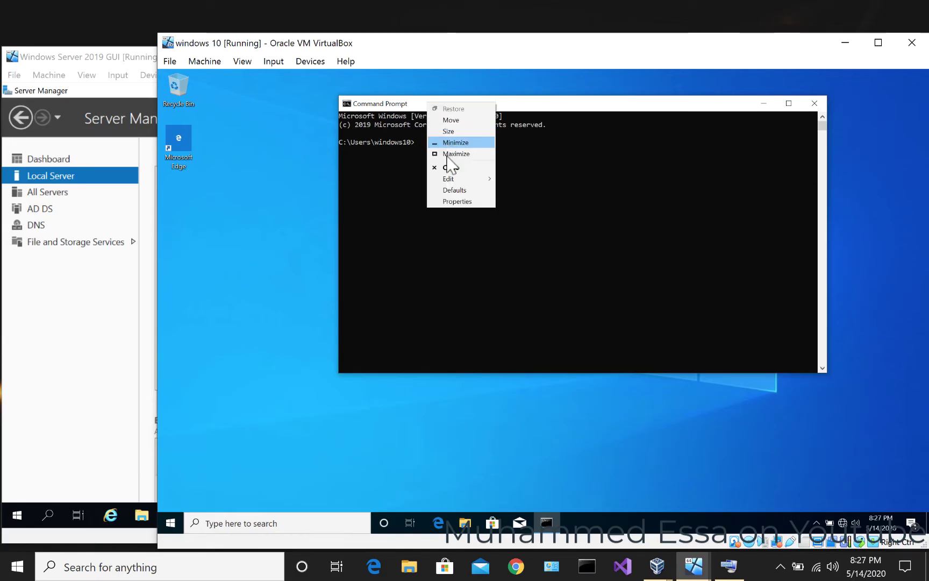
{"action": "left_click", "coordinate": [450, 201]}
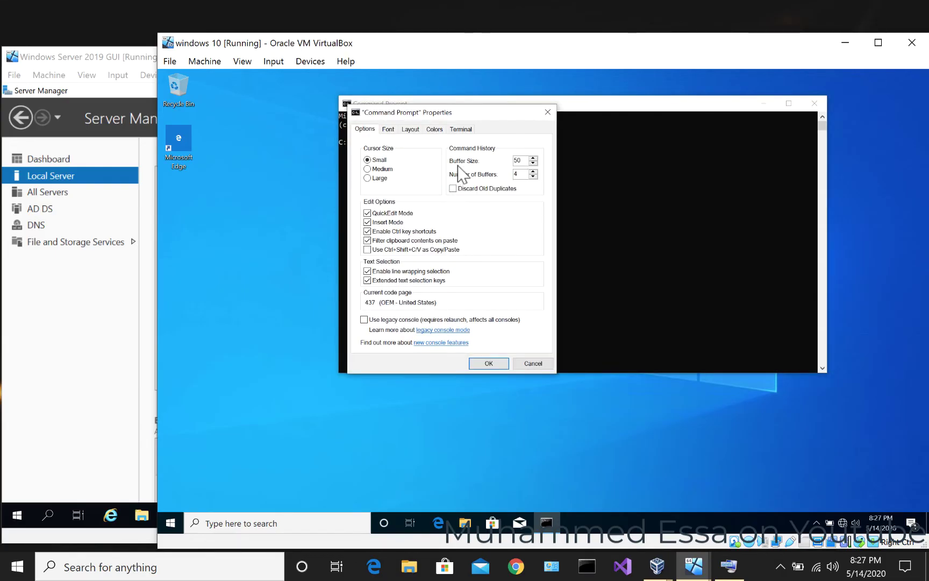
{"action": "left_click", "coordinate": [389, 129]}
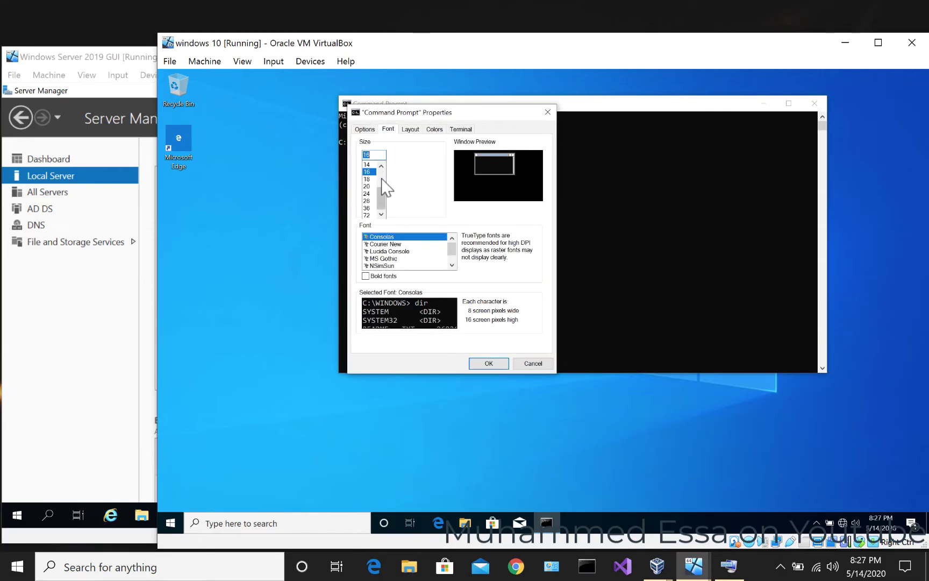
{"action": "left_click", "coordinate": [368, 195]}
{"action": "left_click", "coordinate": [489, 364]}
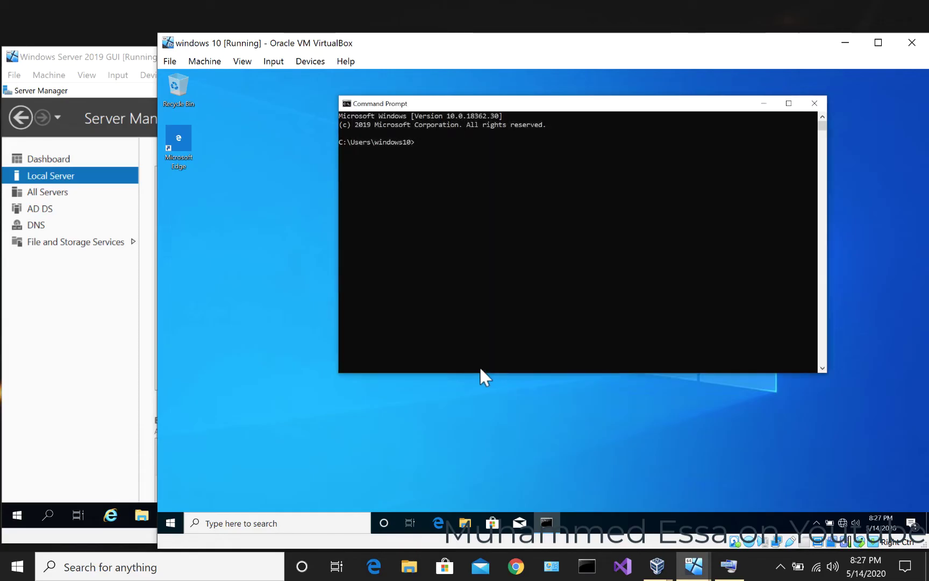
{"action": "left_click_drag", "start_coordinate": [510, 103], "coordinate": [363, 81]}
- Run ping 192.168.10.10 in the maximized Command Prompt and confirm 4 replies, 0% loss
{"action": "double_click", "coordinate": [363, 81]}
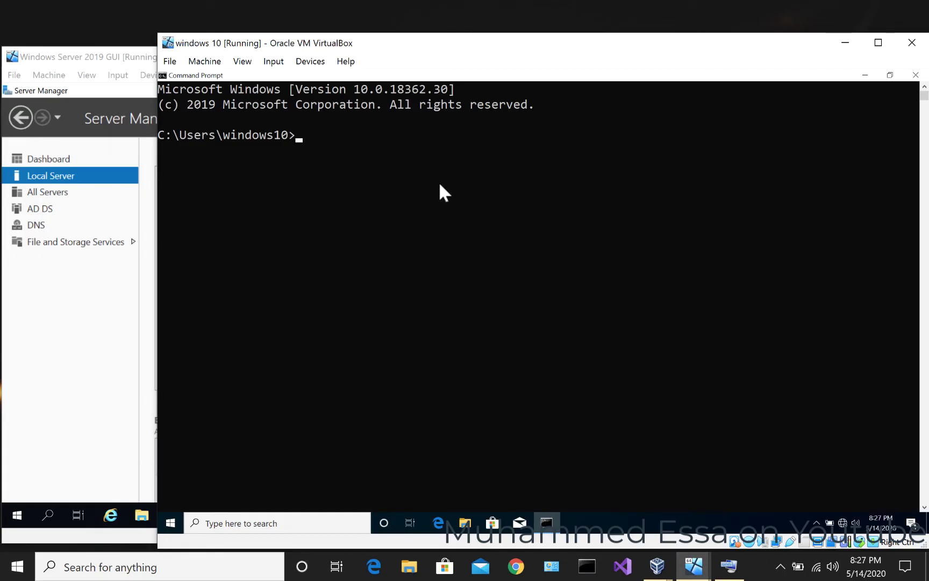
{"action": "type", "text": "ping 192.168.10.10"}
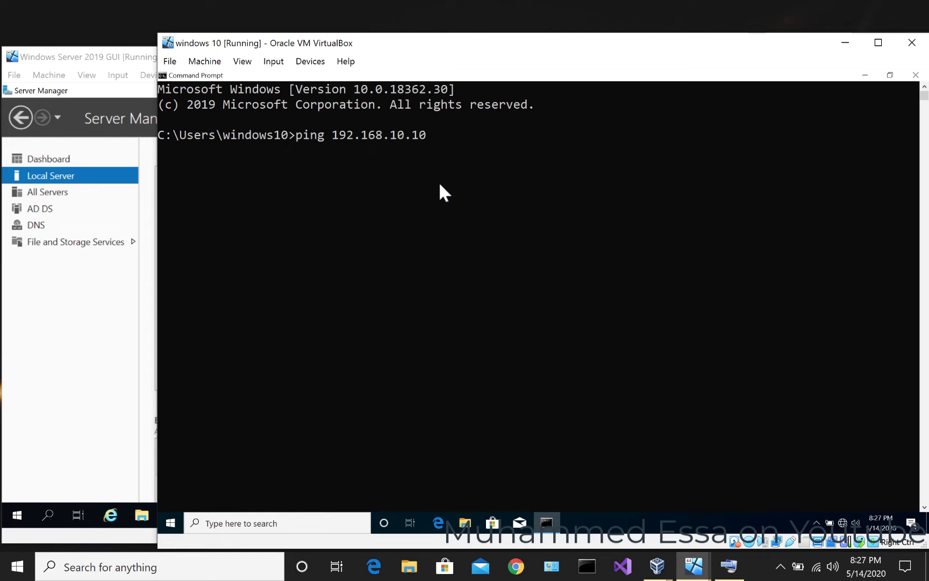
{"action": "key", "text": "Return"}
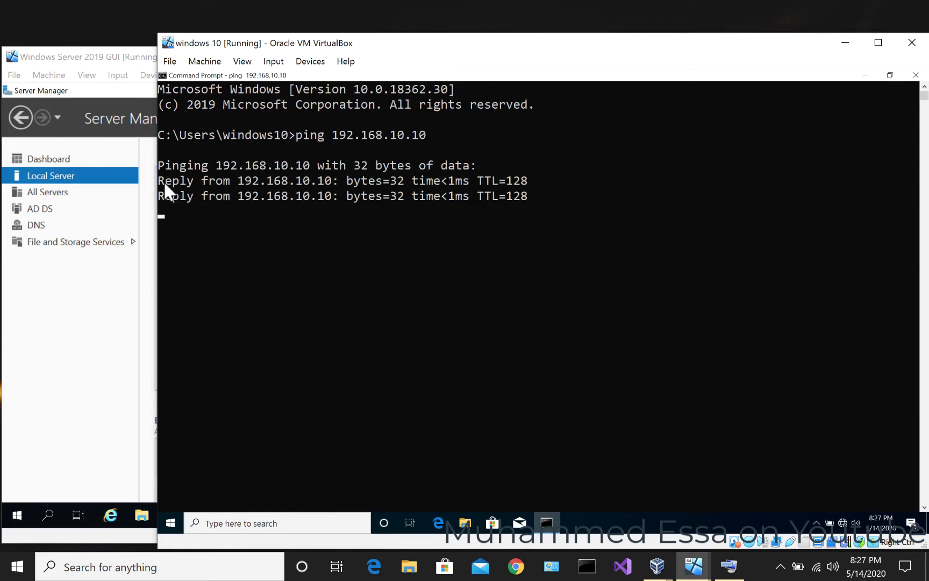
{"action": "left_click_drag", "start_coordinate": [164, 181], "coordinate": [568, 179]}
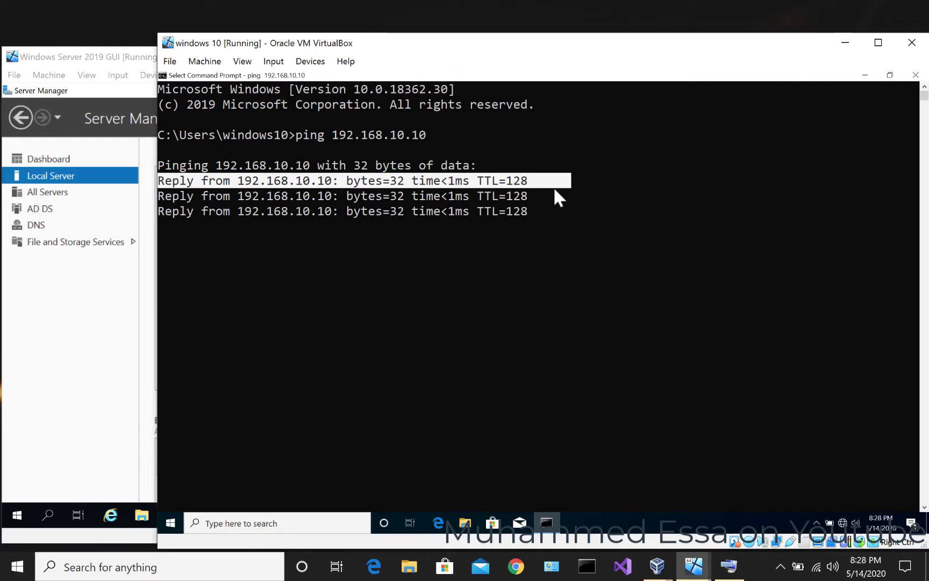
{"action": "key", "text": "Escape"}
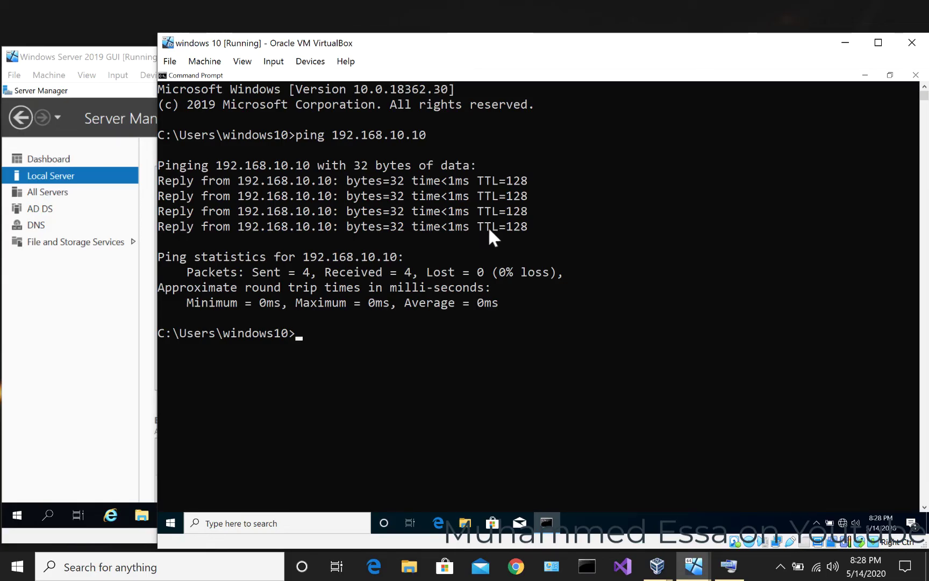
{"action": "left_click", "coordinate": [210, 524]}
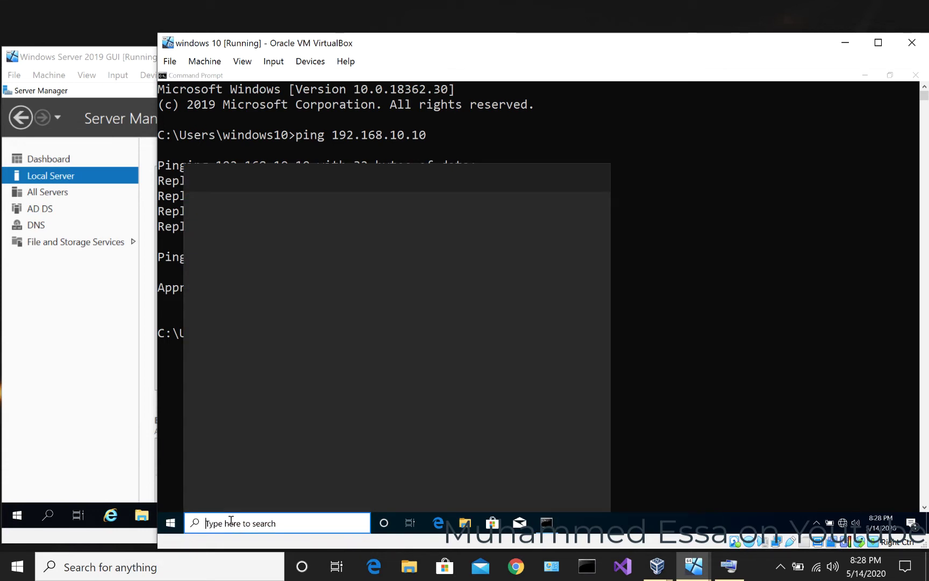
{"action": "type", "text": "pc"}
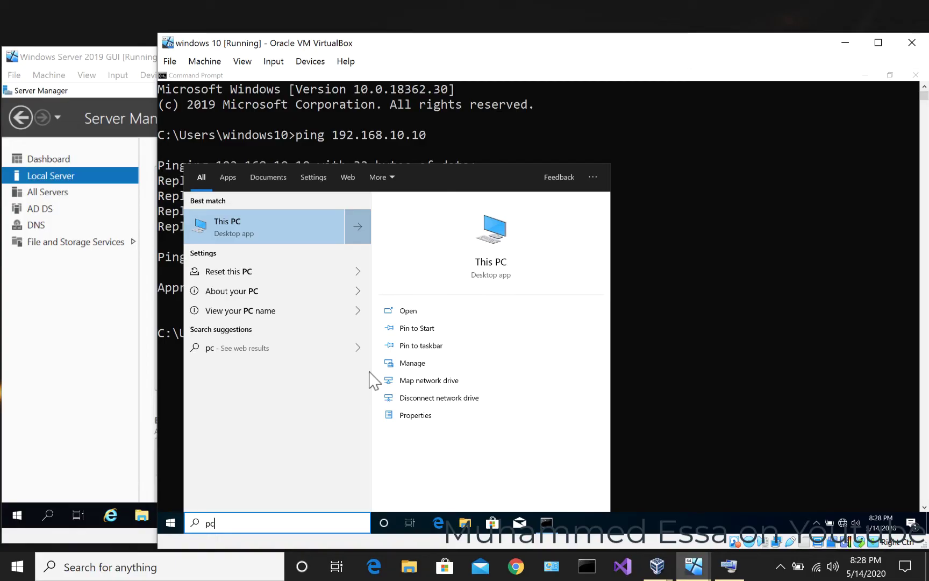
{"action": "key", "text": "BackSpace"}
{"action": "key", "text": "BackSpace"}
{"action": "type", "text": "dev"}
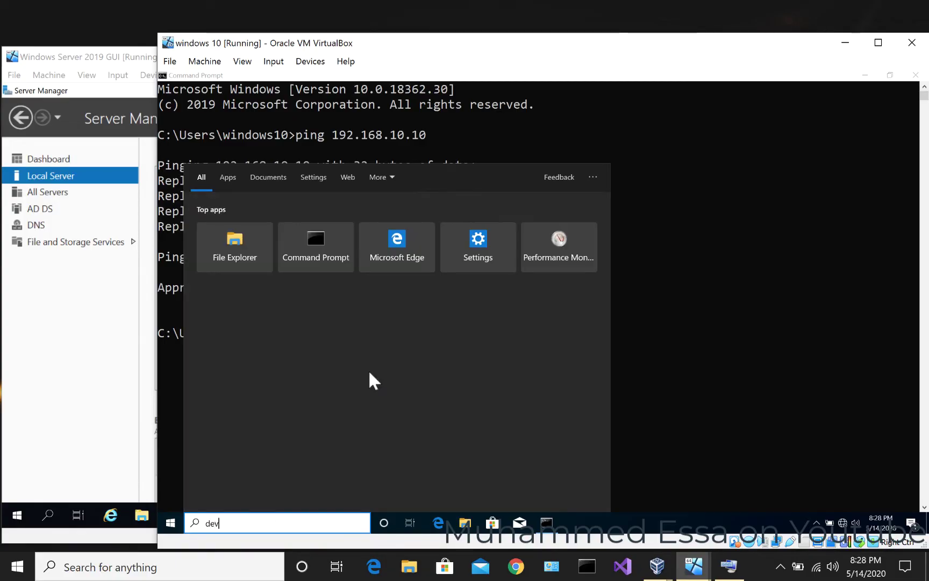
{"action": "type", "text": "ice"}
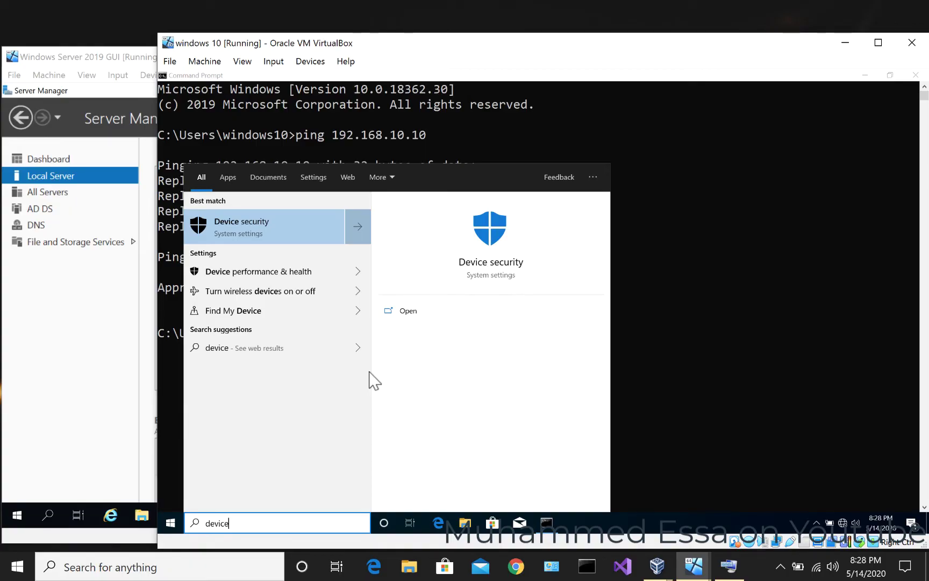
{"action": "key", "text": "BackSpace"}
{"action": "key", "text": "BackSpace"}
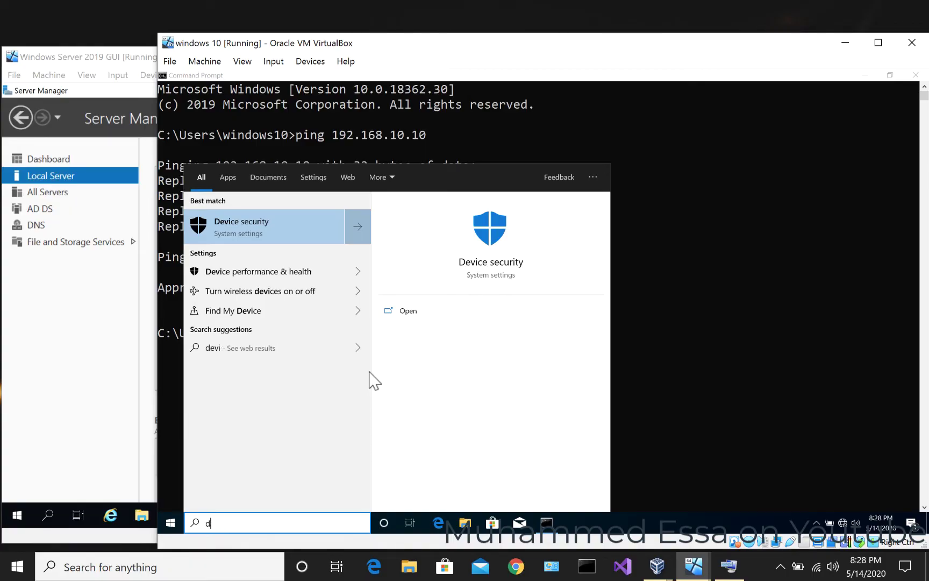
{"action": "key", "text": "BackSpace"}
{"action": "type", "text": "system"}
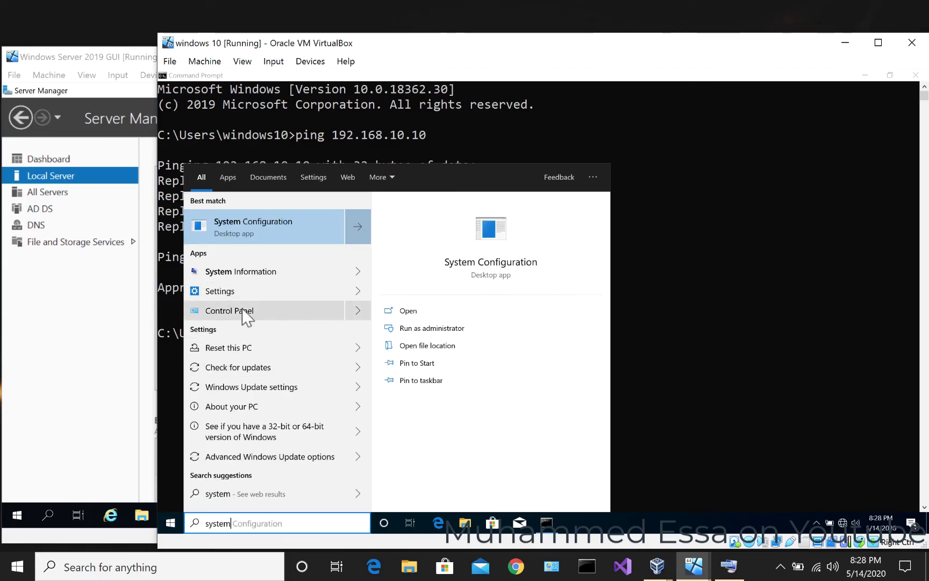
{"action": "key", "text": "Escape"}
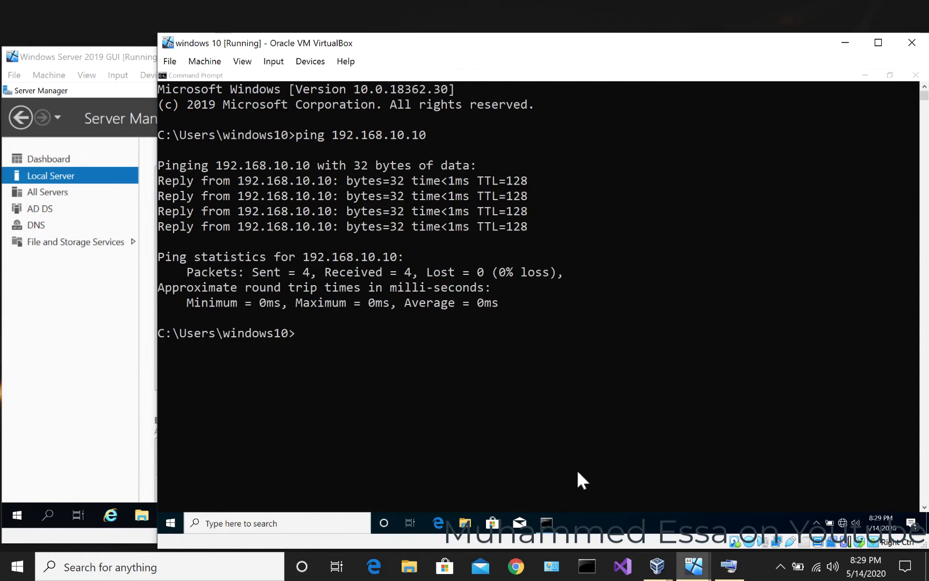
- Switch Control Panel to Large icons and open System showing WORKGROUP membership
{"action": "left_click", "coordinate": [545, 524]}
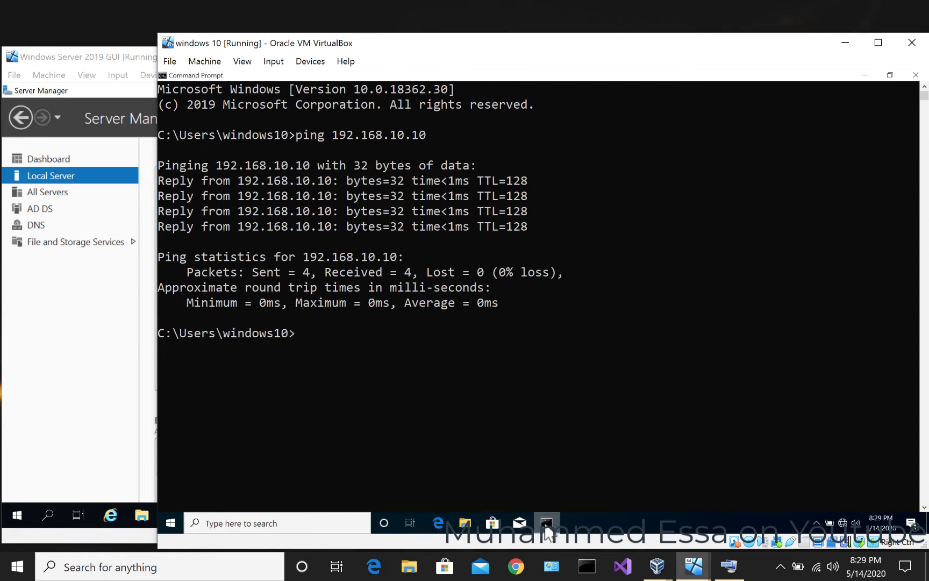
{"action": "left_click", "coordinate": [545, 527]}
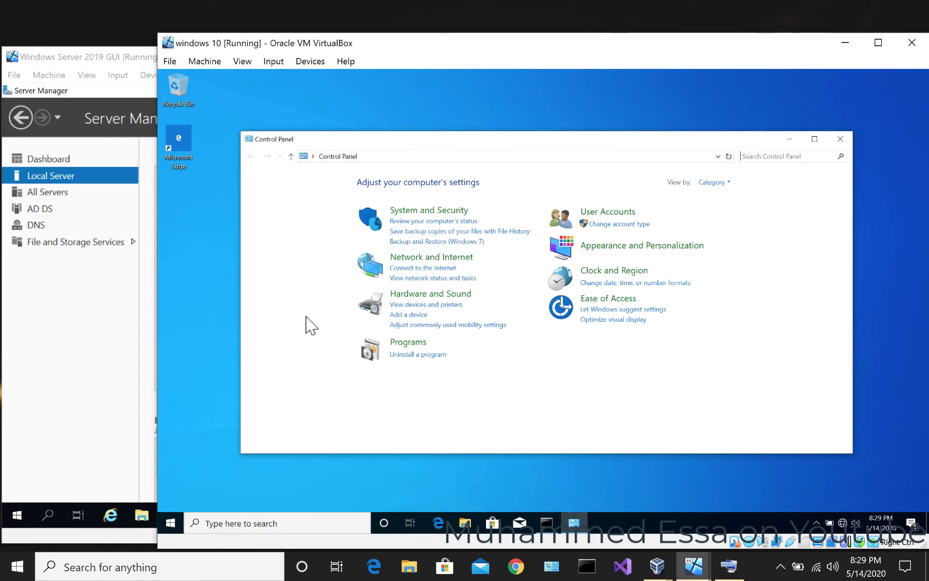
{"action": "left_click", "coordinate": [718, 183]}
{"action": "left_click", "coordinate": [717, 211]}
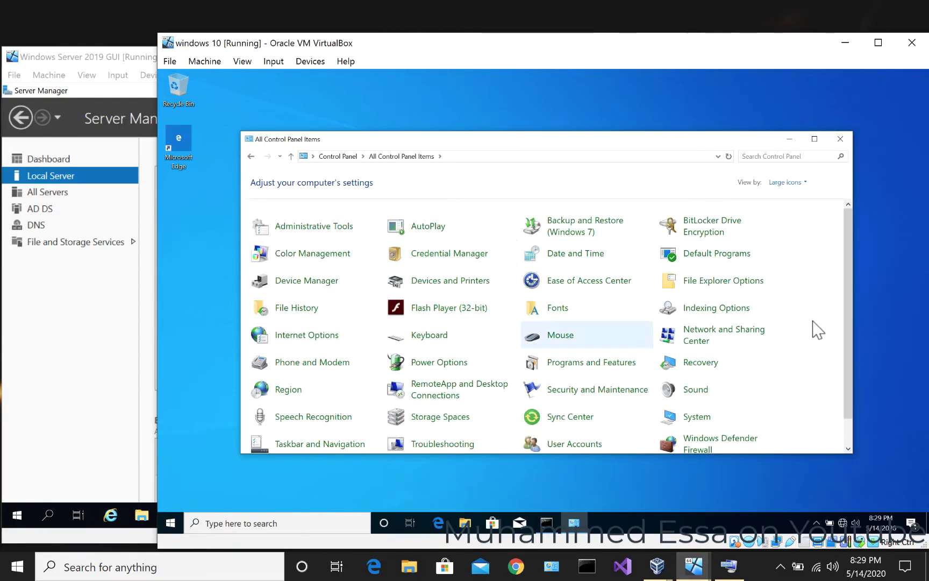
{"action": "left_click", "coordinate": [696, 418]}
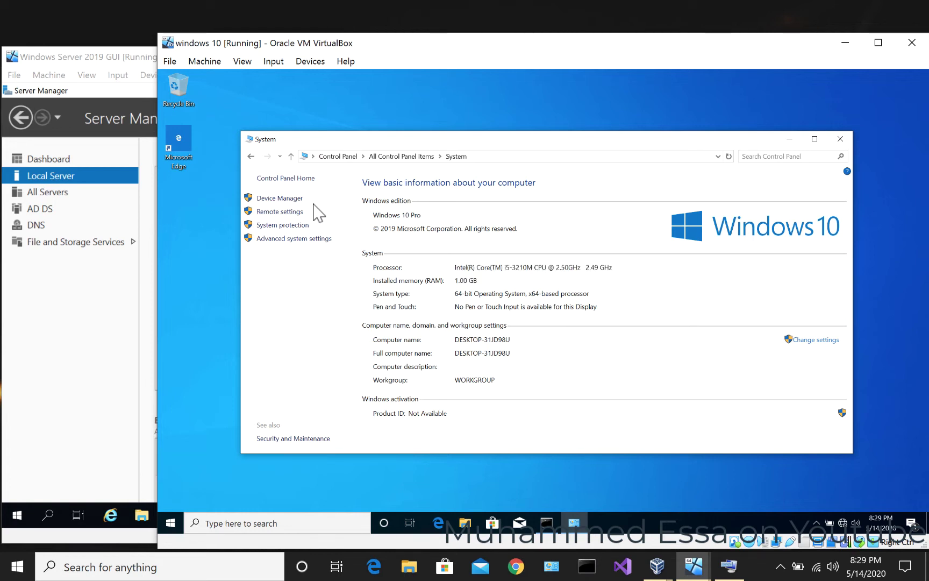
- In Computer Name/Domain Changes, remove the -31JD98U suffix and prefix the name with WIN10
{"action": "left_click", "coordinate": [815, 342]}
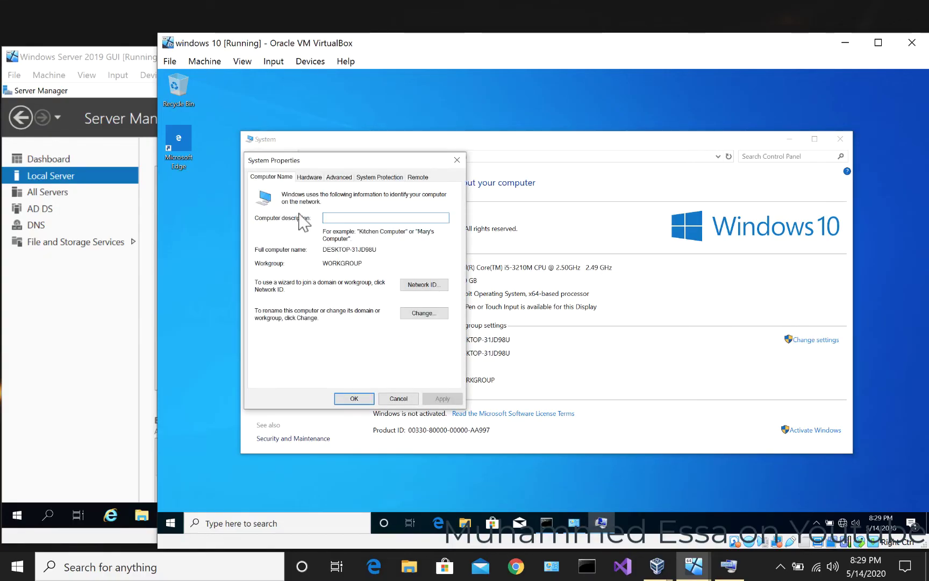
{"action": "left_click", "coordinate": [423, 314]}
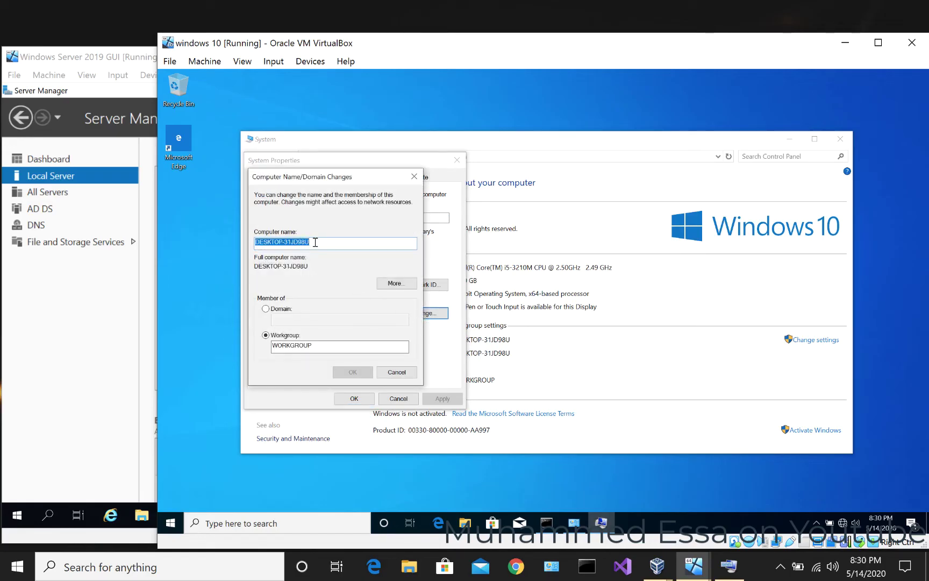
{"action": "left_click", "coordinate": [323, 242]}
{"action": "left_click_drag", "start_coordinate": [336, 243], "coordinate": [229, 244]}
{"action": "left_click", "coordinate": [320, 242]}
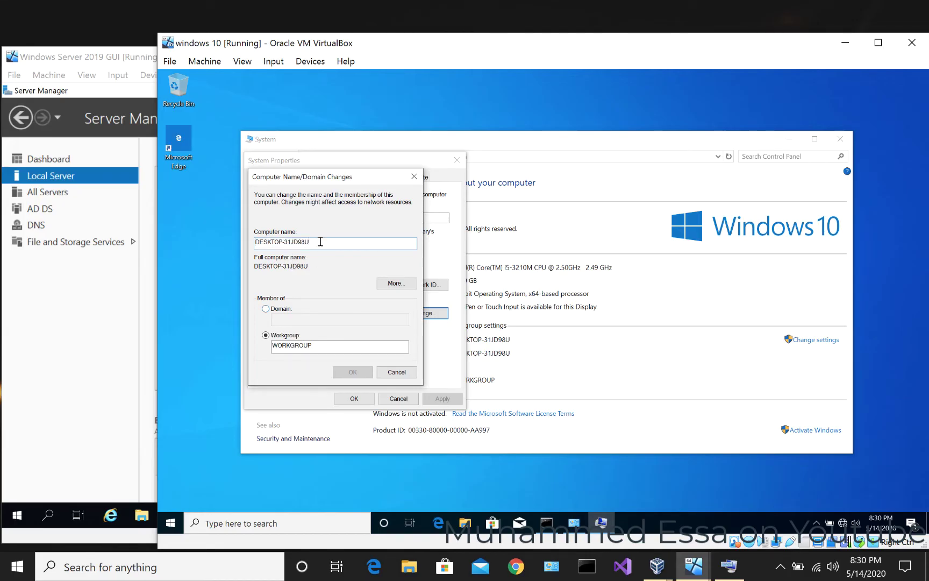
{"action": "left_click_drag", "start_coordinate": [320, 242], "coordinate": [286, 239]}
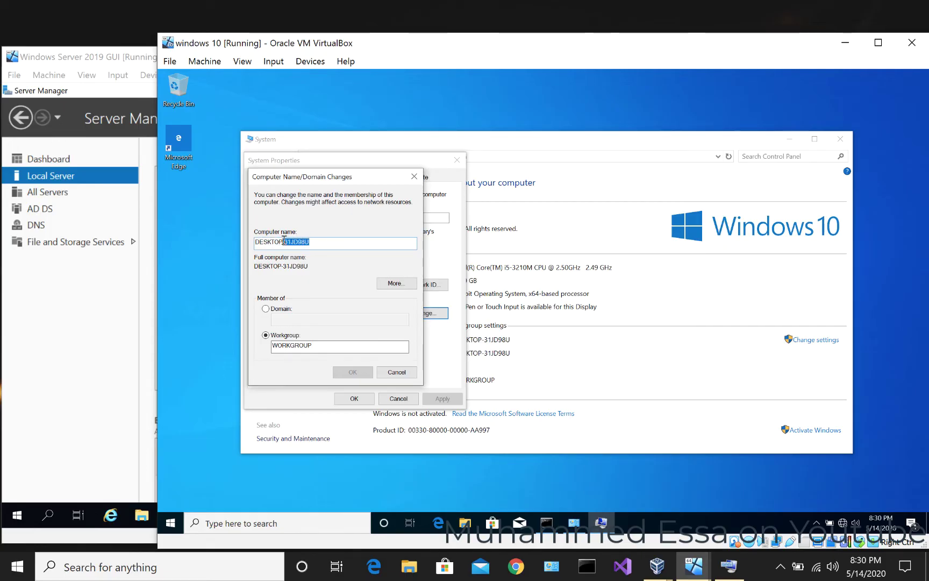
{"action": "key", "text": "BackSpace"}
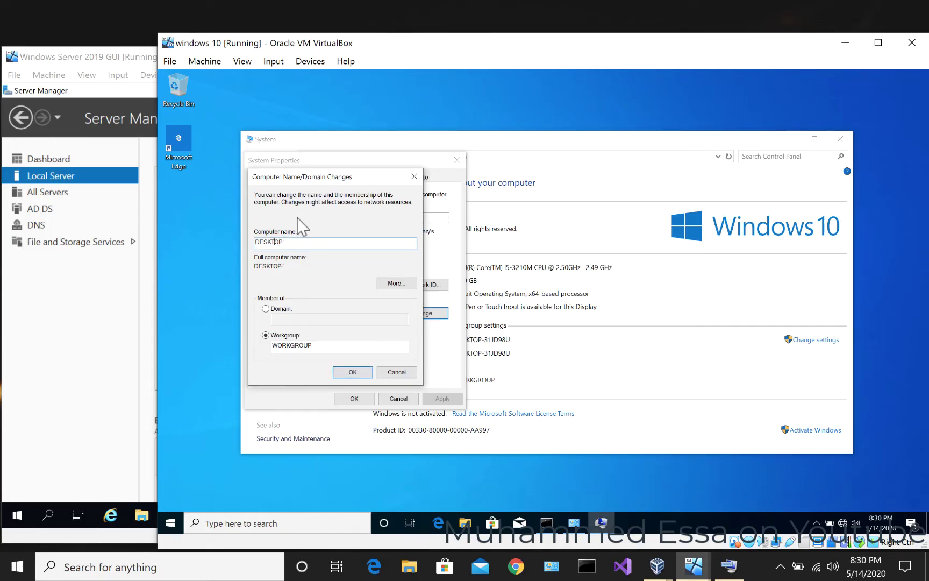
{"action": "key", "text": "Left"}
{"action": "key", "text": "Left"}
{"action": "type", "text": "WIN"}
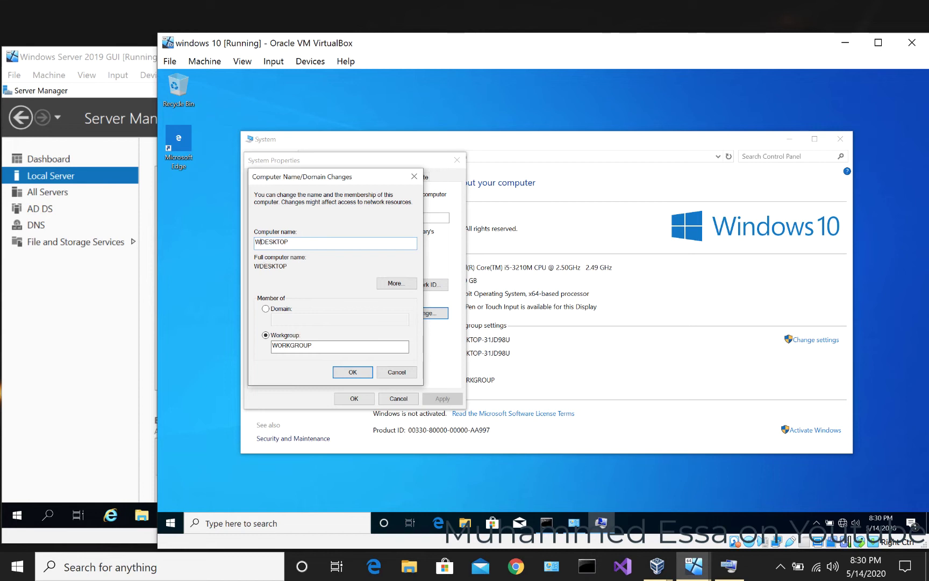
{"action": "type", "text": "10"}
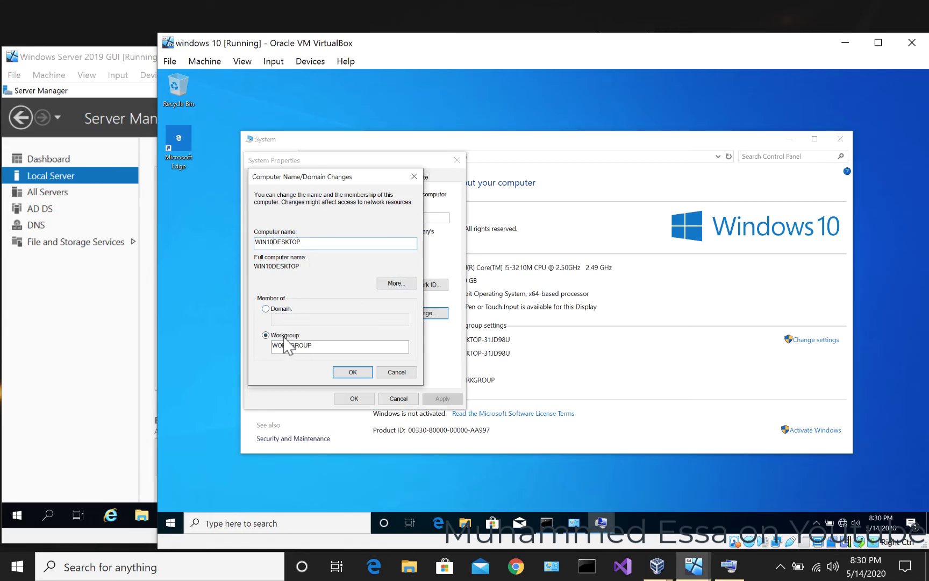
- Choose Domain membership and submit the domain iq.networks.com
{"action": "left_click", "coordinate": [276, 311]}
{"action": "left_click", "coordinate": [298, 321]}
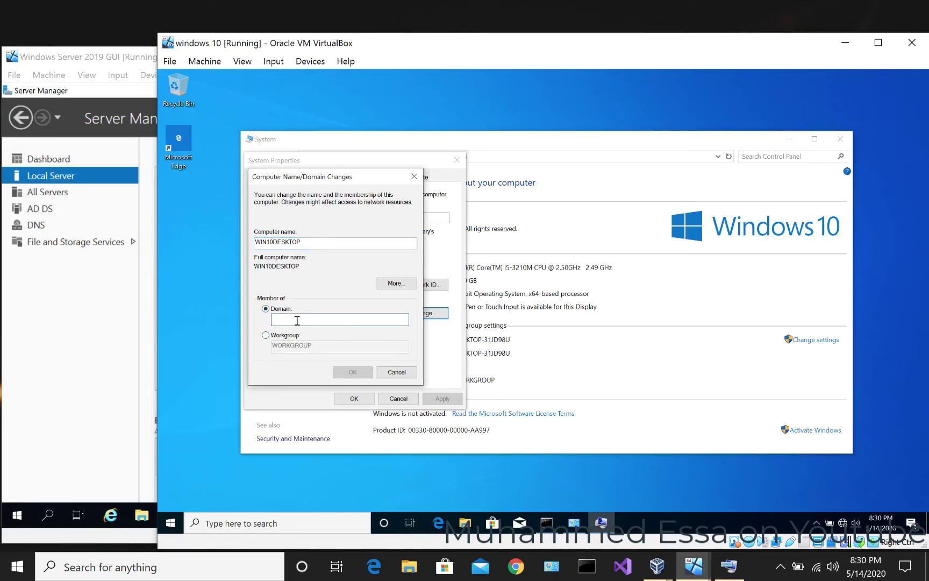
{"action": "type", "text": "iq.n"}
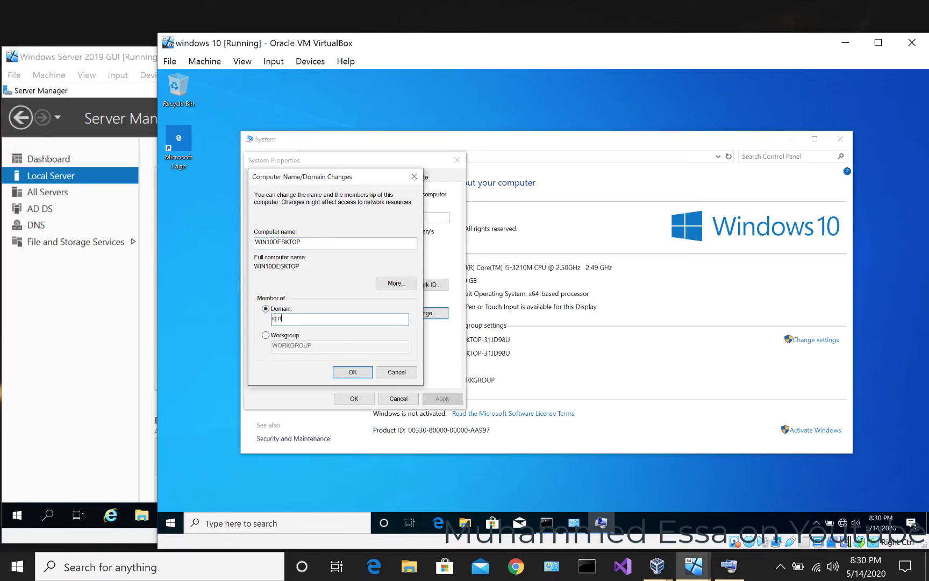
{"action": "type", "text": "etworks.com"}
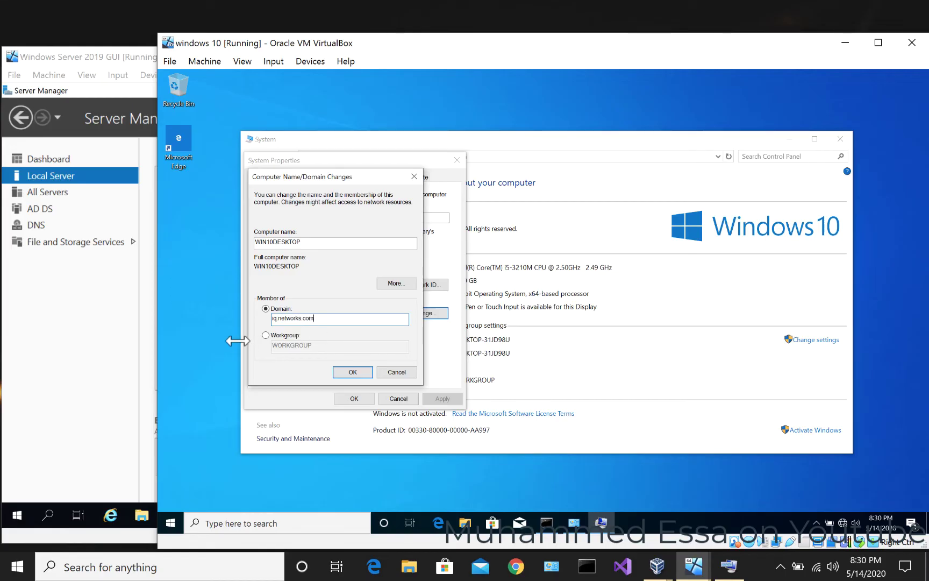
{"action": "left_click", "coordinate": [337, 372]}
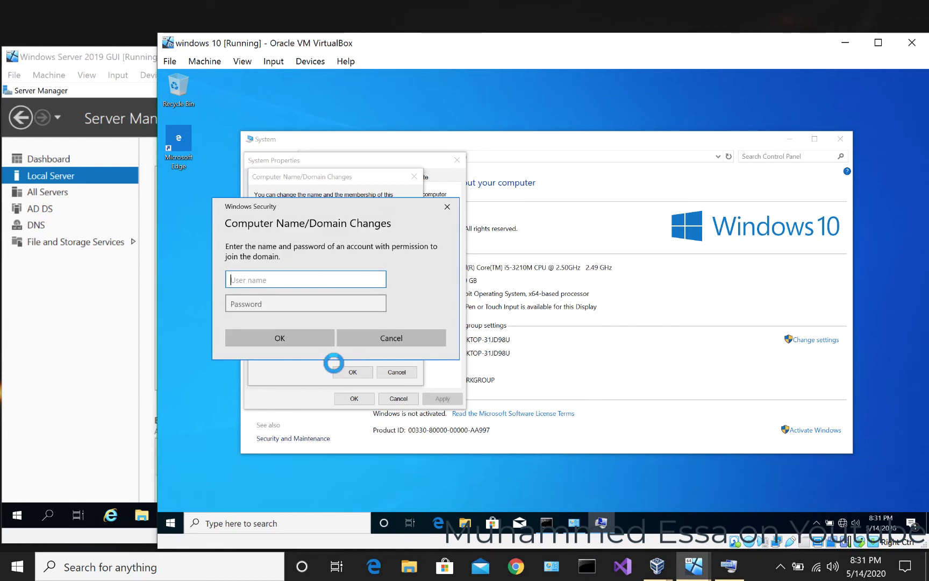
- Enter the domain administrator's username and password to authorize the join
{"action": "type", "text": "administrator"}
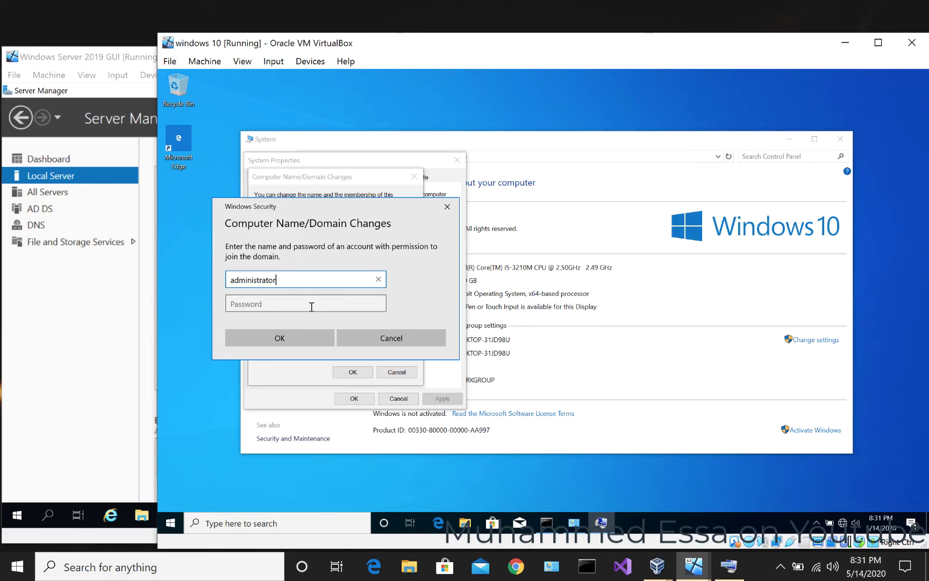
{"action": "left_click", "coordinate": [280, 303]}
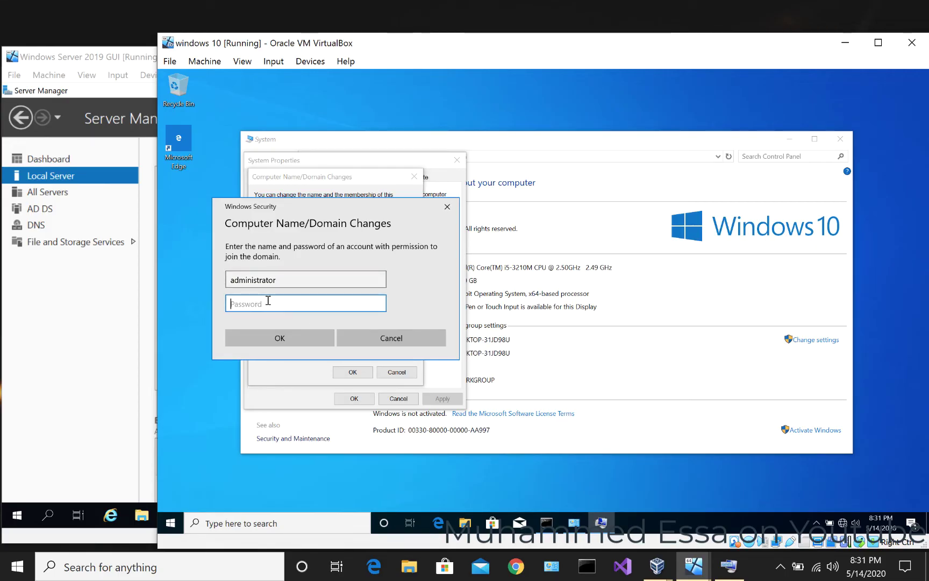
{"action": "type", "text": "P@ssw0rd"}
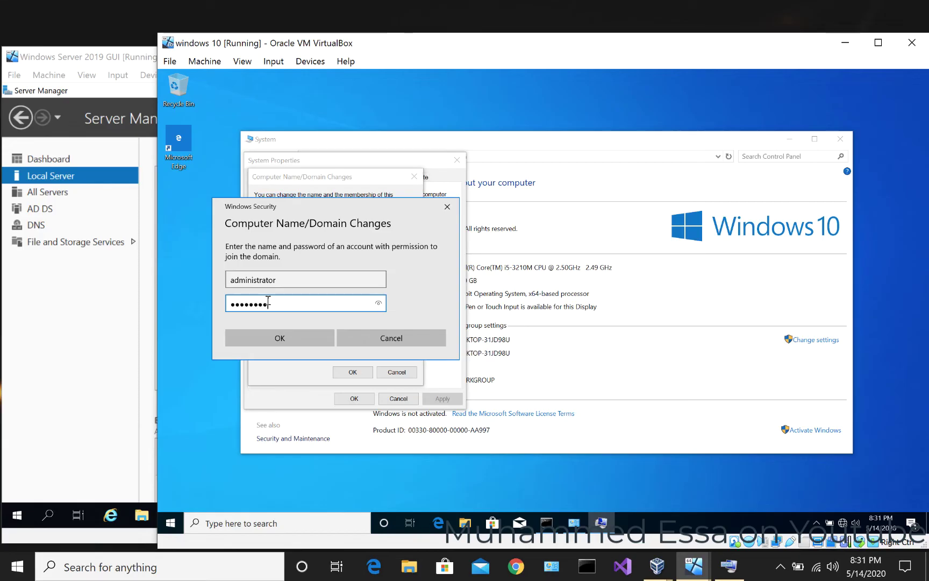
{"action": "left_click", "coordinate": [274, 336]}
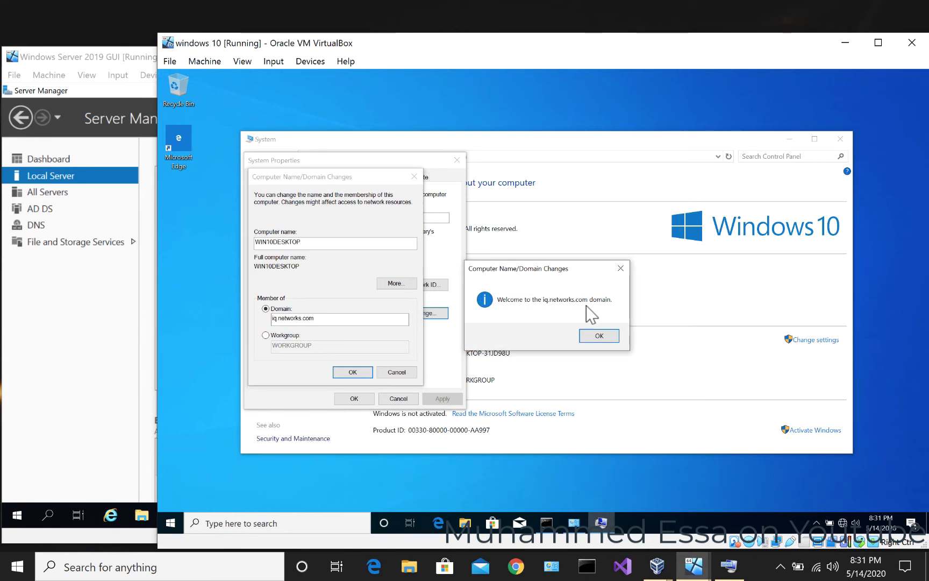
- Dismiss the welcome, DNS error and restart notices, close System Properties, and restart Windows 10
{"action": "left_click", "coordinate": [594, 338]}
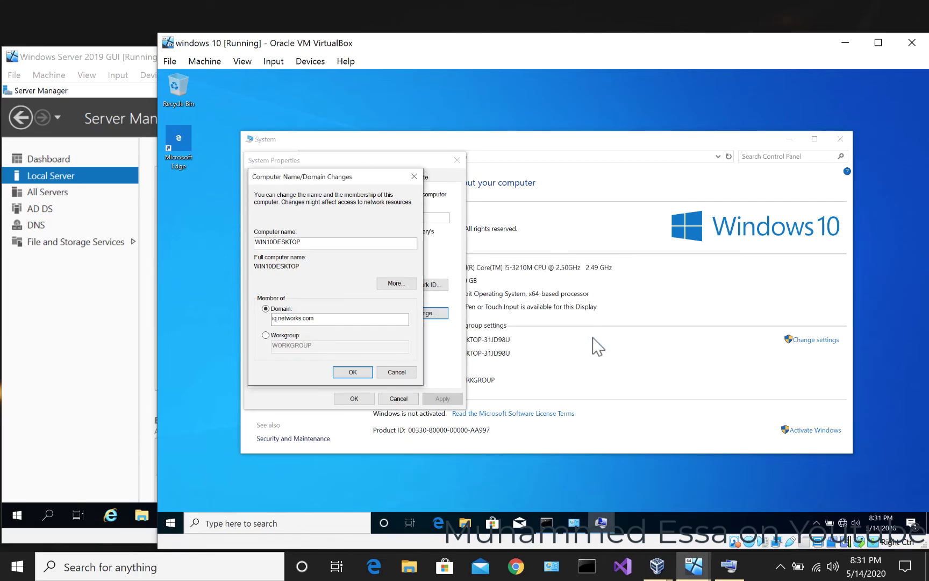
{"action": "left_click", "coordinate": [353, 372]}
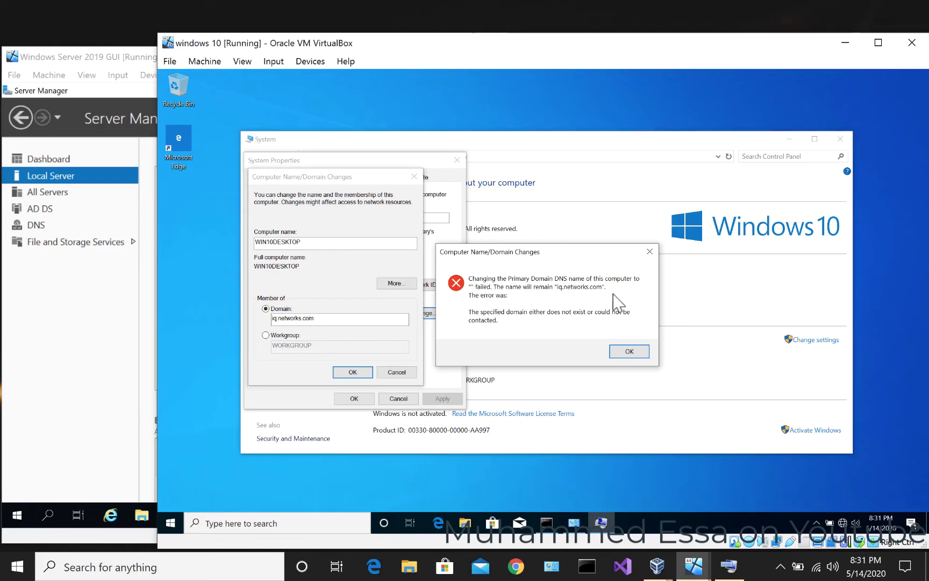
{"action": "key", "text": "Return"}
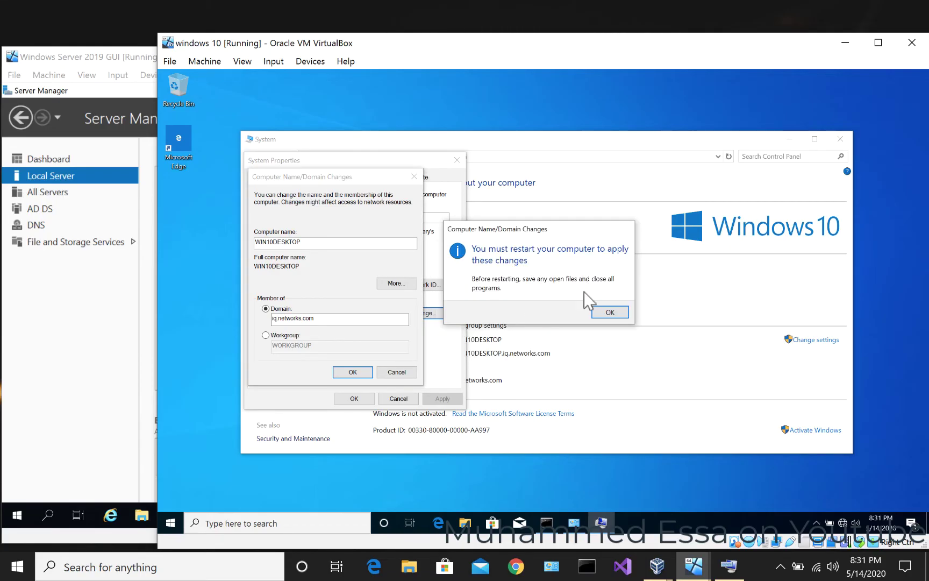
{"action": "left_click", "coordinate": [600, 313]}
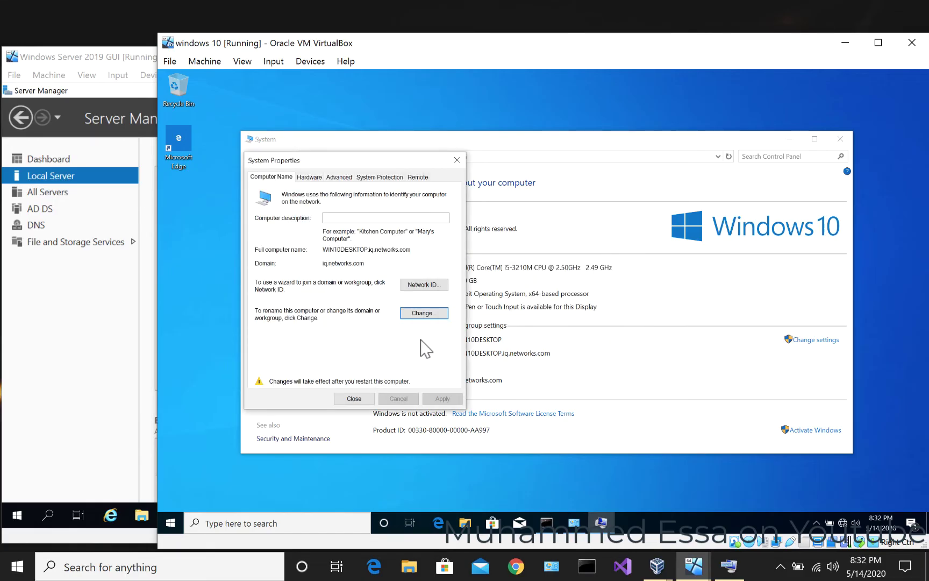
{"action": "left_click", "coordinate": [356, 398]}
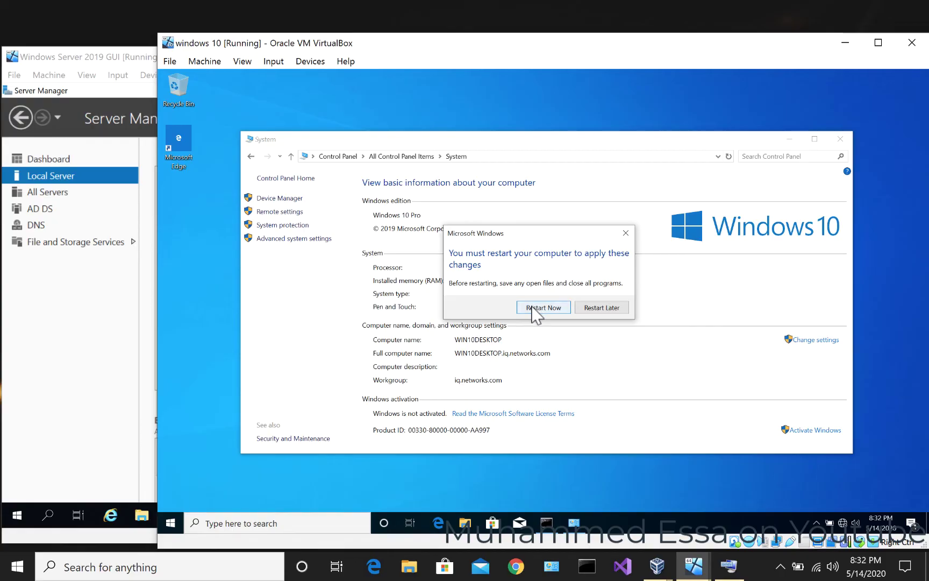
{"action": "left_click", "coordinate": [534, 309]}
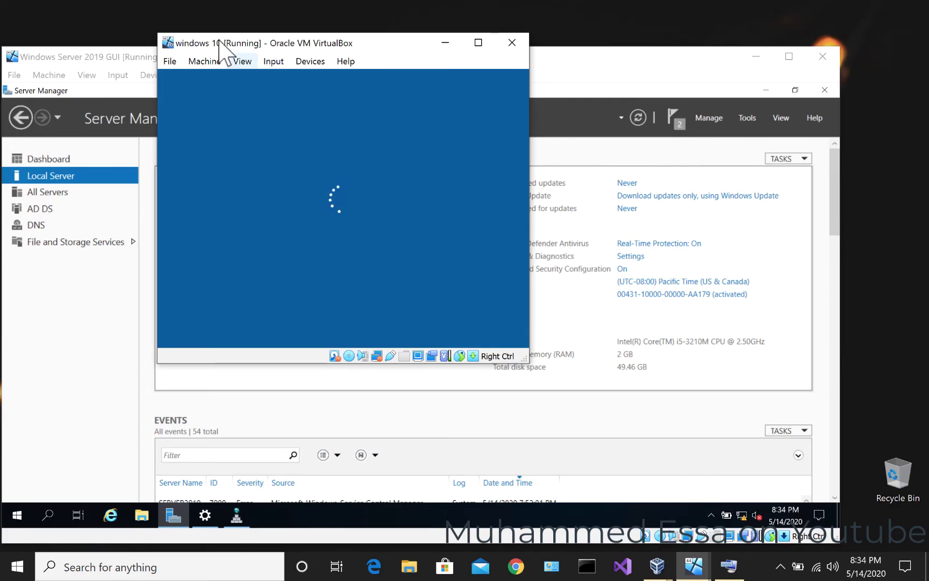
- Place the Windows 10 VM window beside the server and bring up its sign-in screen
{"action": "left_click_drag", "start_coordinate": [219, 43], "coordinate": [574, 43]}
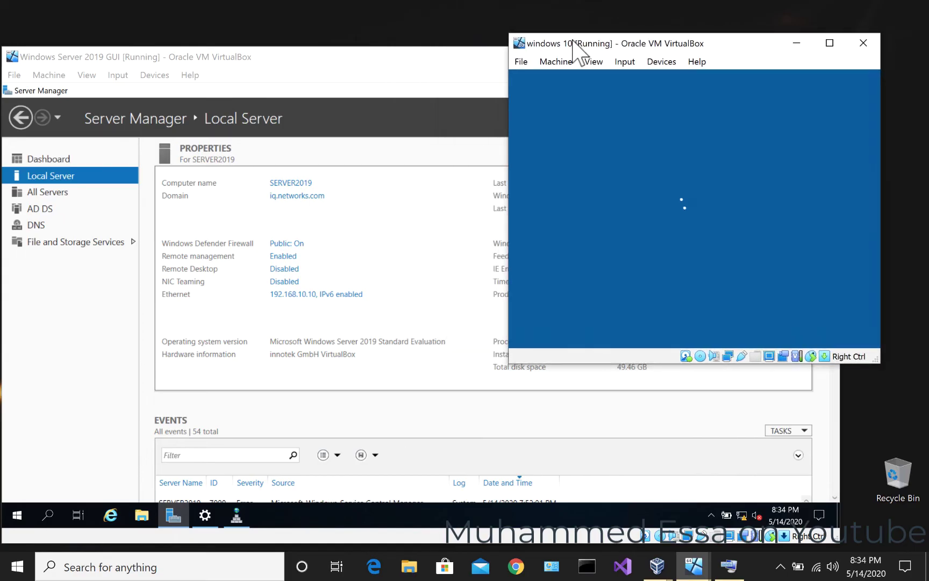
{"action": "left_click", "coordinate": [22, 194]}
{"action": "left_click", "coordinate": [36, 177]}
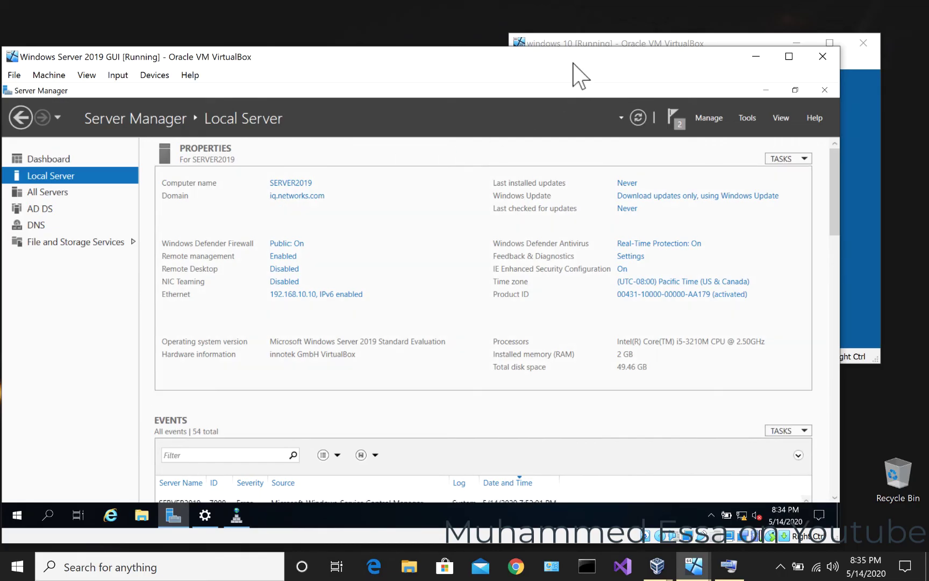
{"action": "left_click", "coordinate": [573, 43]}
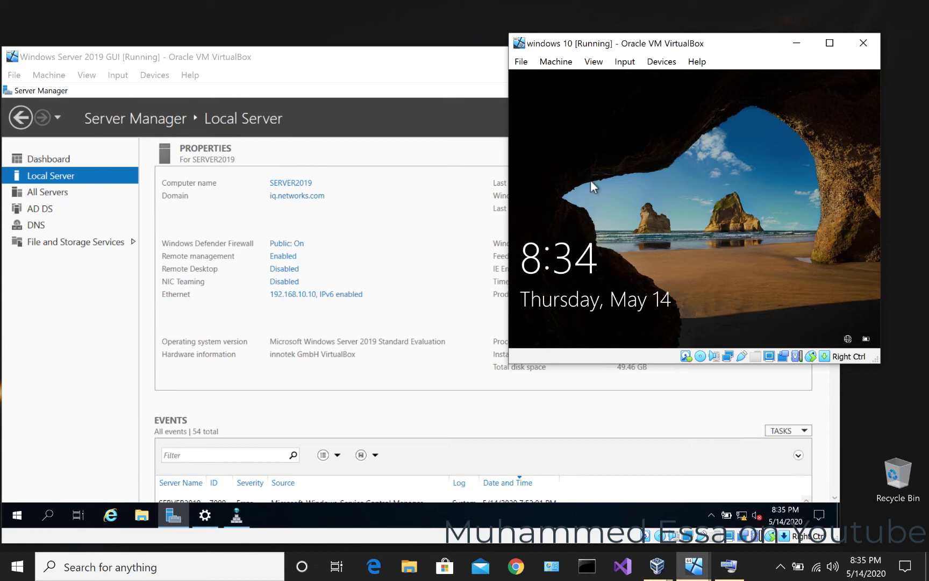
{"action": "left_click", "coordinate": [668, 310]}
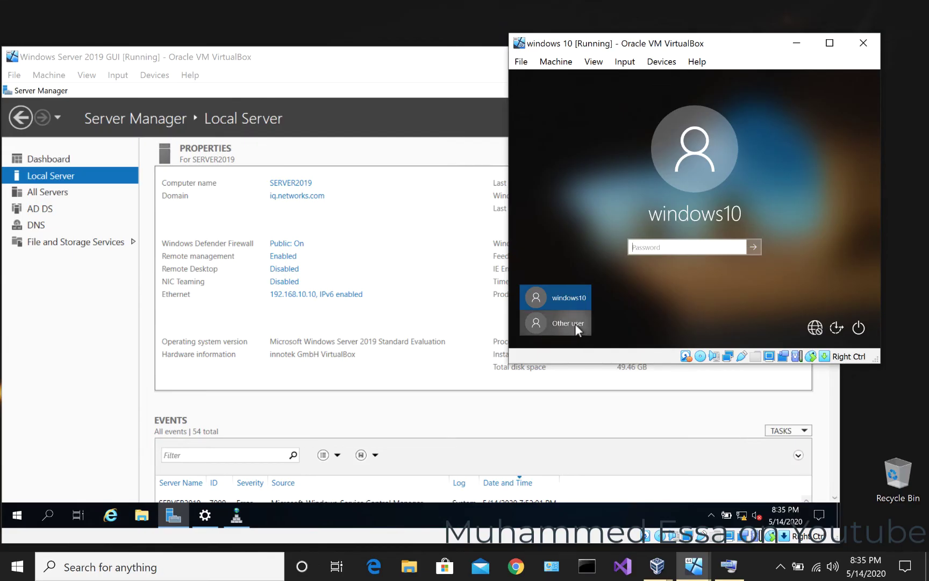
- Attempt an Other user sign-in with the domain administrator account and its password
{"action": "left_click", "coordinate": [575, 323]}
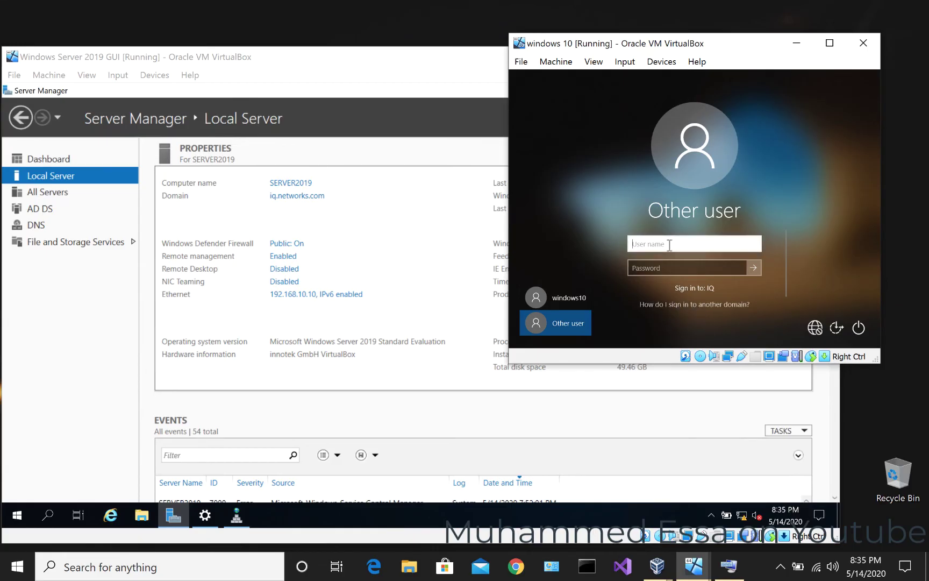
{"action": "type", "text": "networks"}
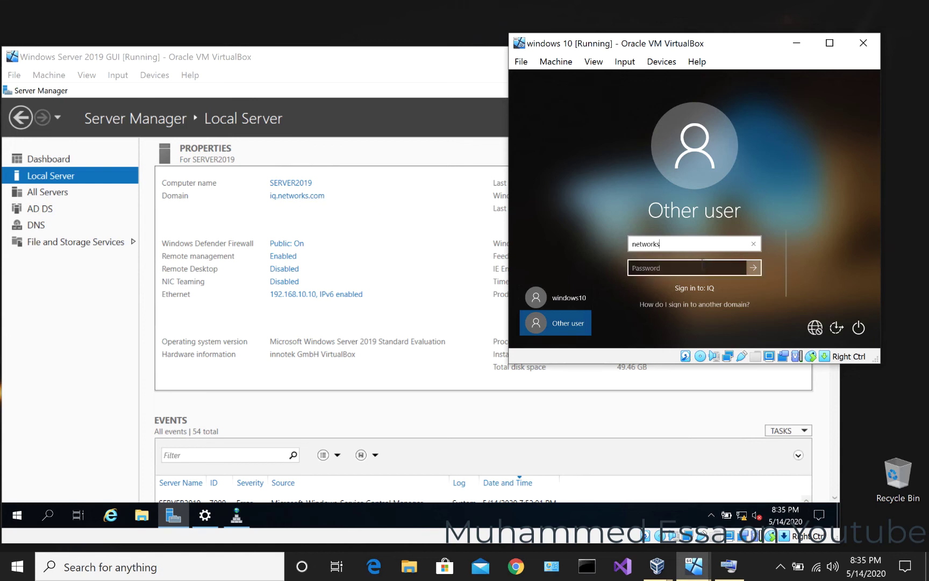
{"action": "type", "text": "\\administrator"}
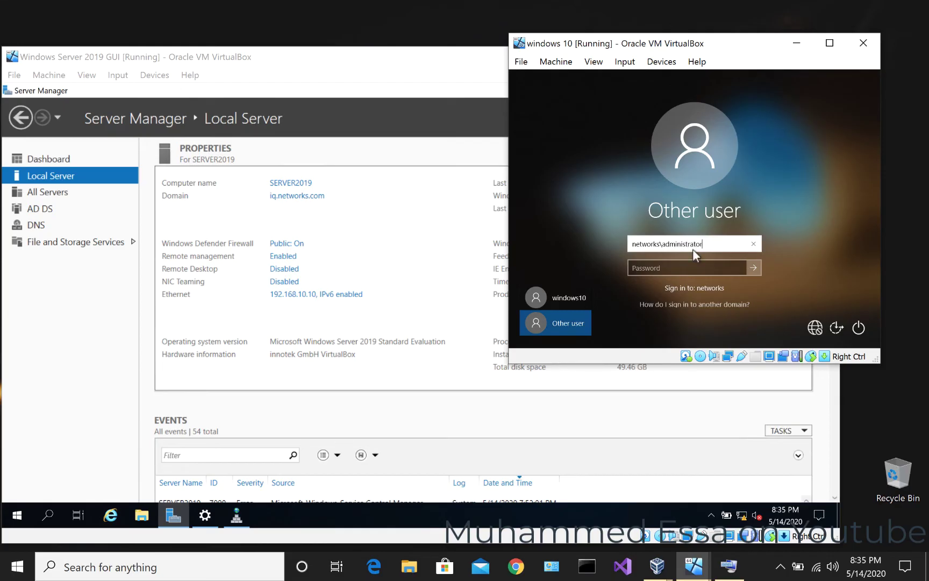
{"action": "left_click", "coordinate": [689, 266]}
{"action": "type", "text": "••••••••••"}
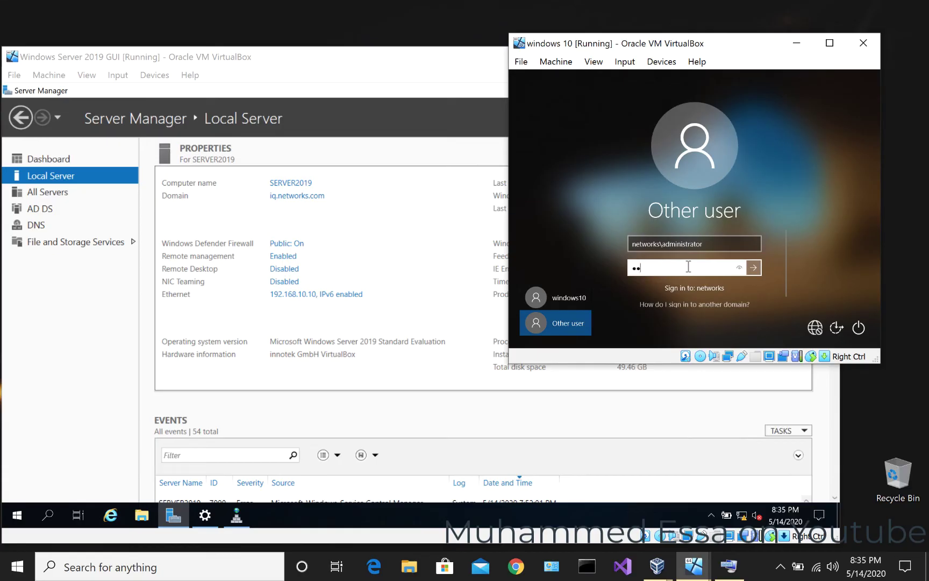
{"action": "type", "text": "••"}
{"action": "left_click", "coordinate": [752, 267]}
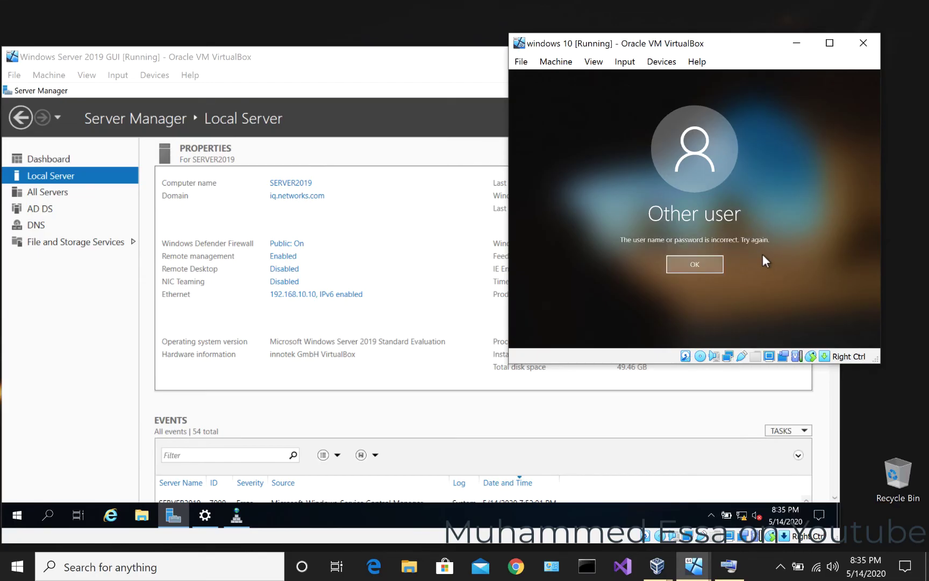
- Correct the user name to iq.networks.com\administrator and sign in again with the password
{"action": "left_click", "coordinate": [693, 264]}
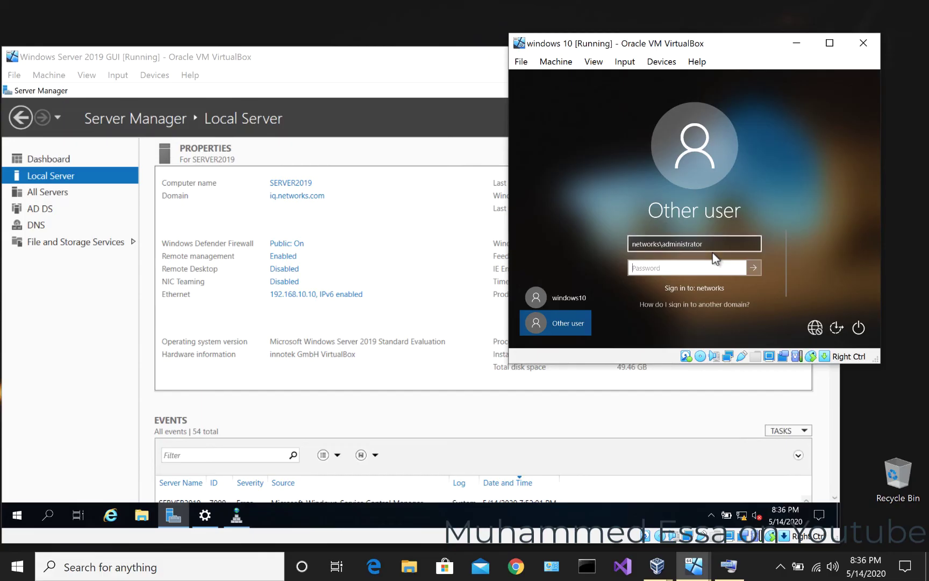
{"action": "left_click", "coordinate": [641, 248]}
{"action": "double_click", "coordinate": [638, 247]}
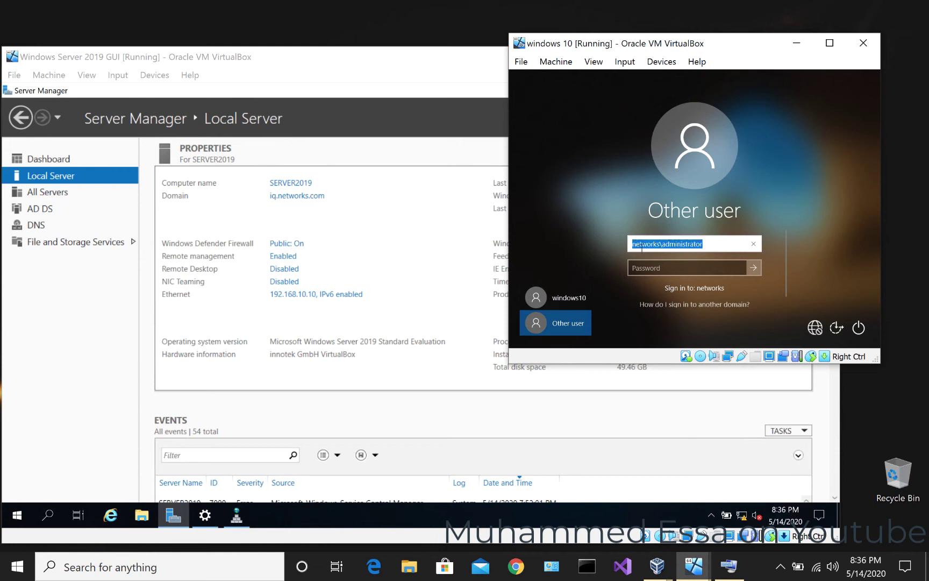
{"action": "left_click", "coordinate": [664, 243]}
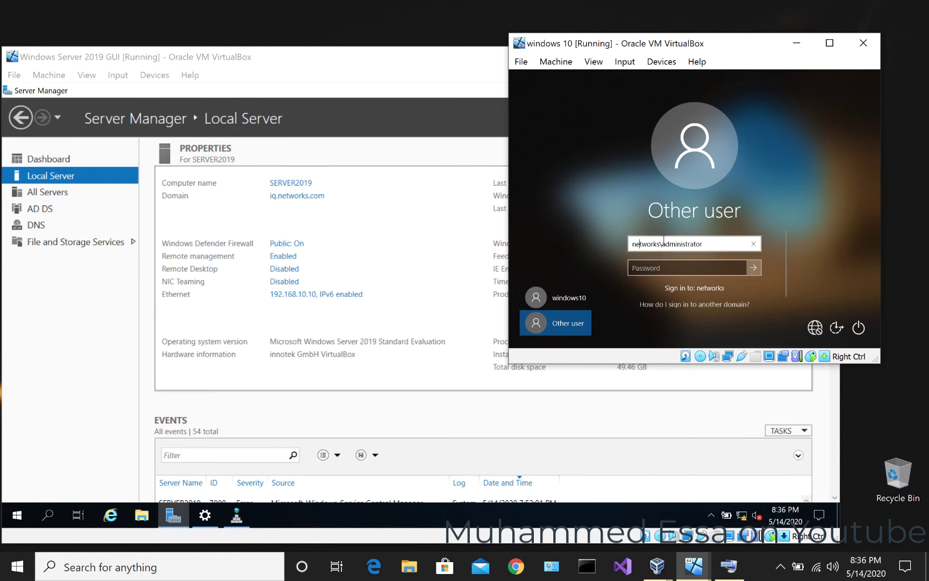
{"action": "type", "text": "iq."}
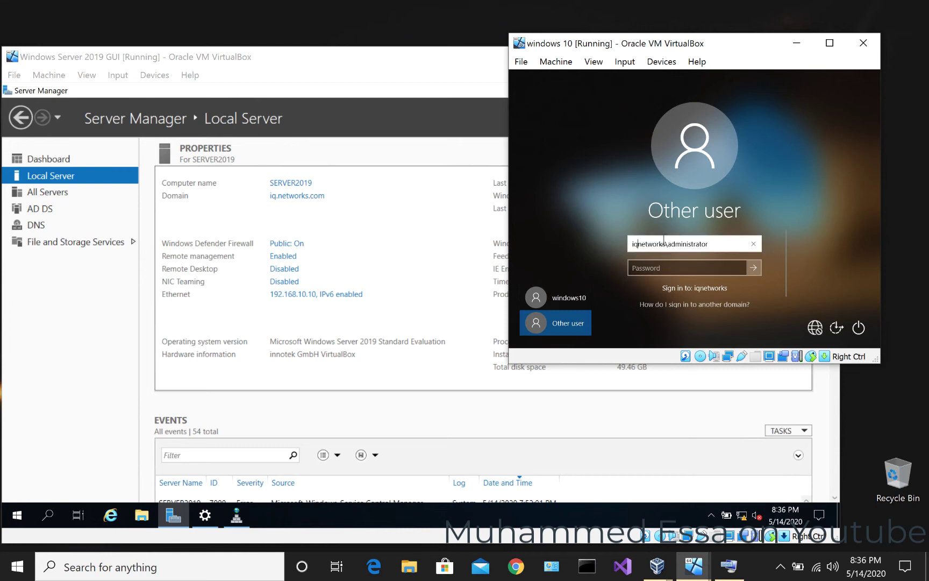
{"action": "key", "text": "Right"}
{"action": "key", "text": "Right"}
{"action": "key", "text": "Right"}
{"action": "key", "text": "Right"}
{"action": "key", "text": "Right"}
{"action": "key", "text": "Right"}
{"action": "key", "text": "Right"}
{"action": "key", "text": "Right"}
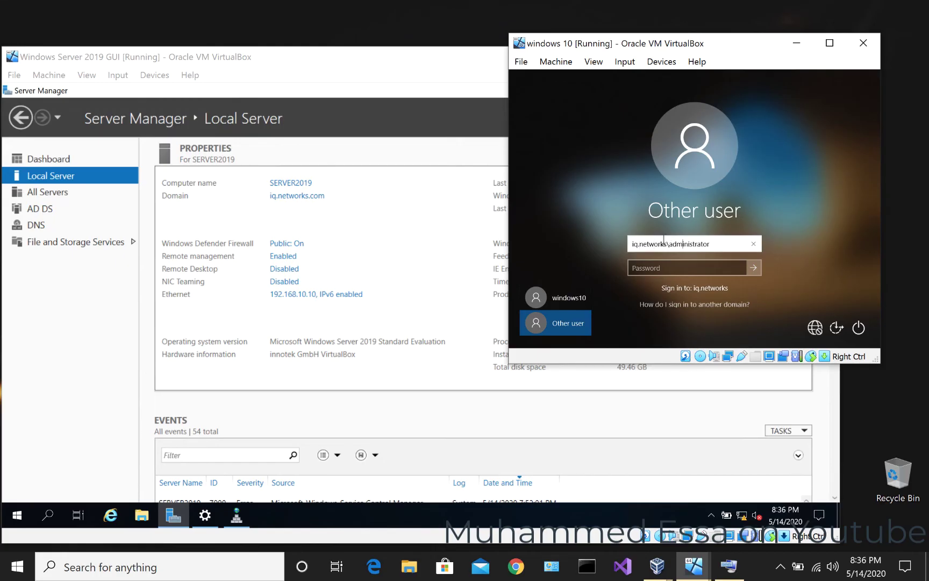
{"action": "key", "text": "Left"}
{"action": "type", "text": ".com"}
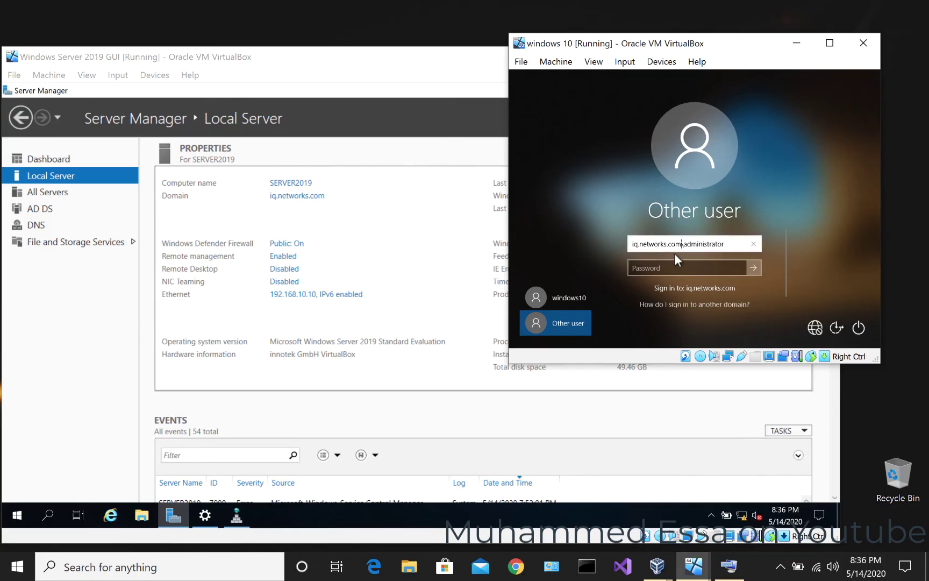
{"action": "left_click", "coordinate": [714, 268]}
{"action": "type", "text": "•••••••••"}
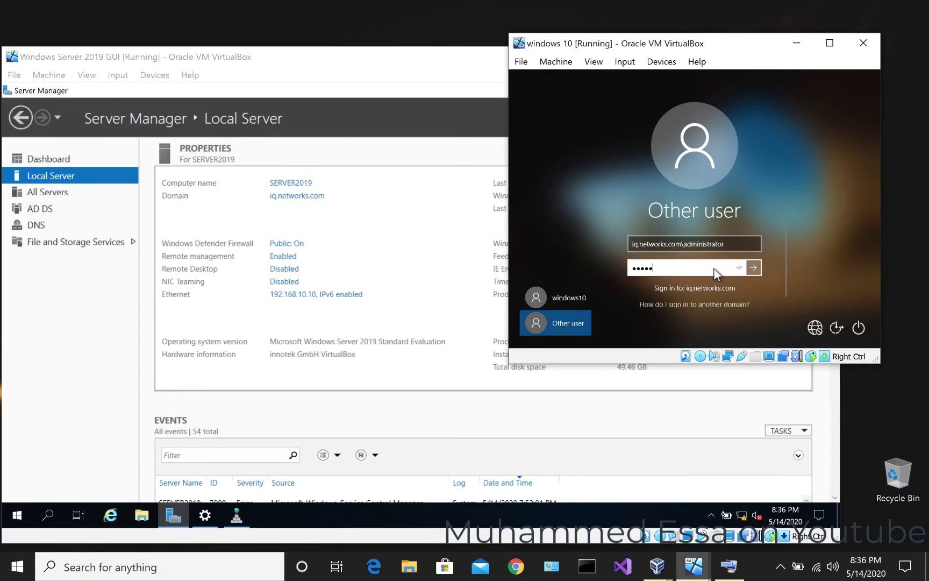
{"action": "type", "text": "•••"}
{"action": "key", "text": "Return"}
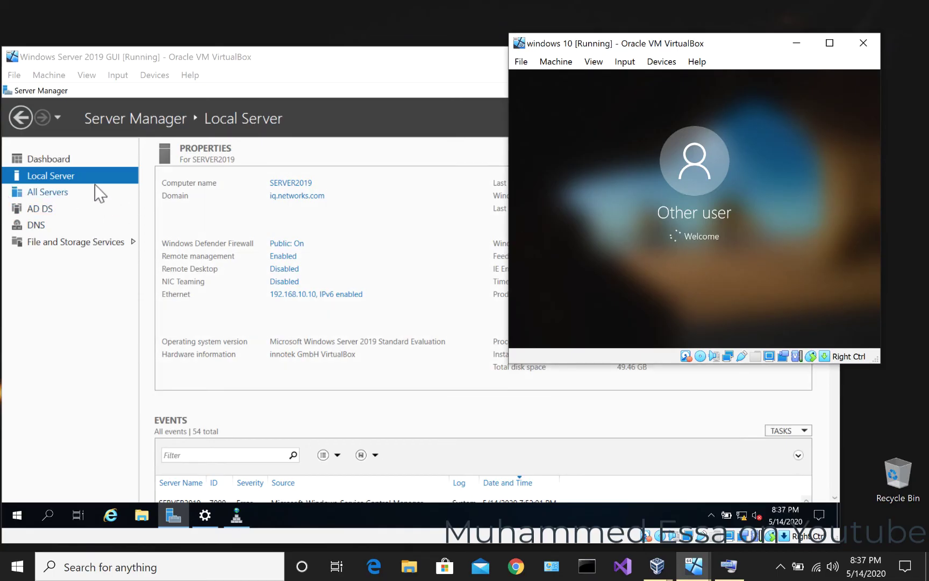
- Launch Active Directory Users and Computers from Server Manager's Tools menu
{"action": "left_click", "coordinate": [358, 76]}
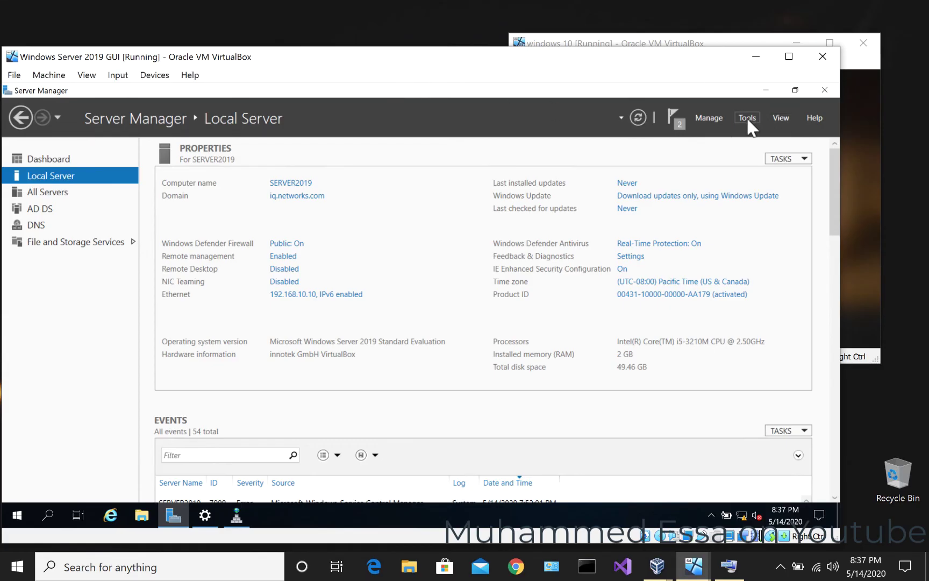
{"action": "left_click", "coordinate": [708, 118]}
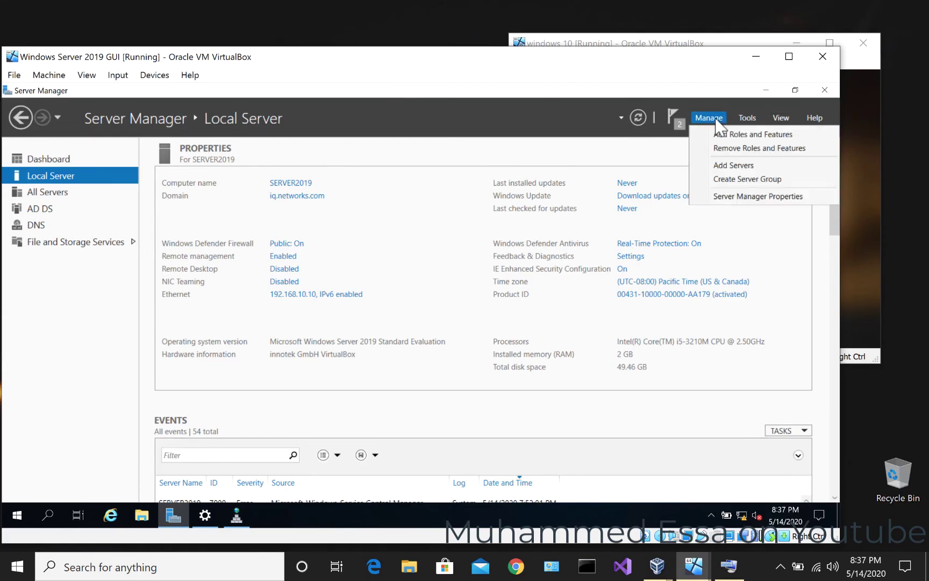
{"action": "left_click", "coordinate": [594, 116]}
{"action": "left_click", "coordinate": [593, 116]}
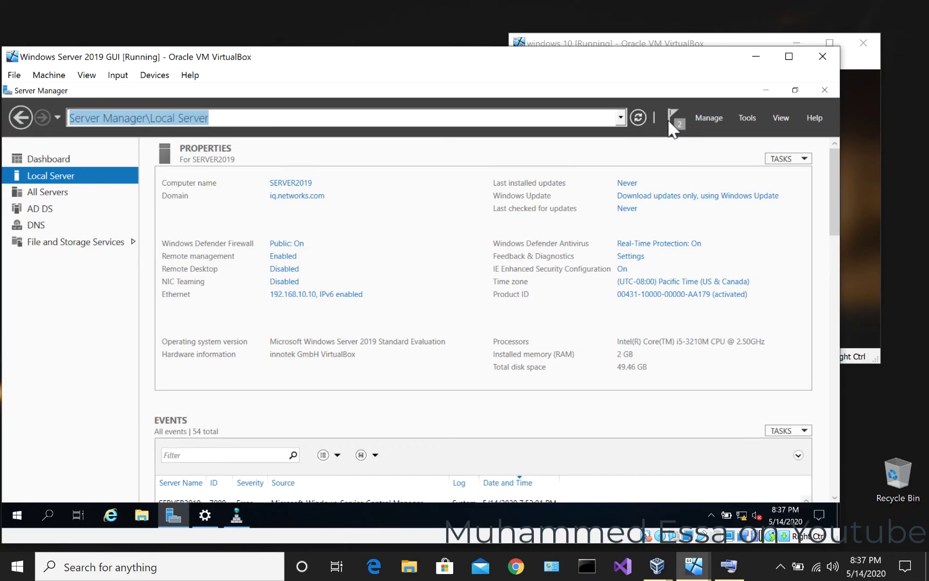
{"action": "left_click", "coordinate": [748, 118]}
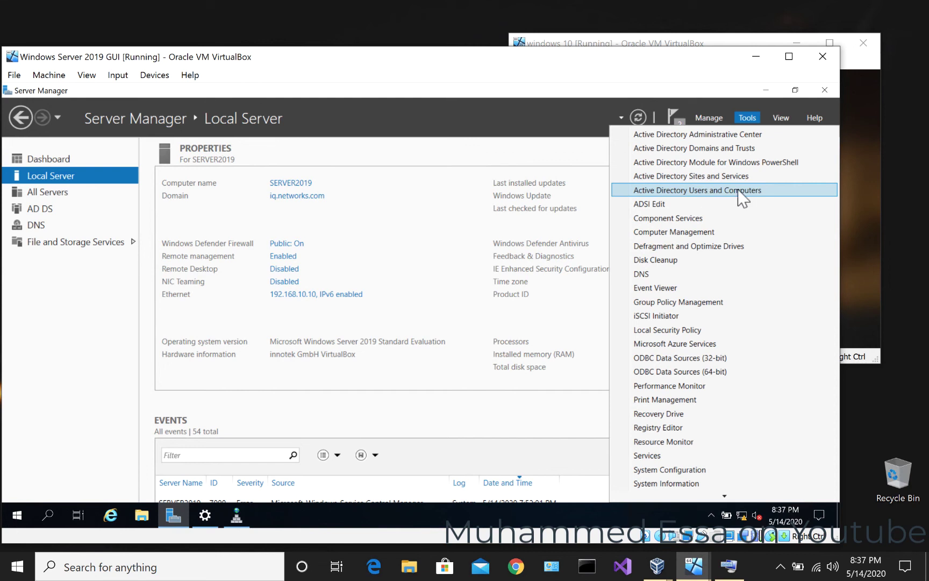
{"action": "left_click", "coordinate": [700, 190]}
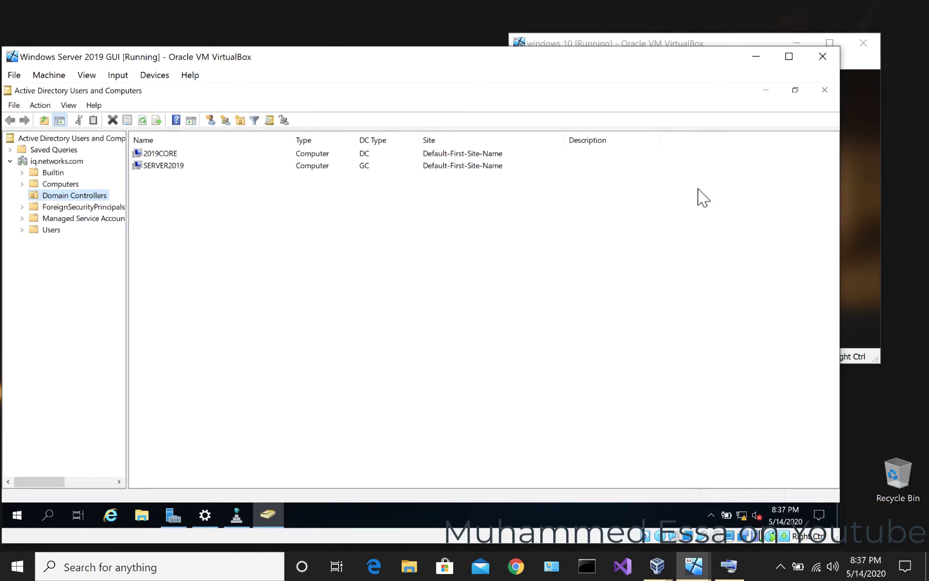
- Open iq.networks.com's Computers container, widen the Name column, and select WIN10DESKTOP
{"action": "left_click", "coordinate": [59, 161]}
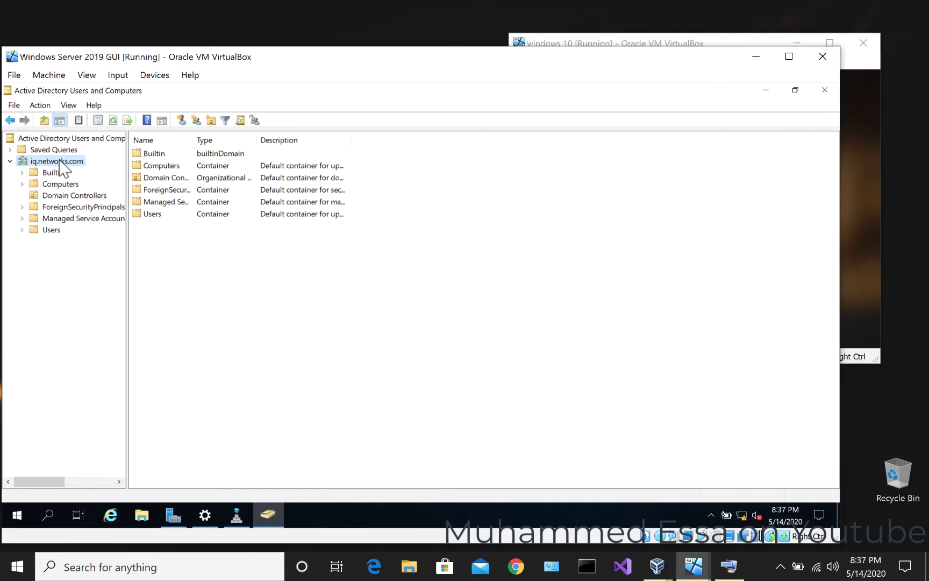
{"action": "left_click", "coordinate": [54, 185]}
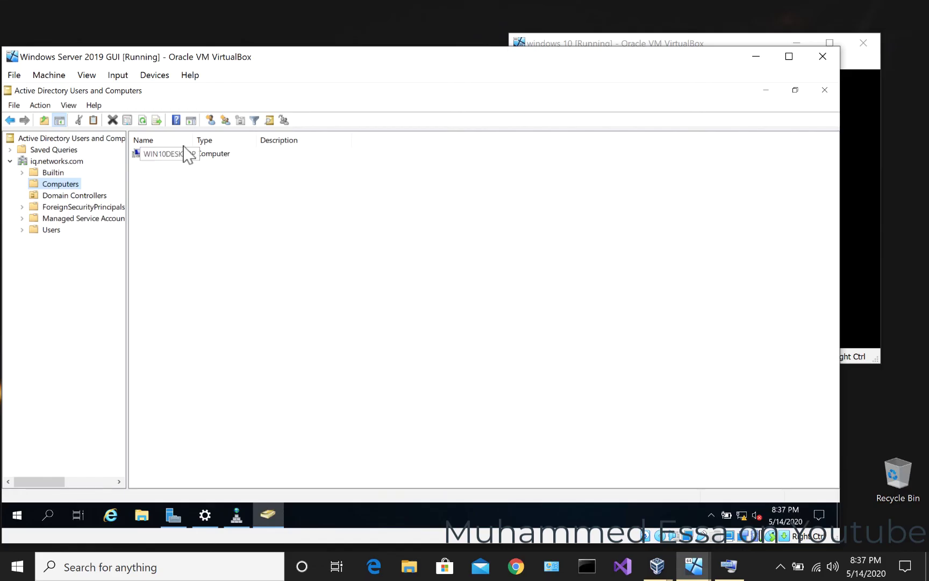
{"action": "left_click_drag", "start_coordinate": [195, 140], "coordinate": [273, 142]}
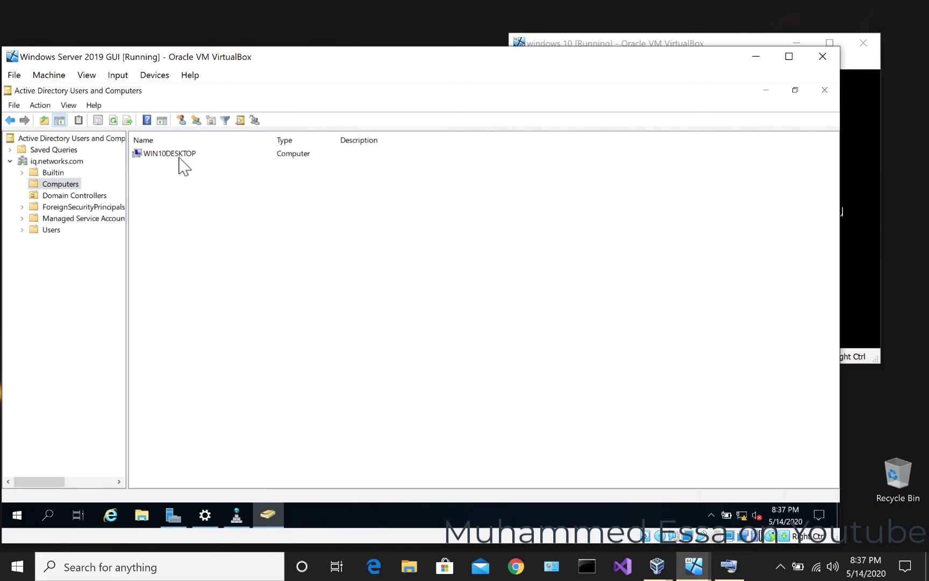
{"action": "left_click", "coordinate": [161, 156]}
{"action": "left_click", "coordinate": [159, 157]}
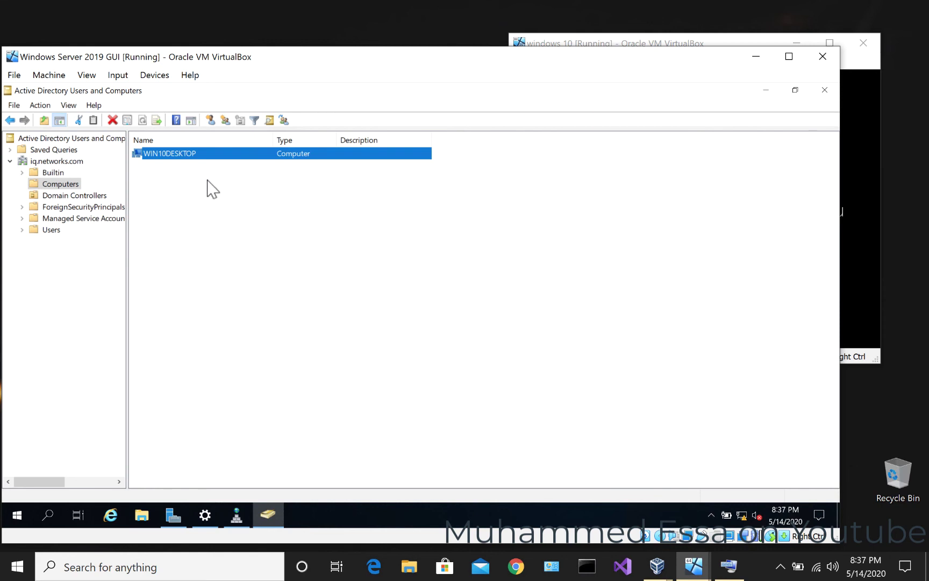
{"action": "left_click", "coordinate": [618, 49]}
{"action": "left_click_drag", "start_coordinate": [622, 54], "coordinate": [627, 28]}
{"action": "left_click", "coordinate": [146, 170]}
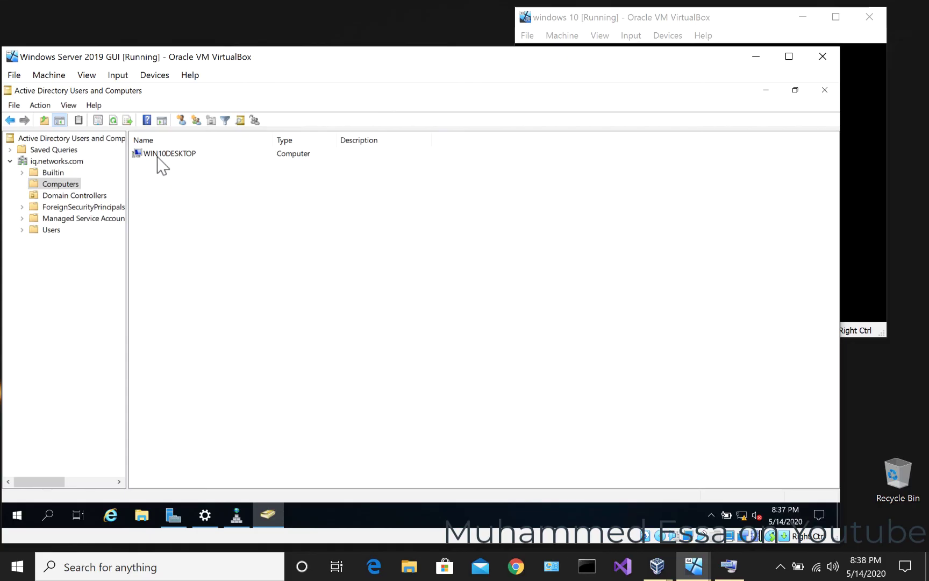
{"action": "left_click", "coordinate": [151, 155]}
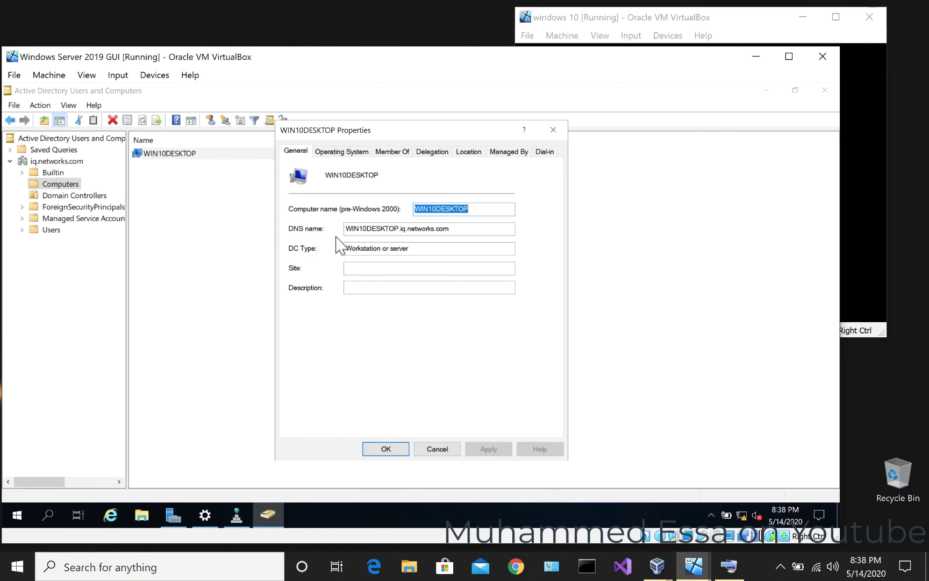
{"action": "left_click", "coordinate": [347, 155]}
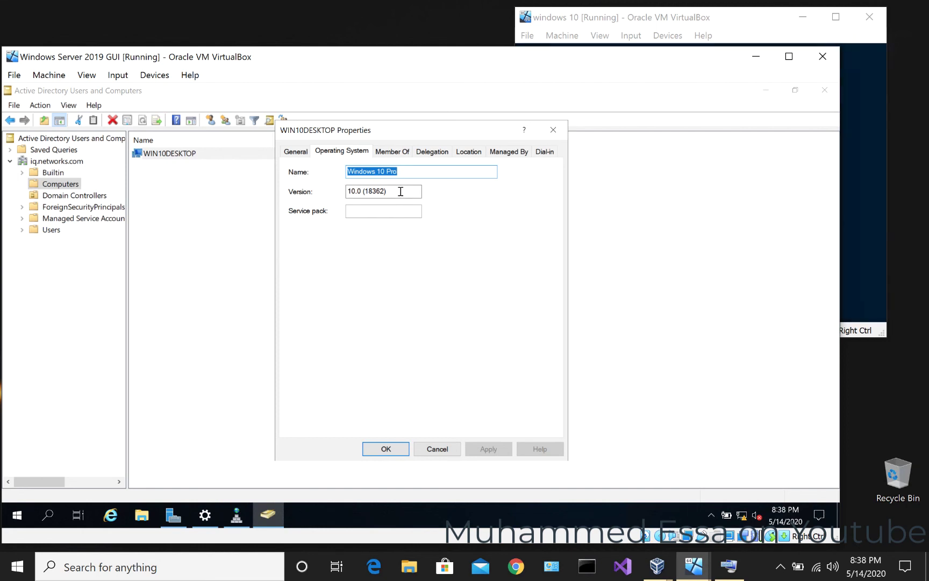
{"action": "left_click", "coordinate": [393, 152]}
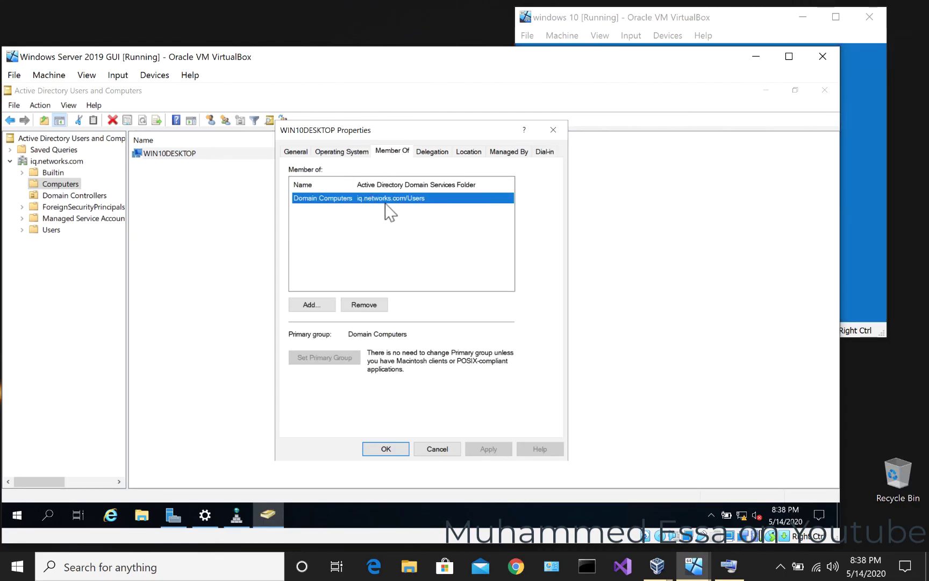
{"action": "left_click", "coordinate": [651, 22]}
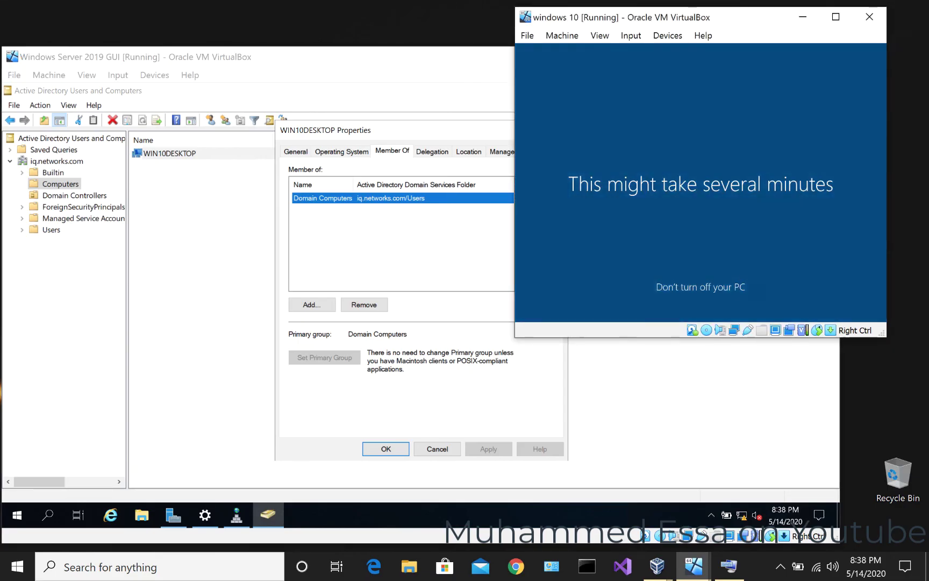
{"action": "left_click", "coordinate": [390, 69]}
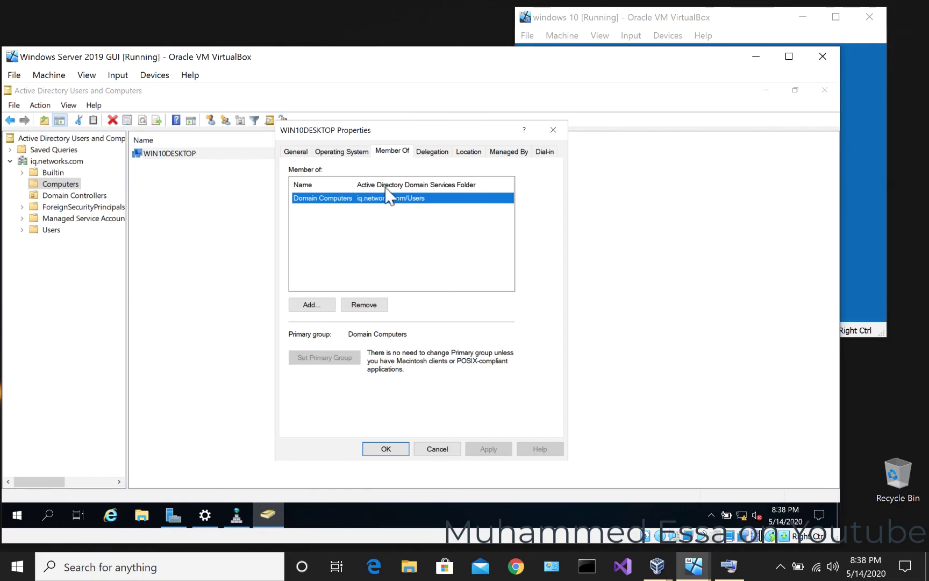
{"action": "left_click", "coordinate": [430, 152]}
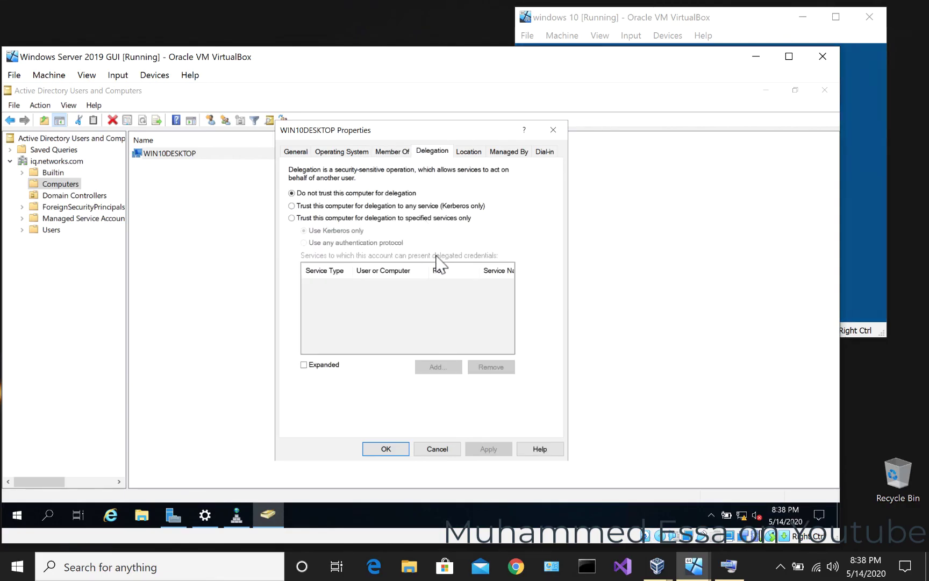
{"action": "left_click", "coordinate": [473, 152]}
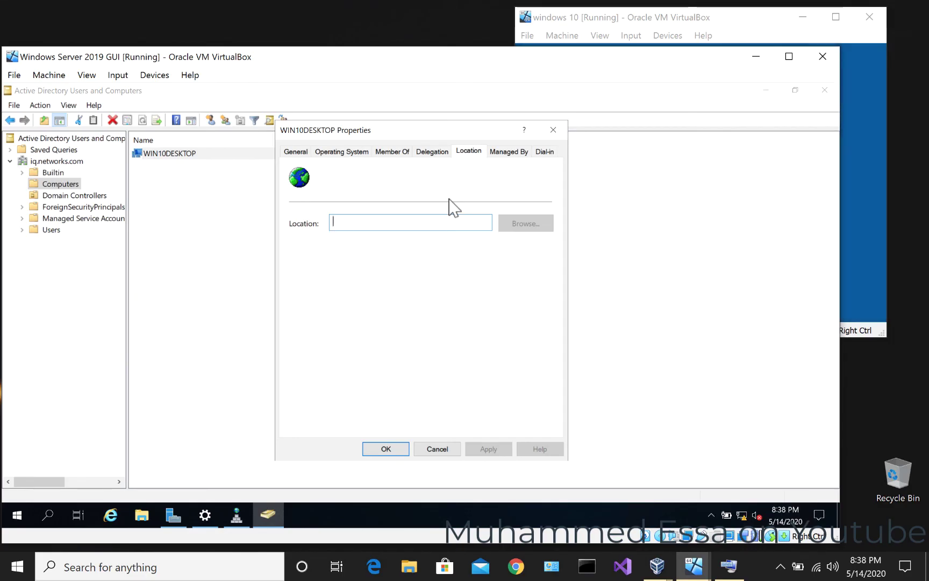
{"action": "left_click", "coordinate": [512, 152]}
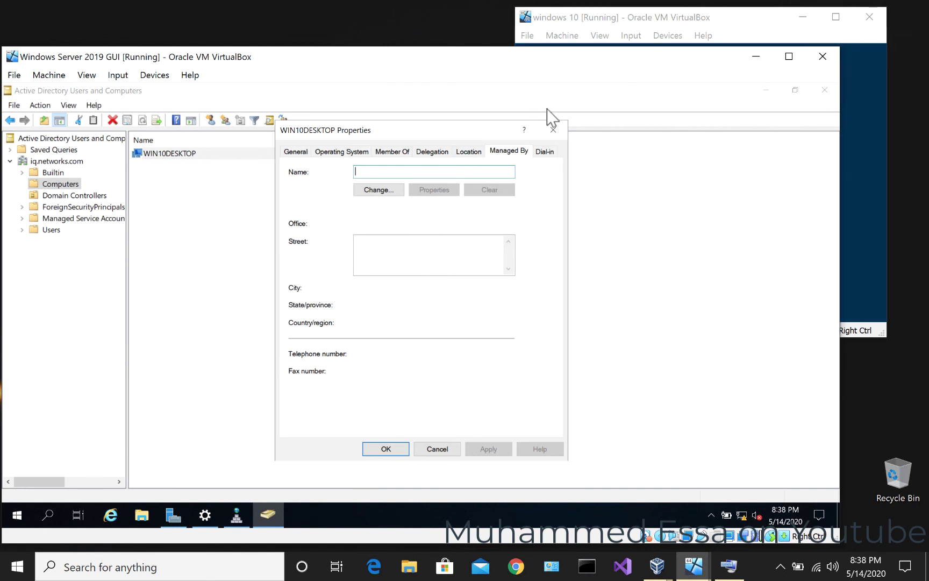
{"action": "left_click", "coordinate": [544, 151]}
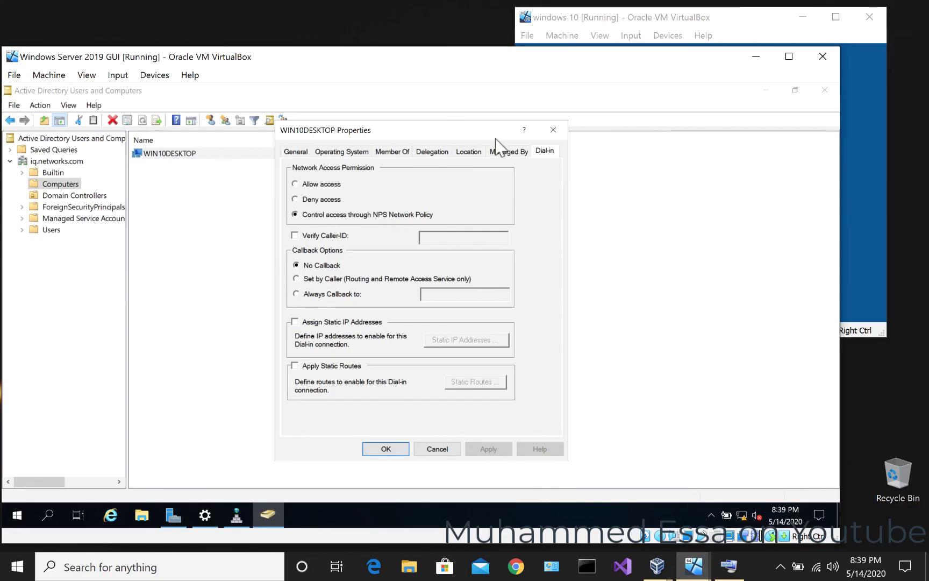
{"action": "left_click", "coordinate": [556, 132]}
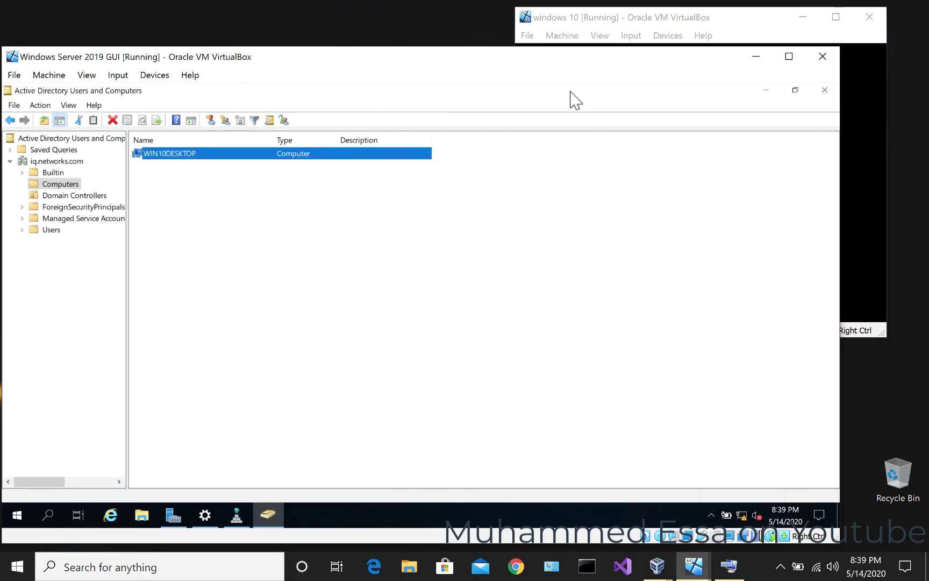
- Close ADUC and open DNS Manager to SERVER2019's Forward Lookup Zones
{"action": "left_click", "coordinate": [824, 90]}
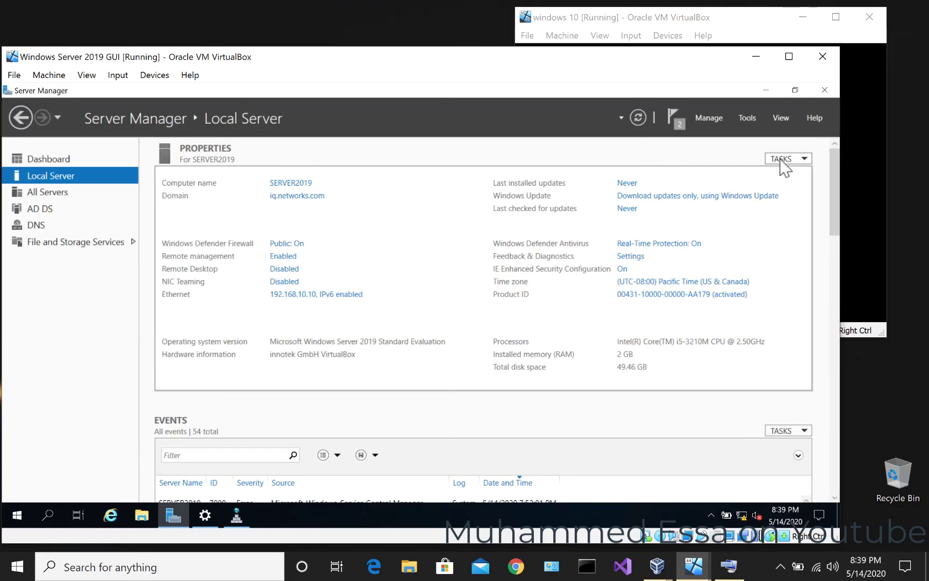
{"action": "left_click", "coordinate": [746, 117]}
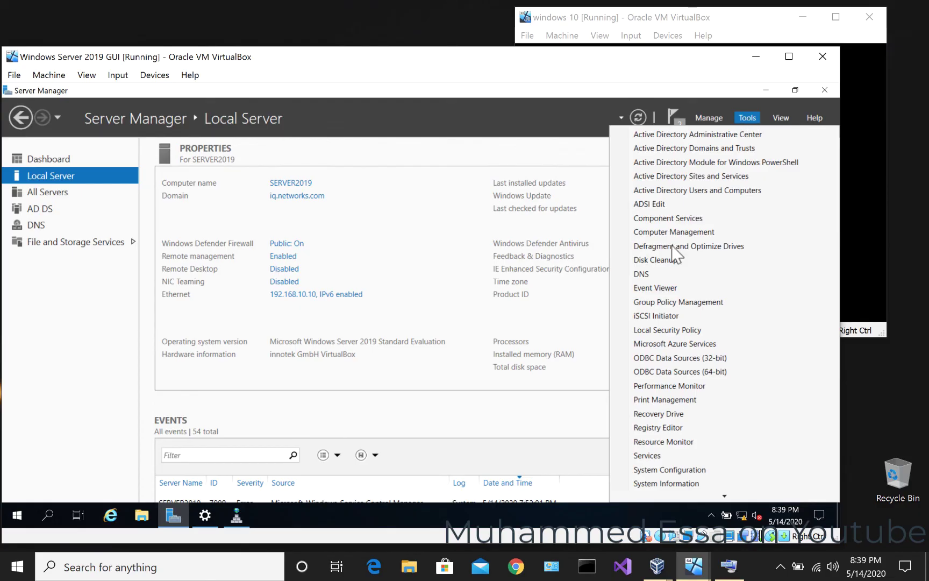
{"action": "left_click", "coordinate": [665, 274]}
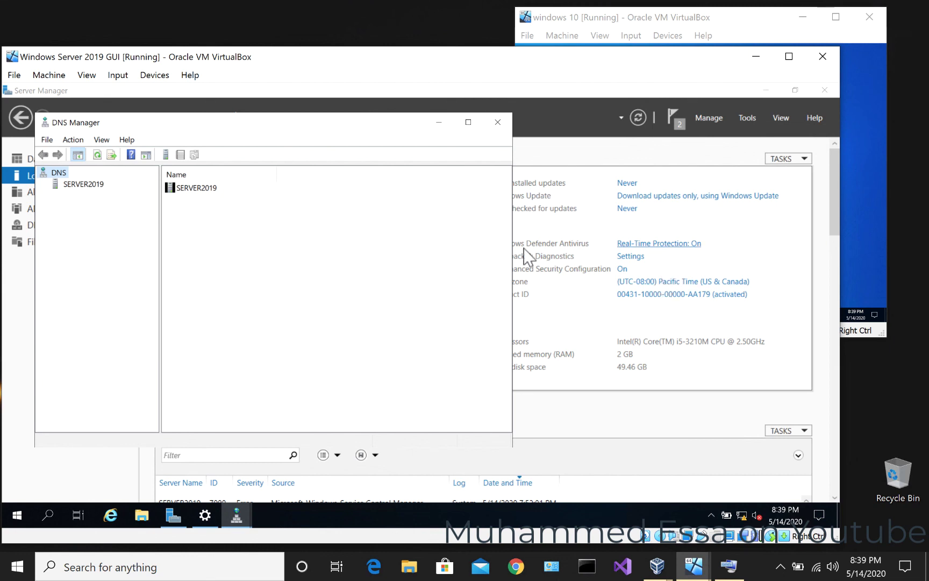
{"action": "left_click", "coordinate": [66, 185]}
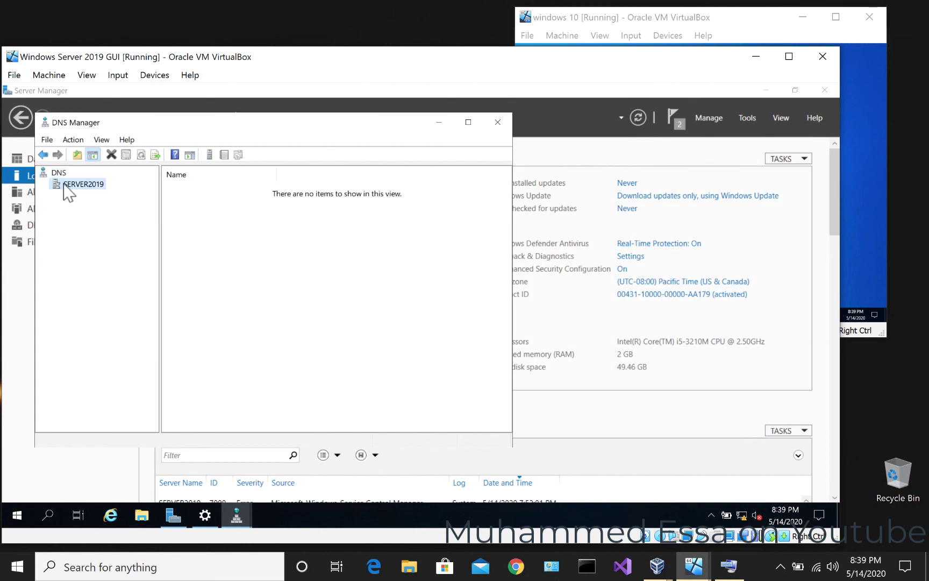
{"action": "left_click", "coordinate": [43, 184]}
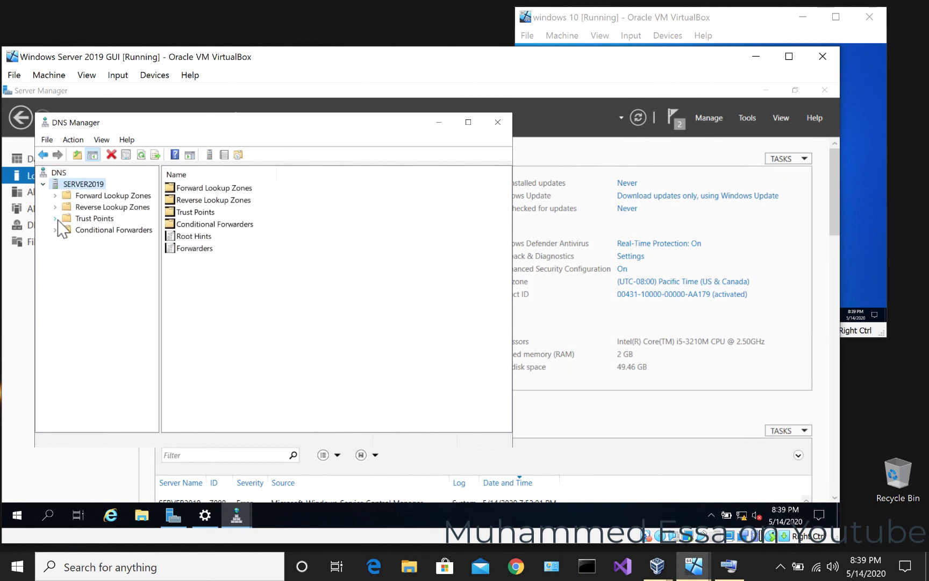
{"action": "left_click", "coordinate": [68, 197]}
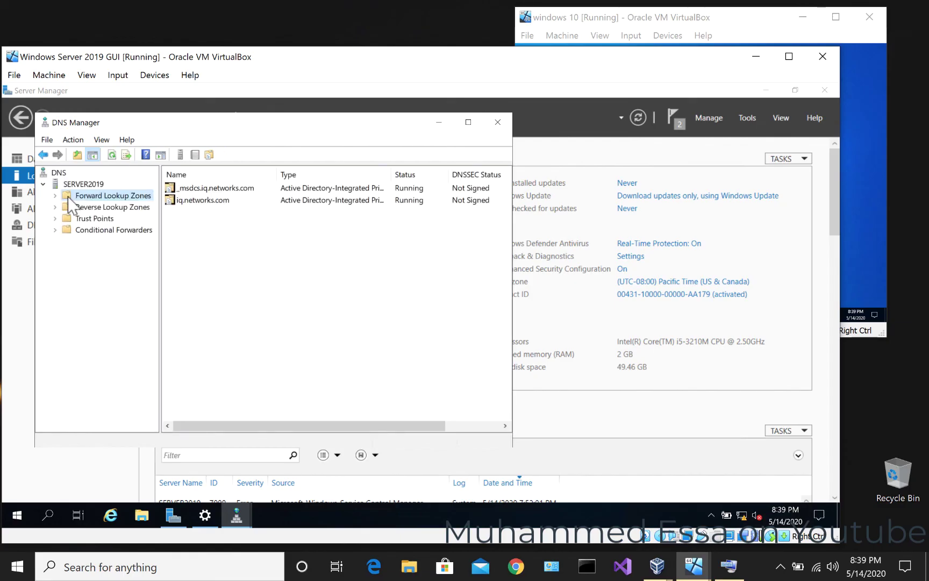
- Open the iq.networks.com zone, widen the window, and select WIN10DESKTOP's 192.168.10.14 host record
{"action": "double_click", "coordinate": [219, 201]}
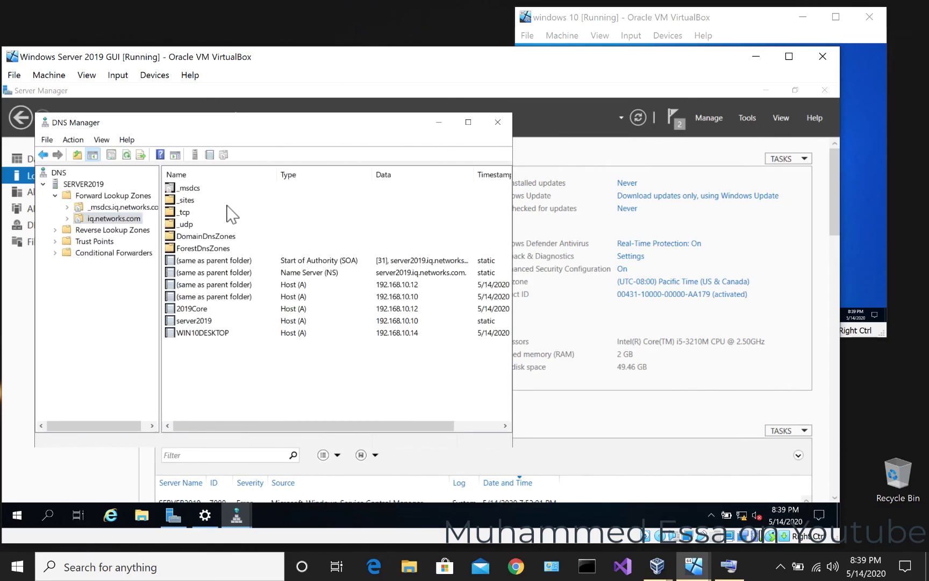
{"action": "left_click", "coordinate": [213, 336]}
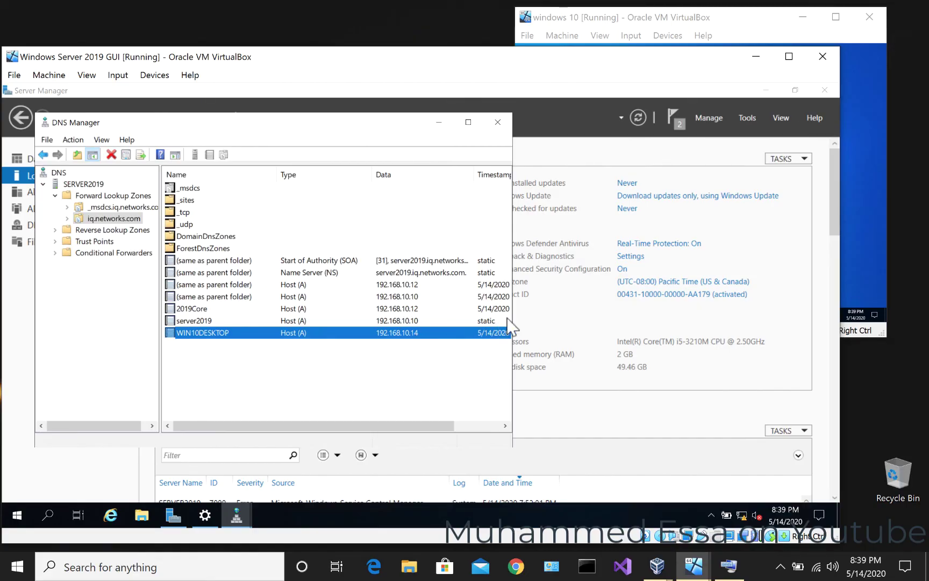
{"action": "left_click_drag", "start_coordinate": [512, 305], "coordinate": [662, 306]}
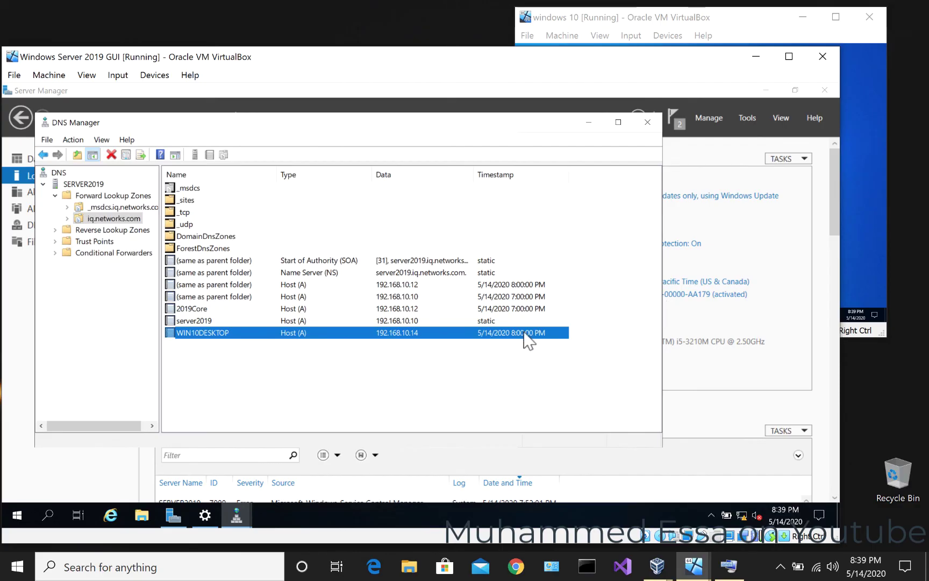
{"action": "left_click", "coordinate": [223, 310]}
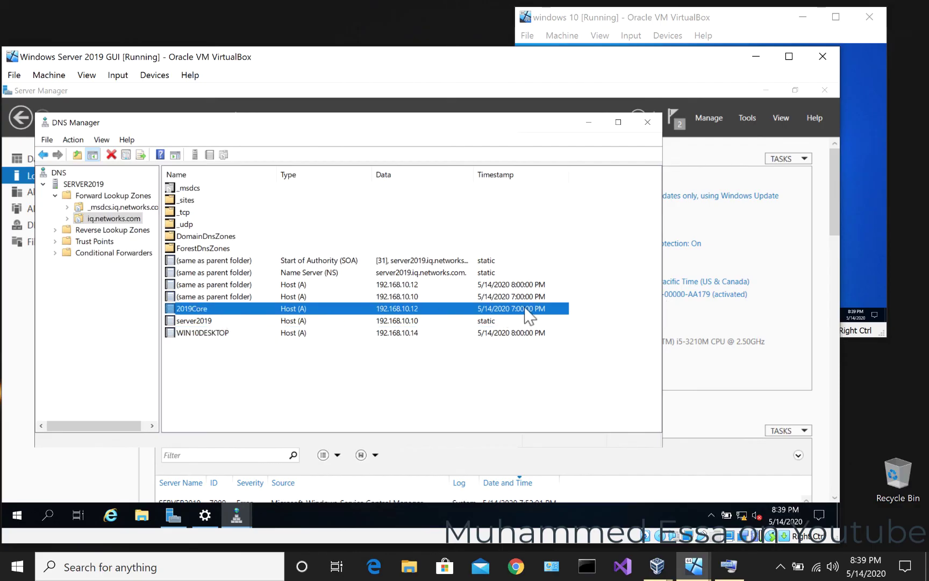
{"action": "left_click", "coordinate": [473, 332]}
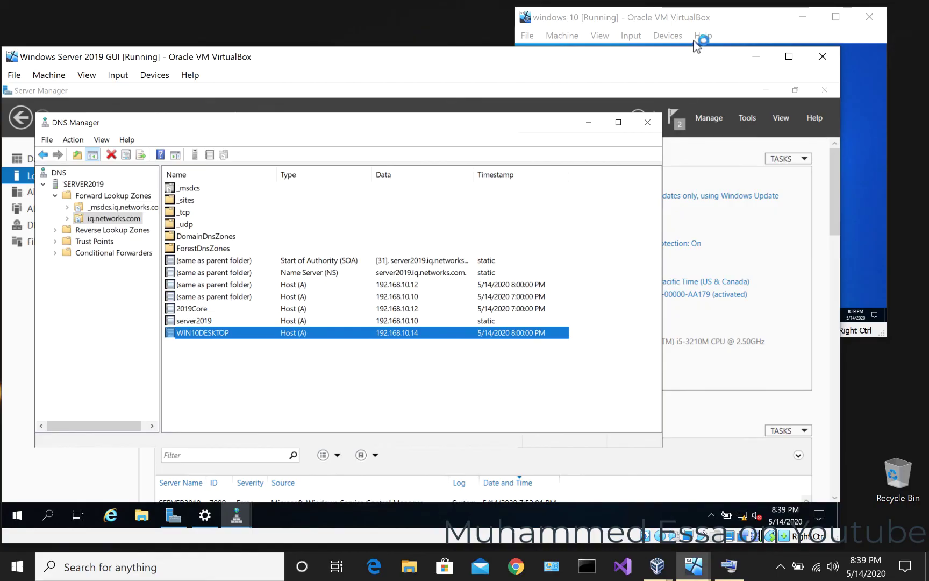
{"action": "left_click", "coordinate": [715, 17]}
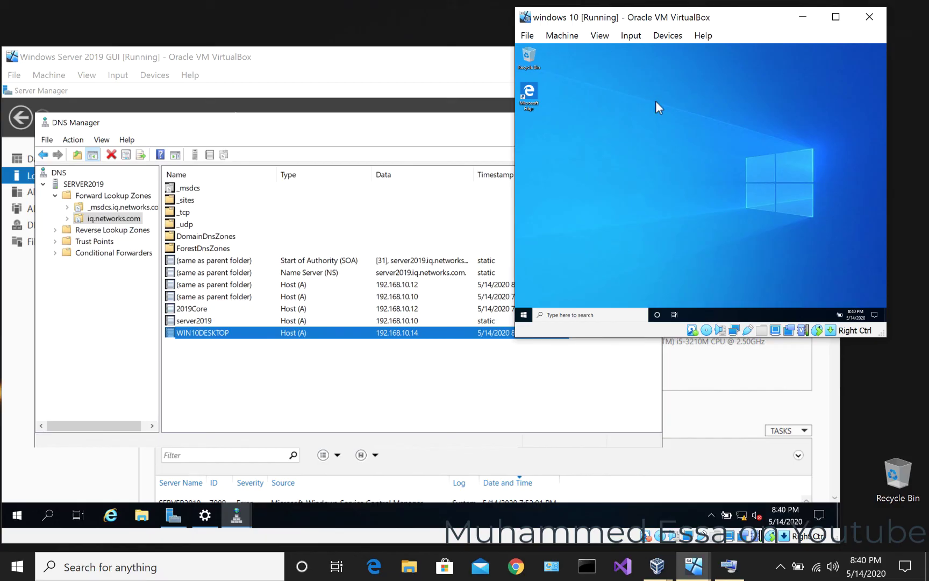
- Open the shortcut menu on the Windows 10 guest's desktop
{"action": "right_click", "coordinate": [655, 101]}
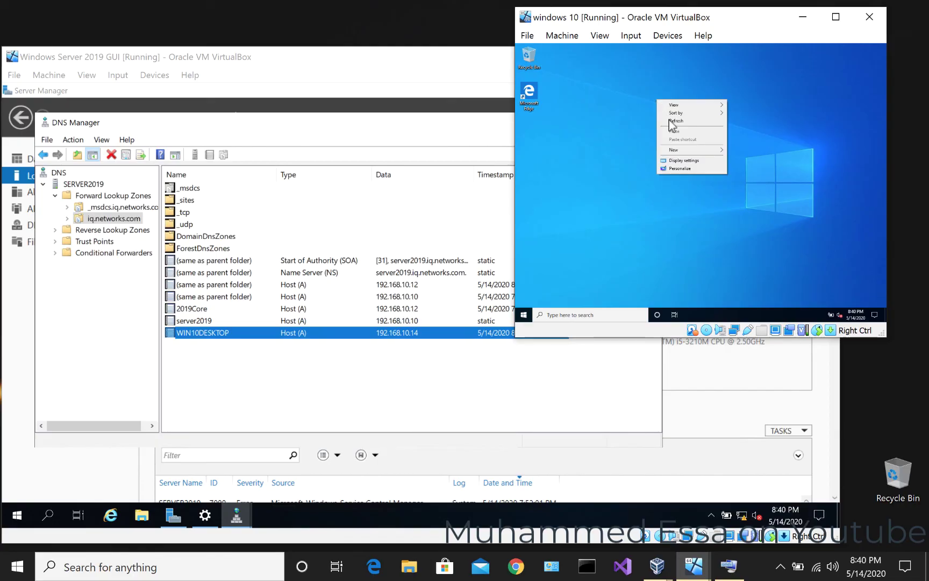